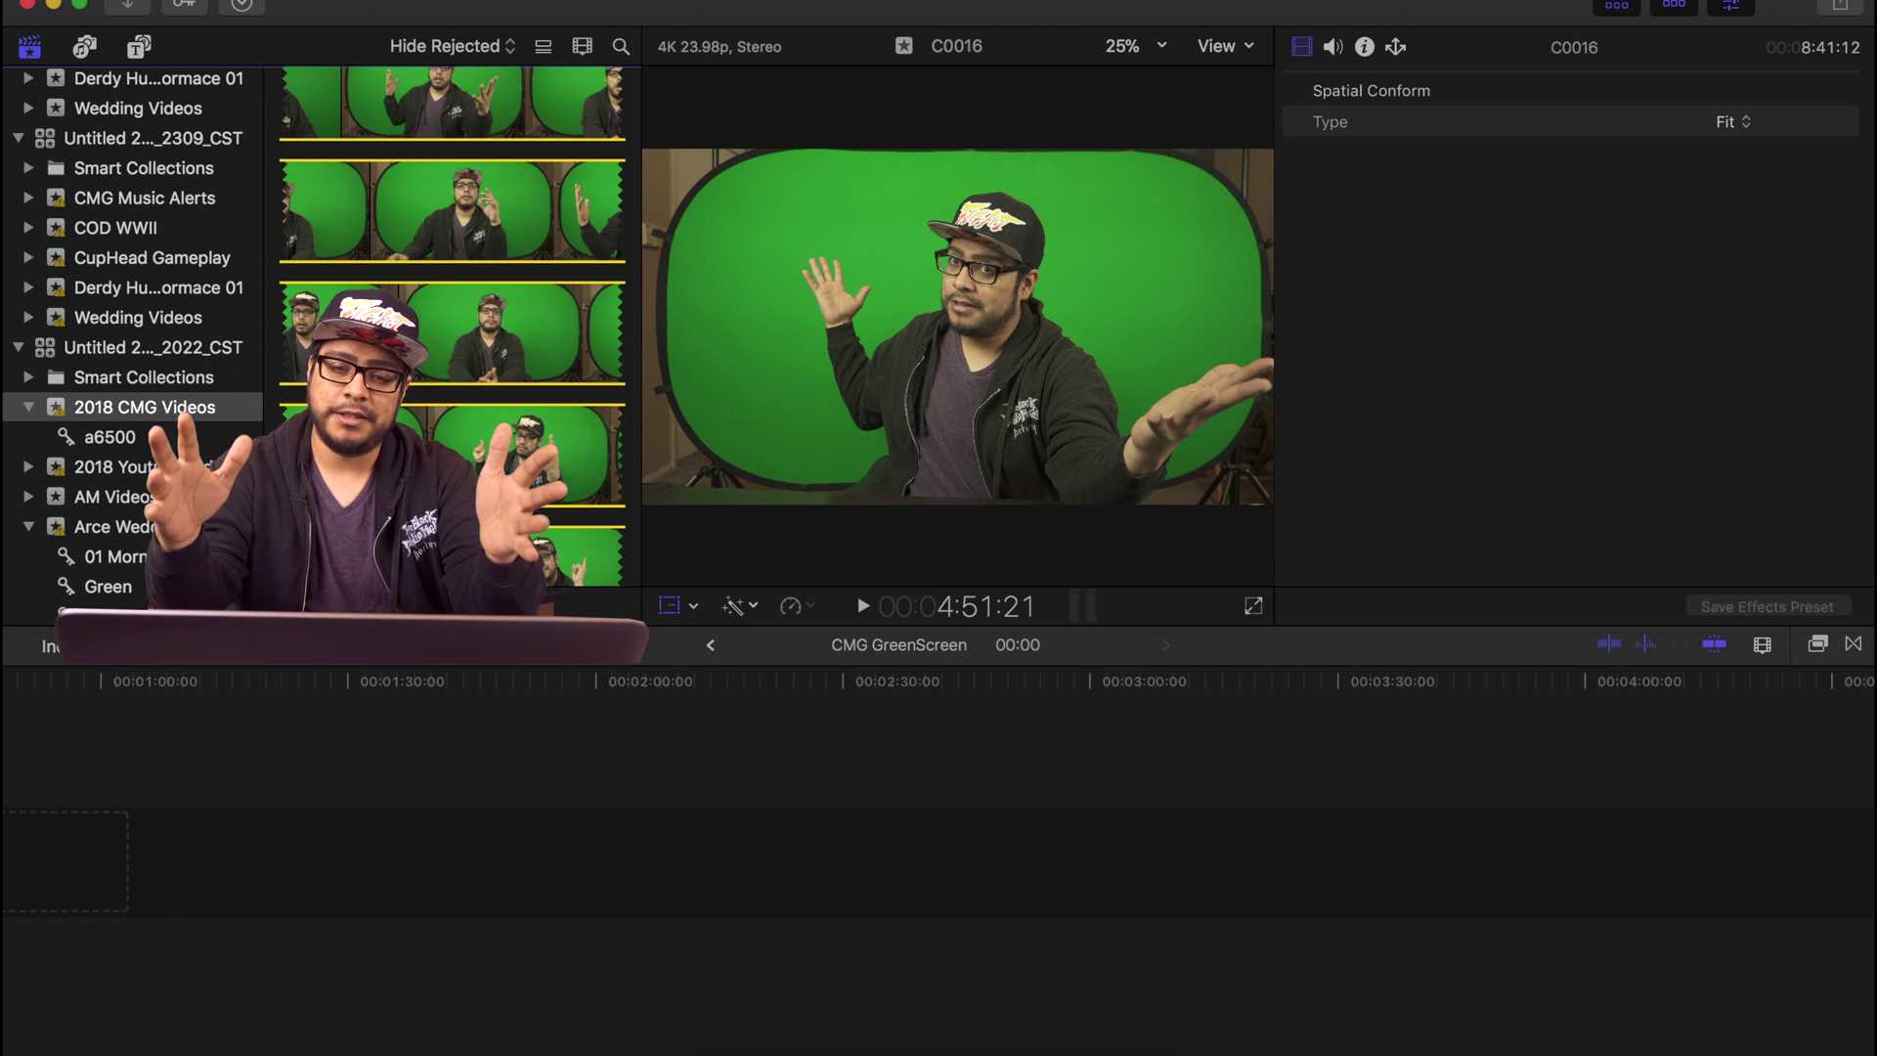
# Add the green-screen clip C0016 to the CMG GreenScreen timeline and trim its start to leave a duration of 4:41:14.
pyautogui.moveTo(519, 455); pyautogui.dragTo(435, 860)
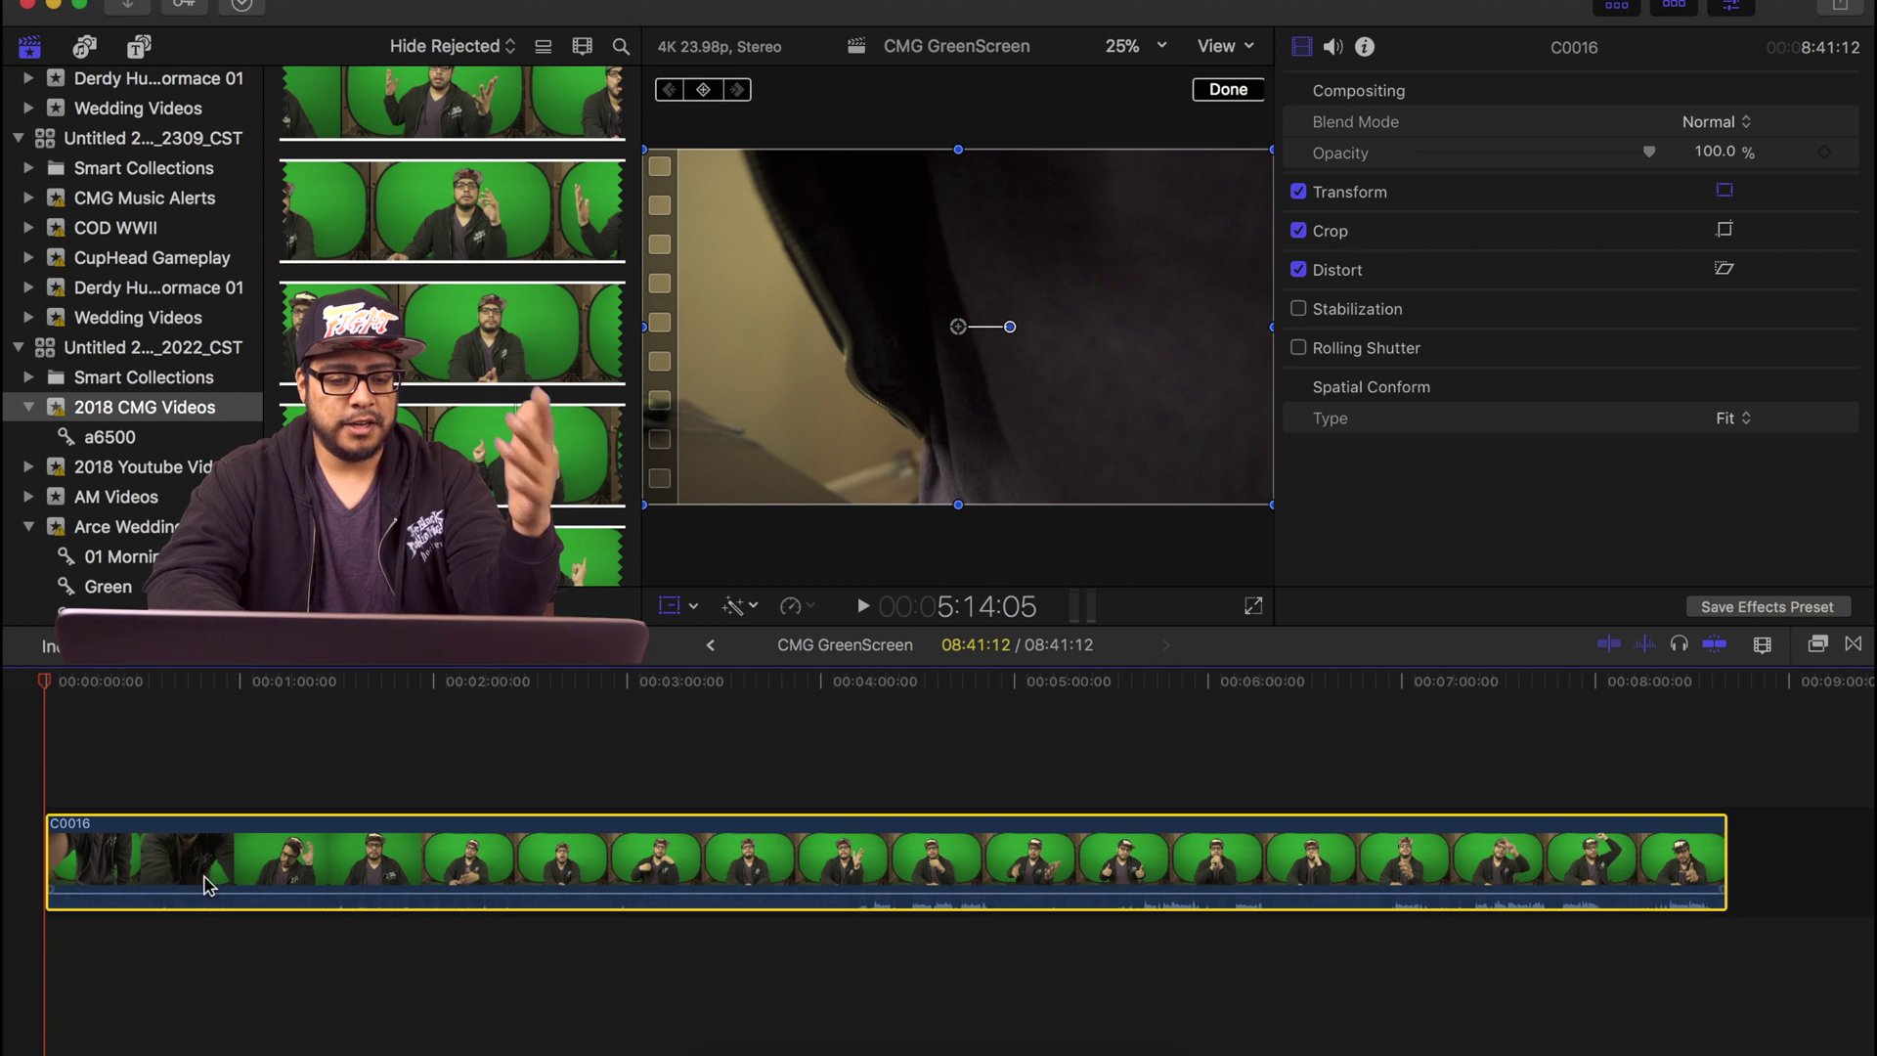
pyautogui.moveTo(54, 861); pyautogui.dragTo(831, 861)
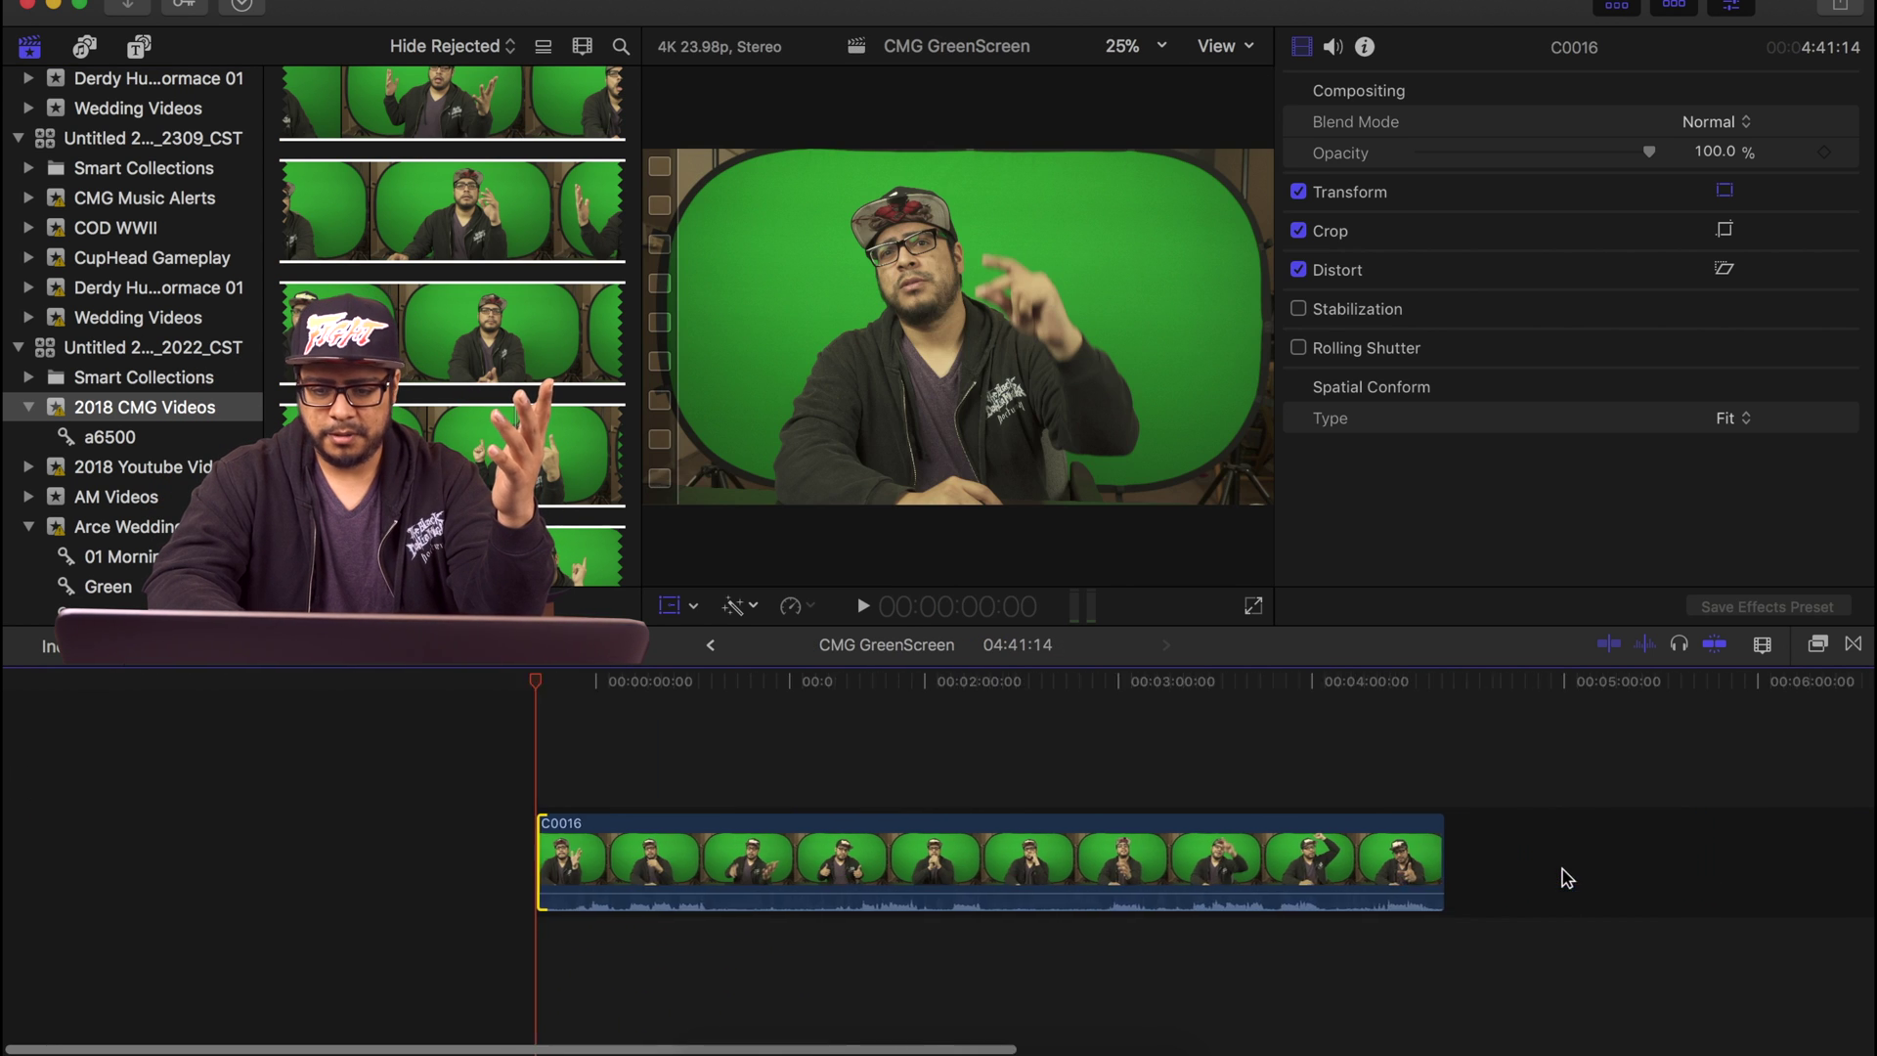
# Split the C0016 clip at 3:33:11 and delete the part before the cut.
pyautogui.click(1124, 689)
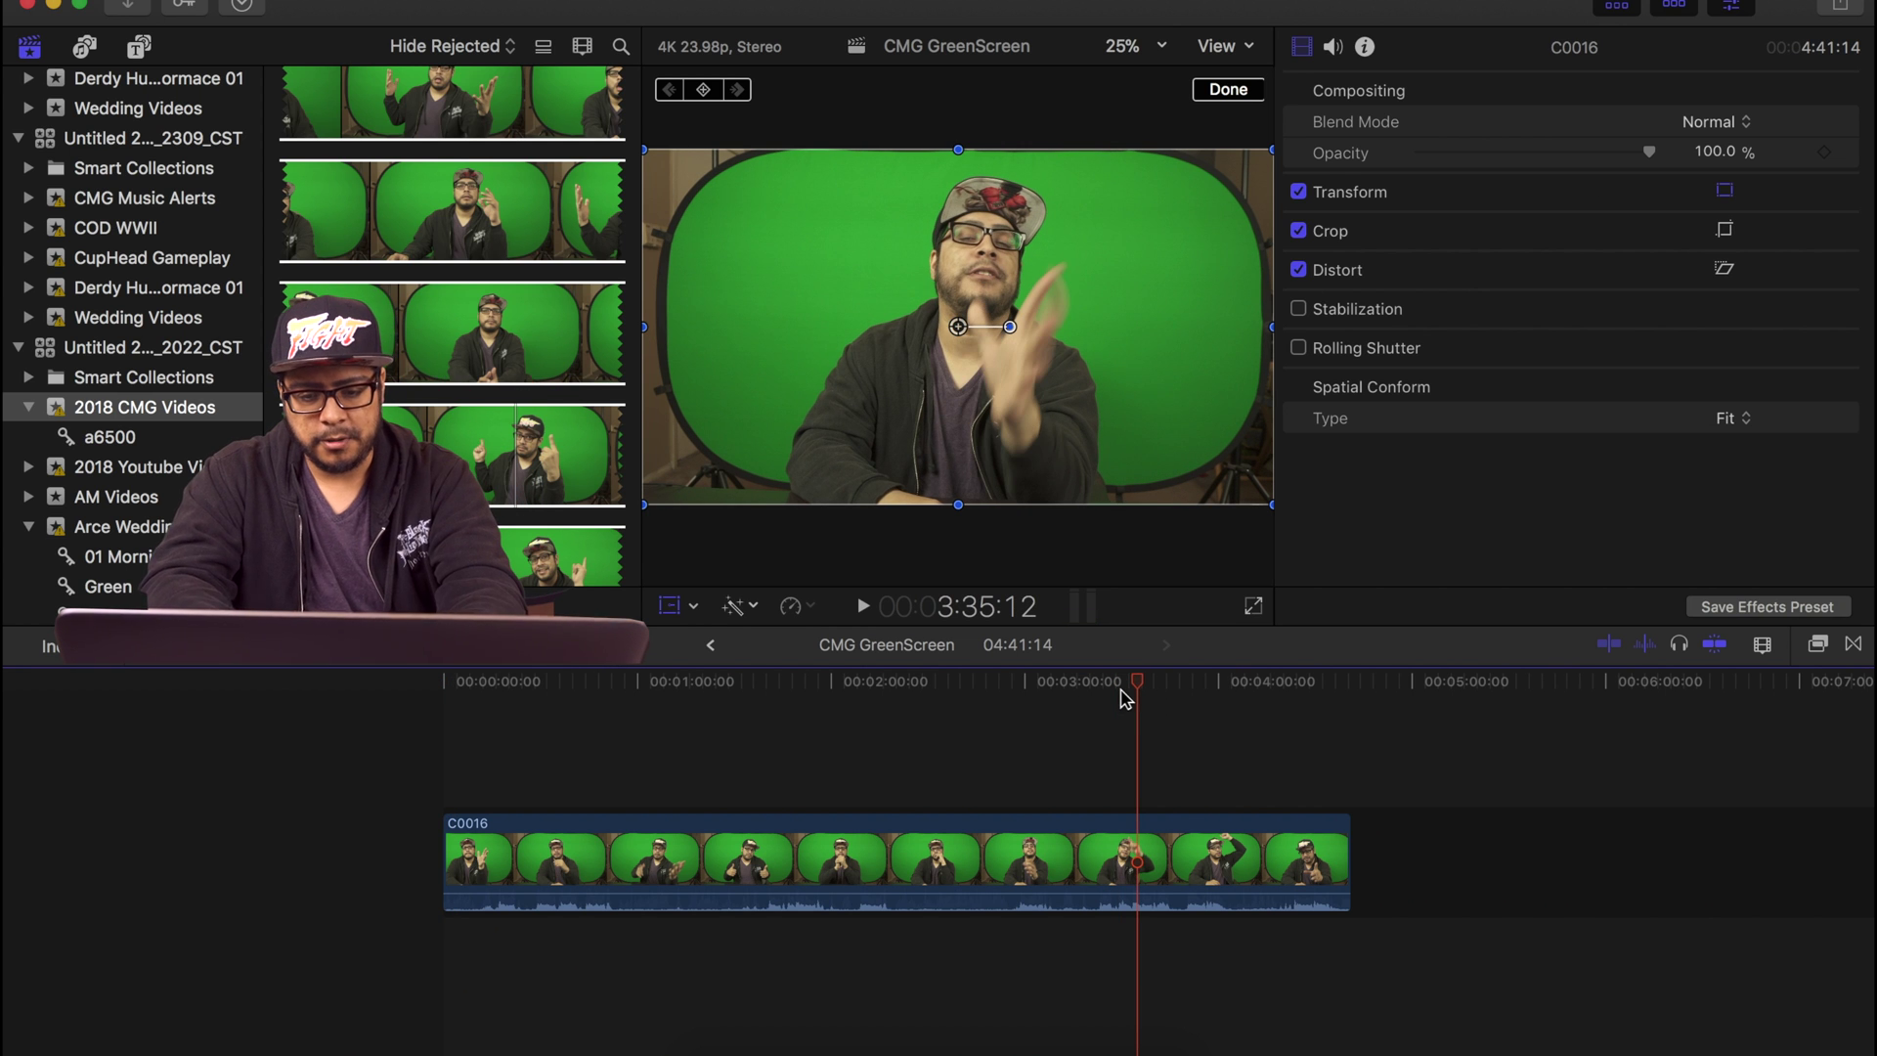
pyautogui.press('super+equal')
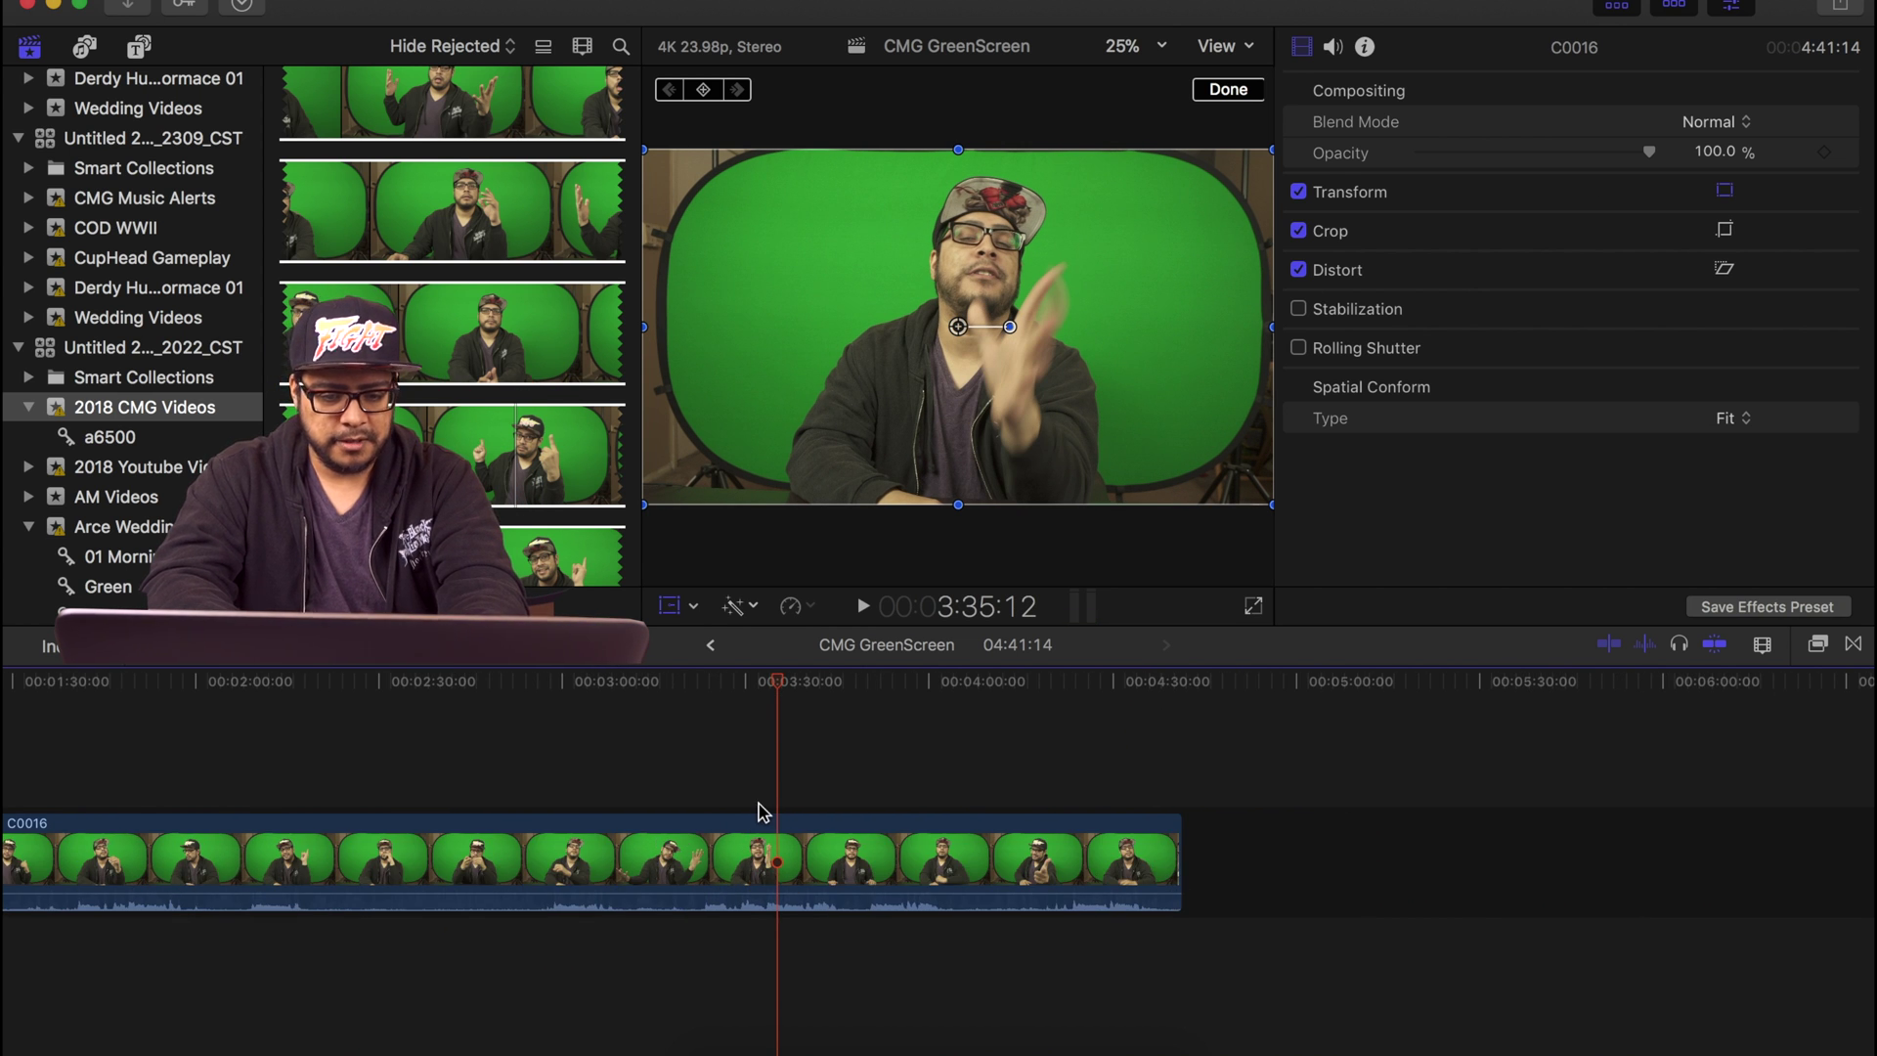
pyautogui.click(764, 853)
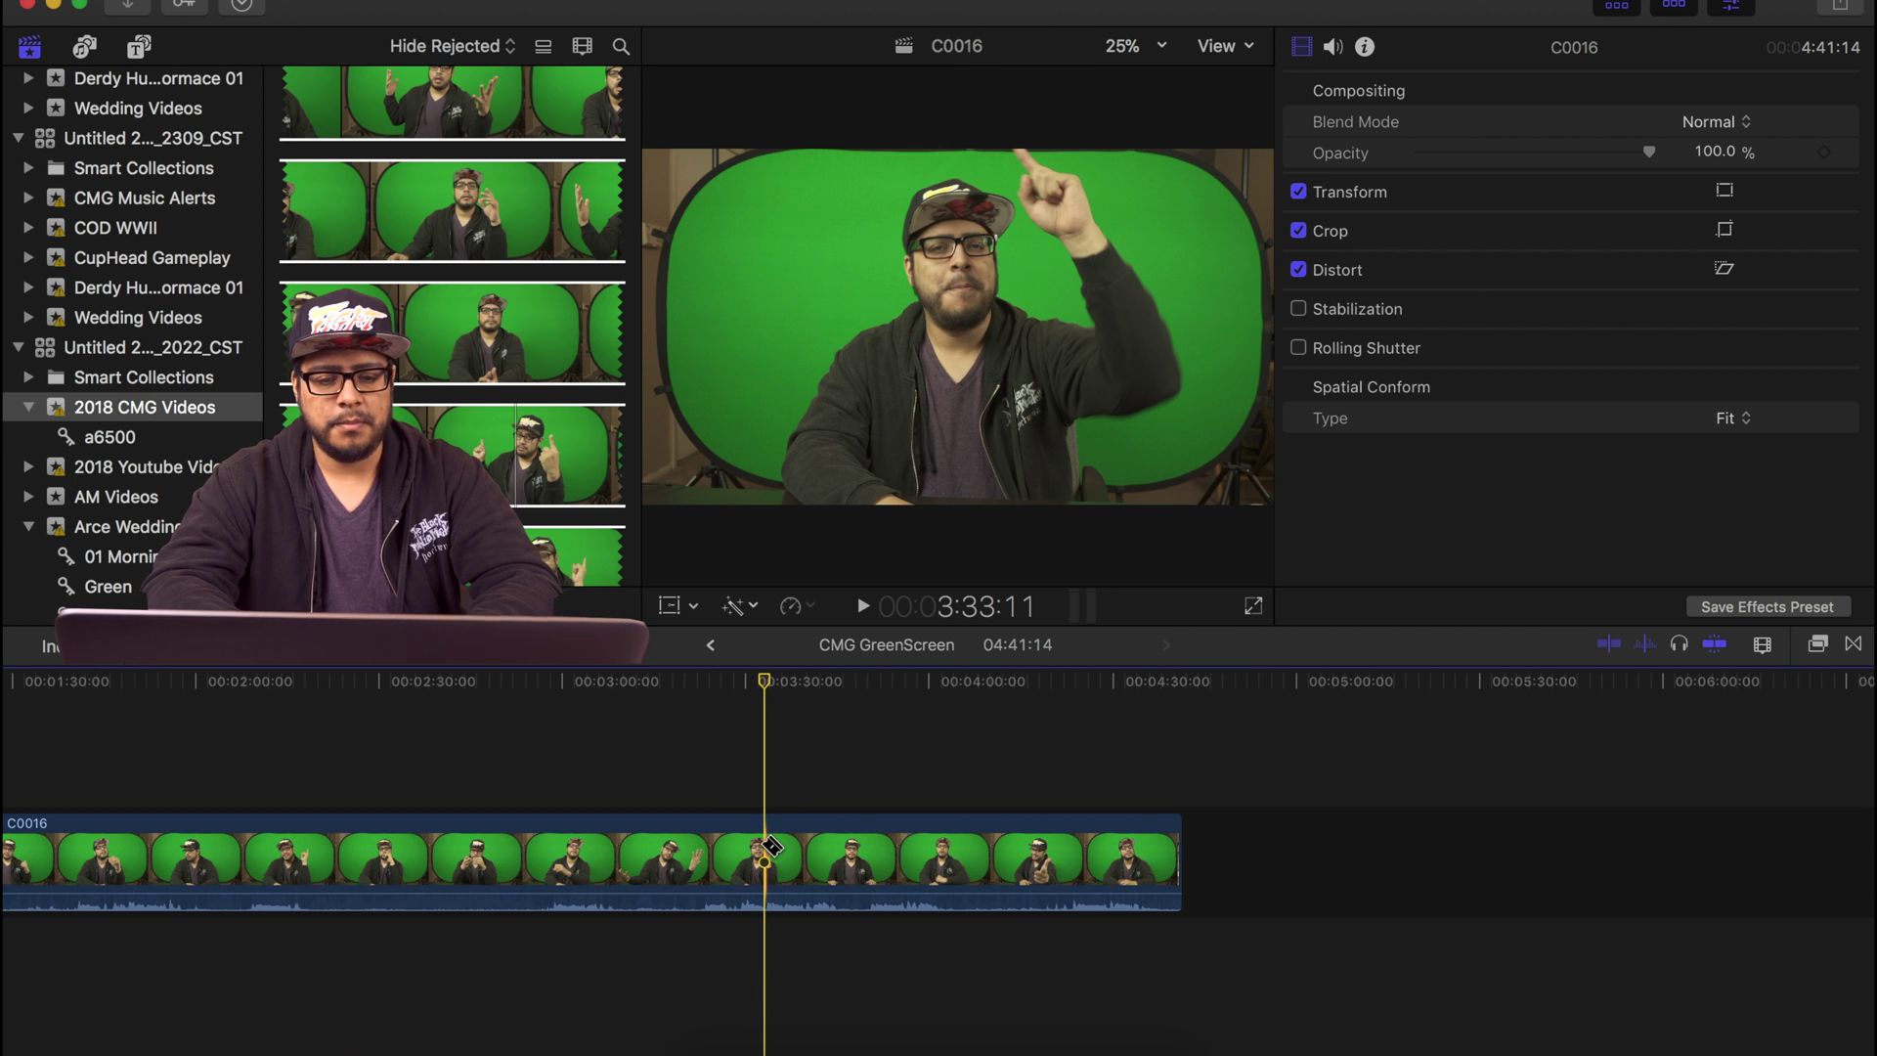
pyautogui.press('super+b')
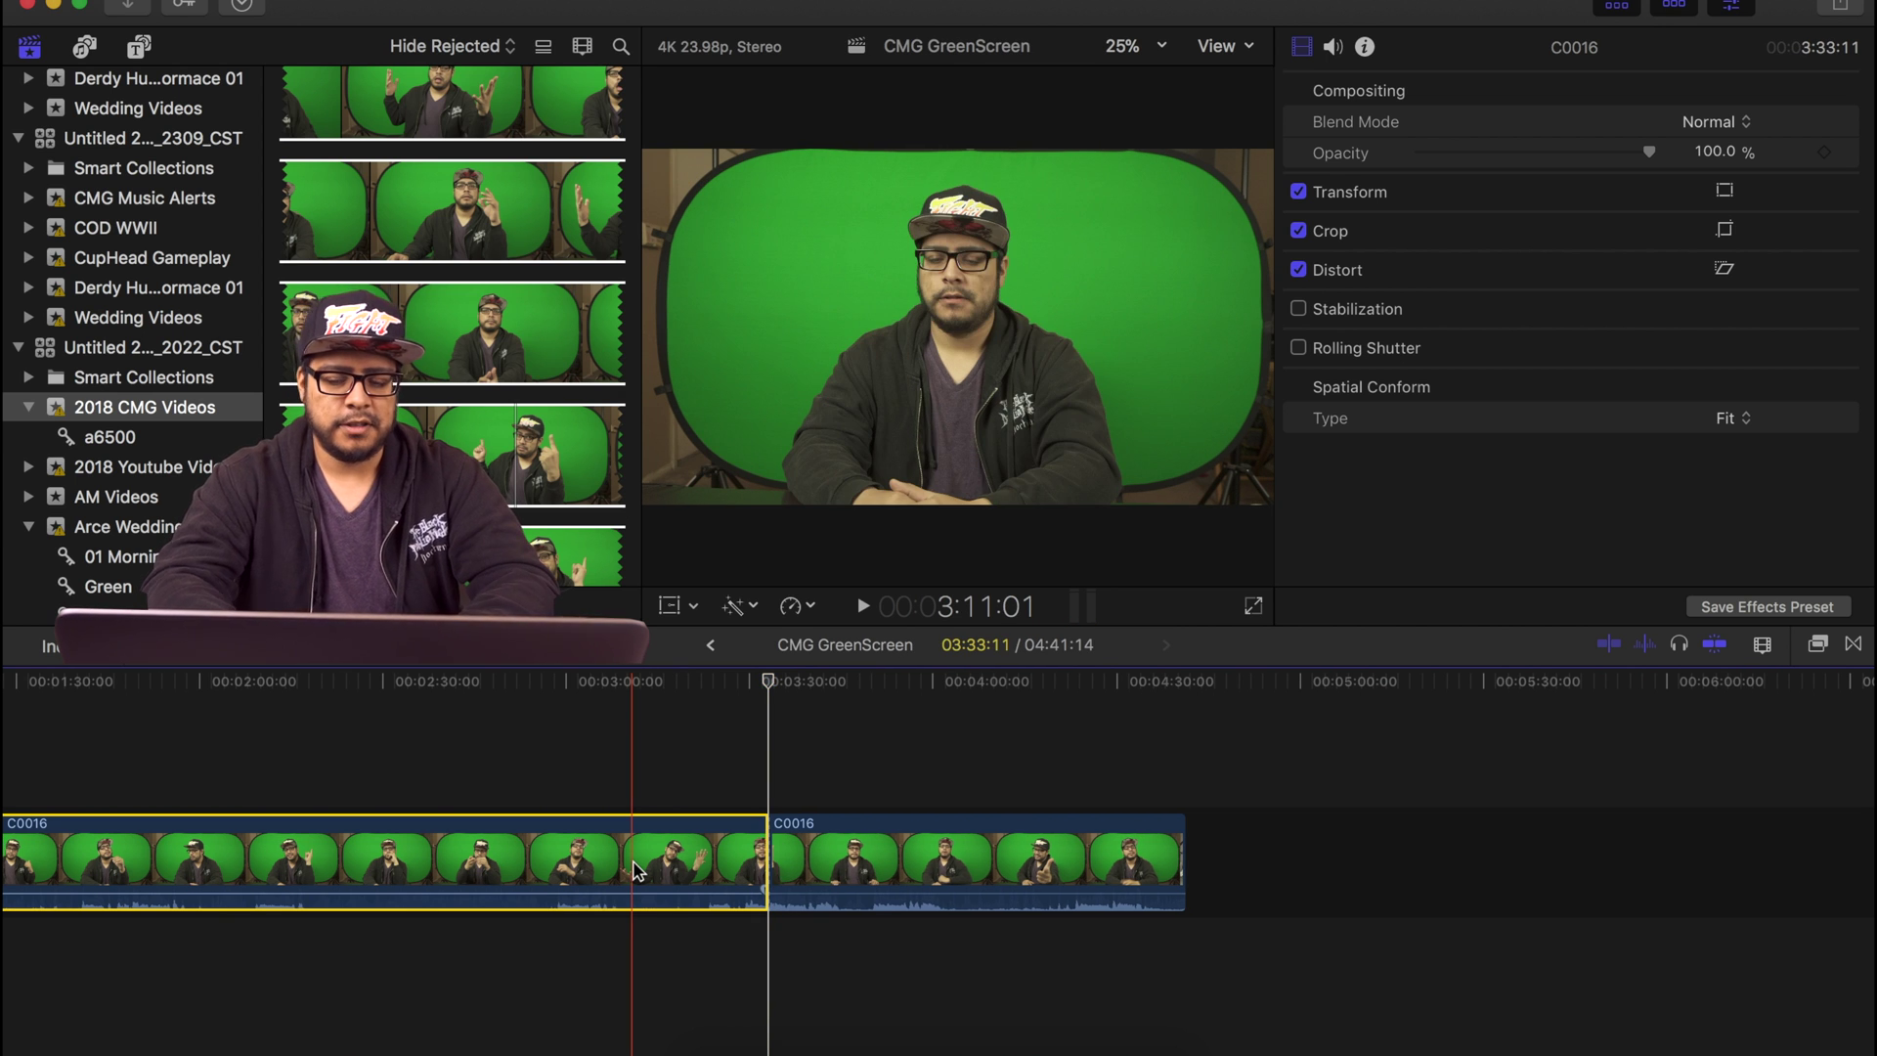
pyautogui.press('Delete')
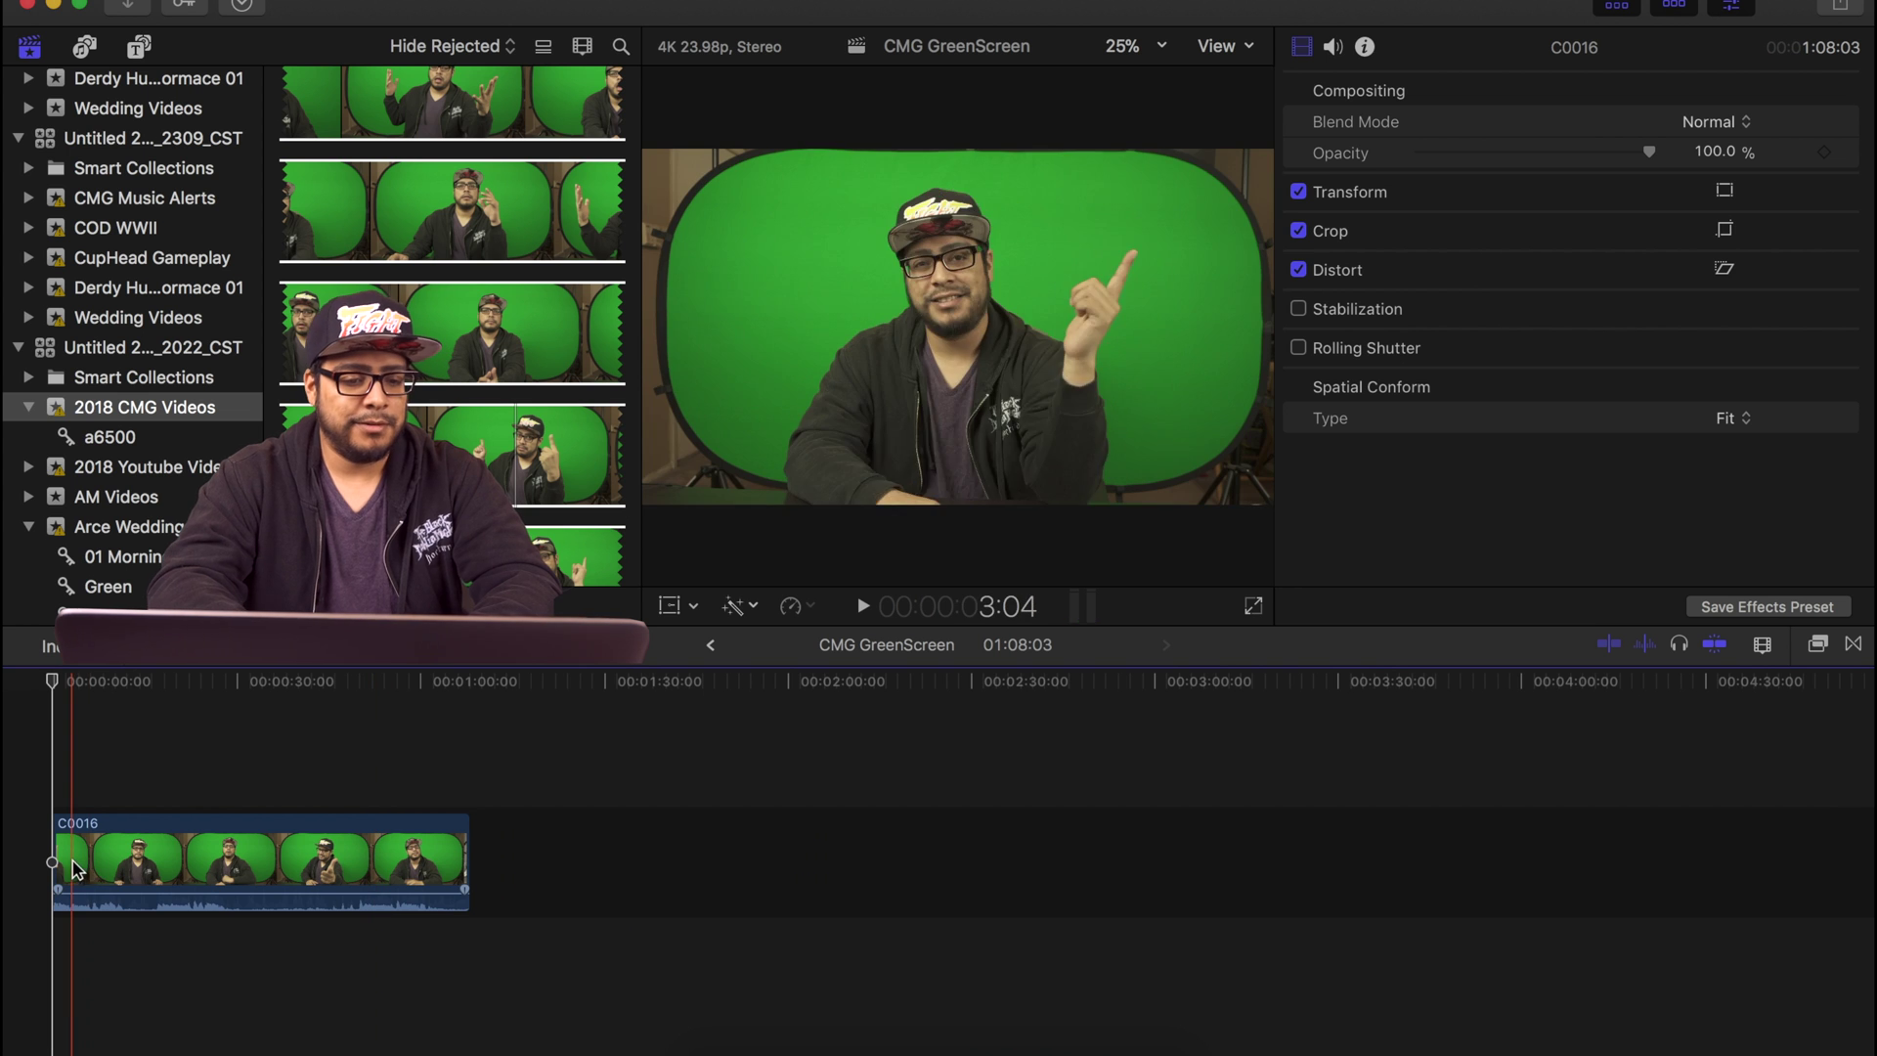
# Split the remaining clip at 11:10, delete everything after the cut, and fit the clip to the timeline view.
pyautogui.press('super+equal')
pyautogui.click(192, 681)
pyautogui.press('b')
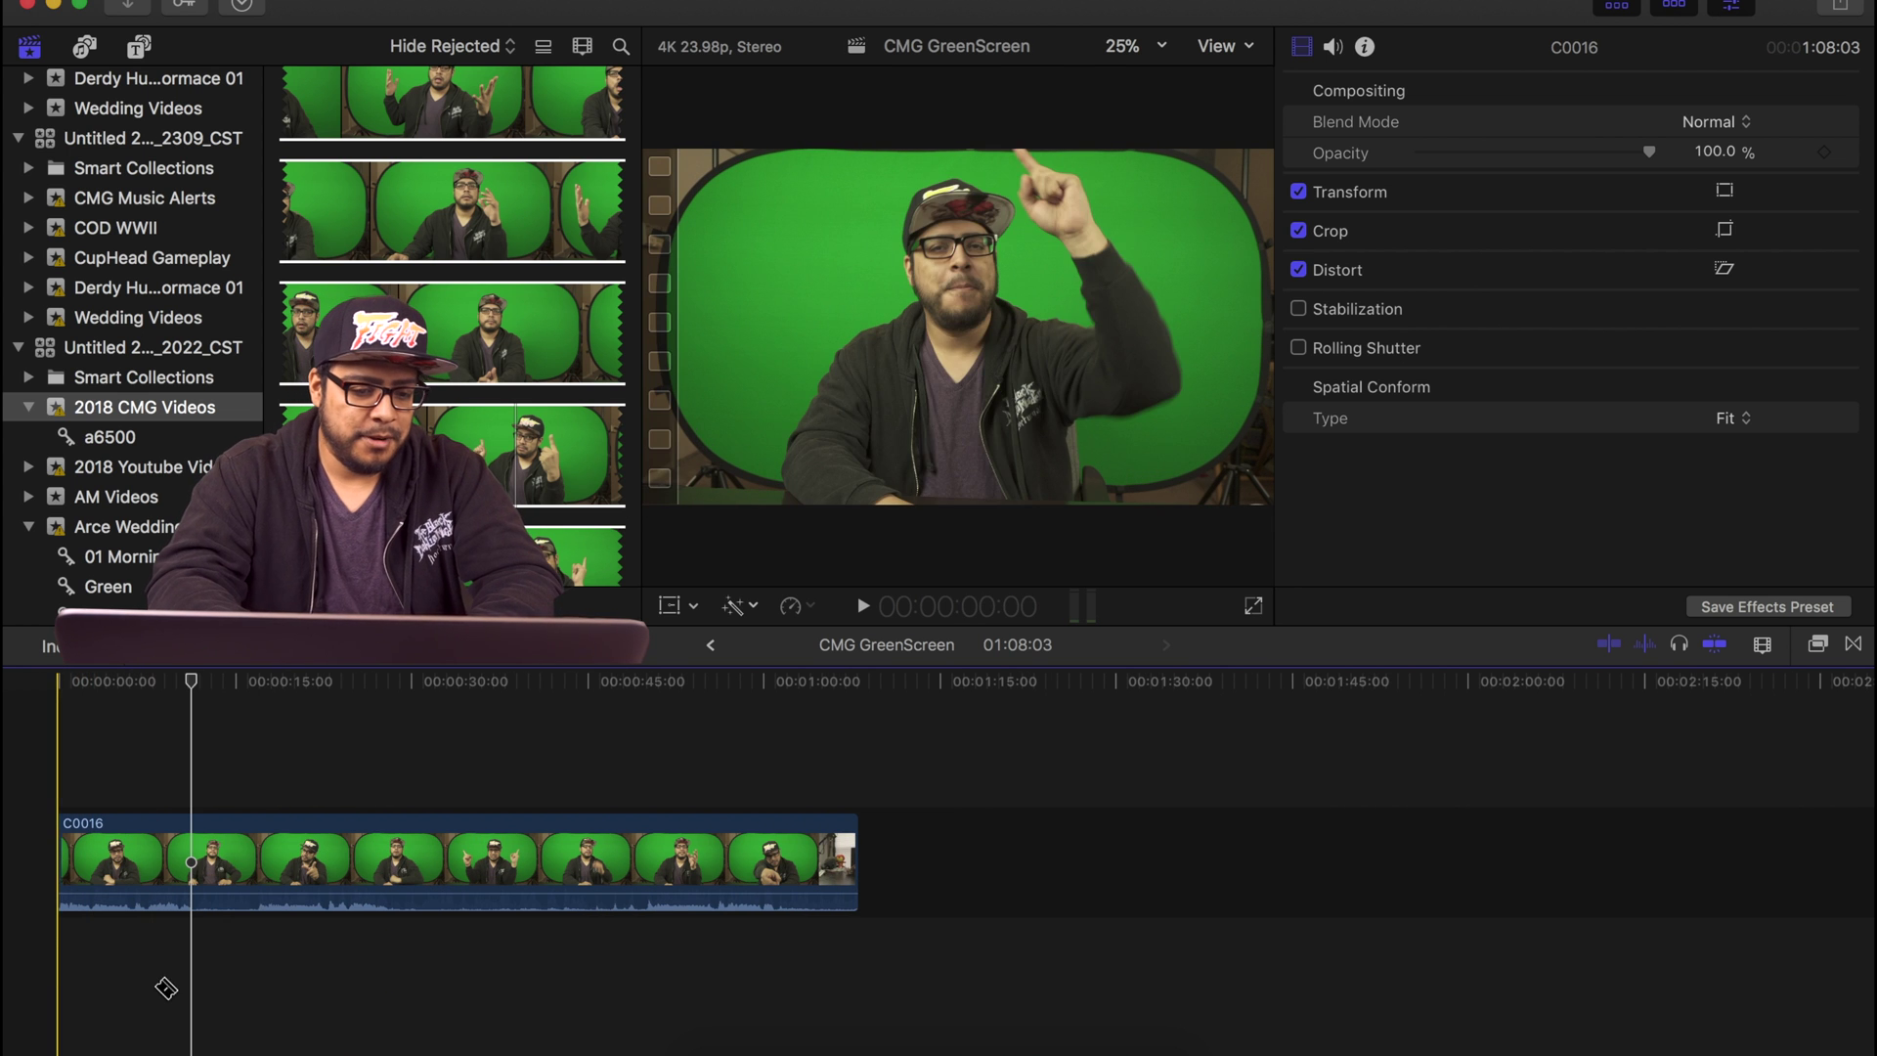
pyautogui.click(194, 859)
pyautogui.press('a')
pyautogui.click(306, 842)
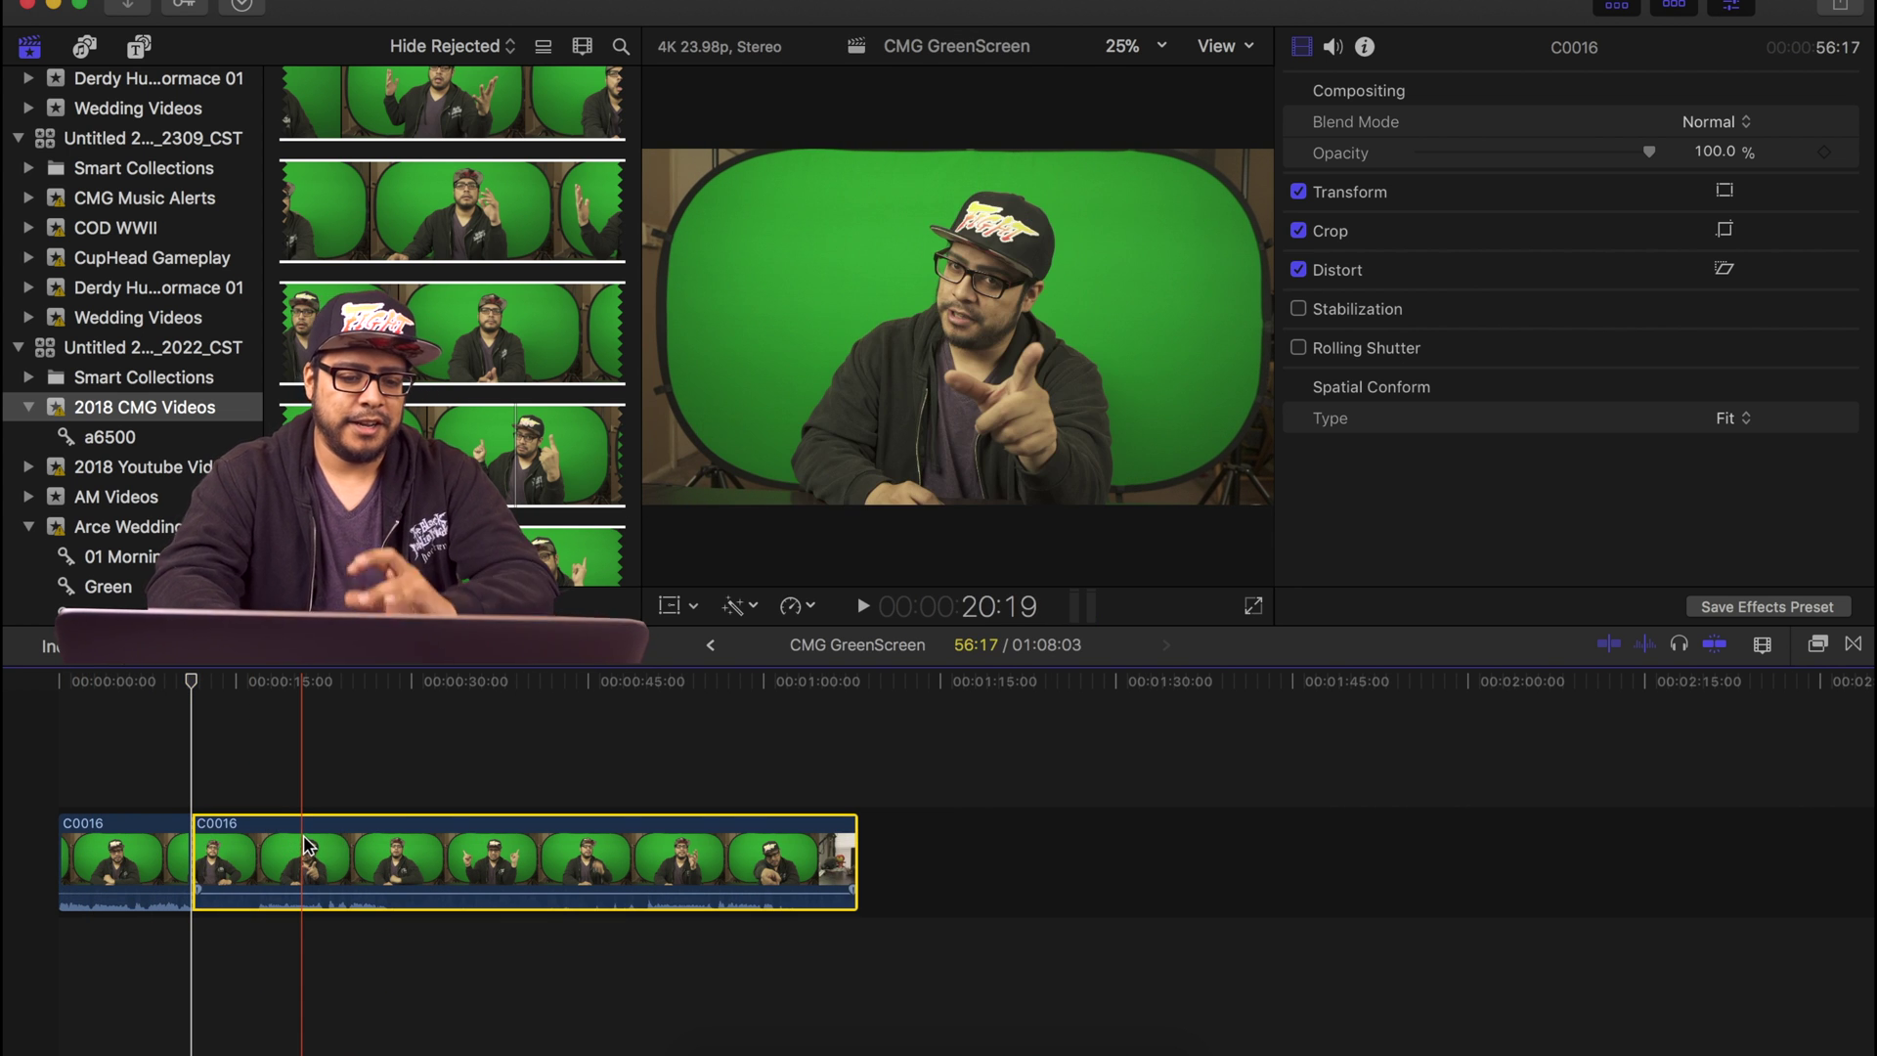
pyautogui.press('Delete')
pyautogui.hotkey('shift', 'z')
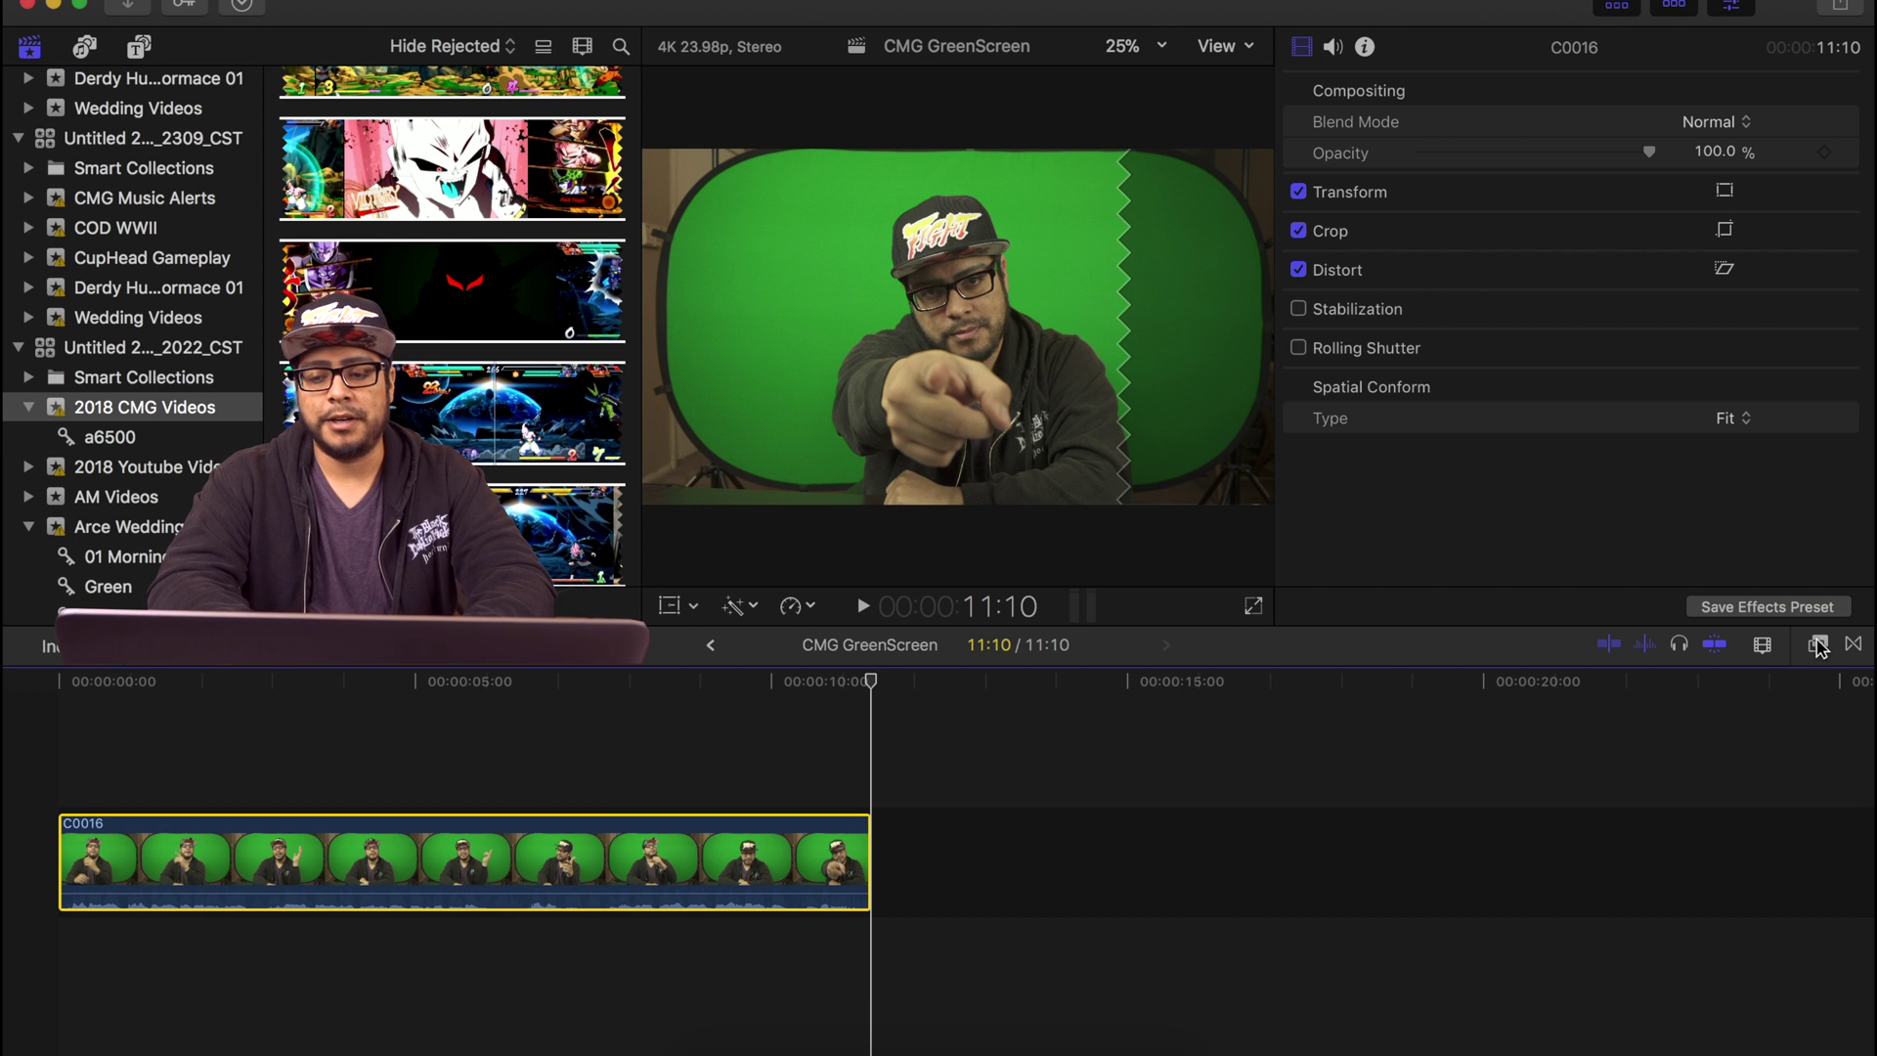
# Apply the Keyer effect from the Keying video effects to the C0016 clip.
pyautogui.click(1818, 646)
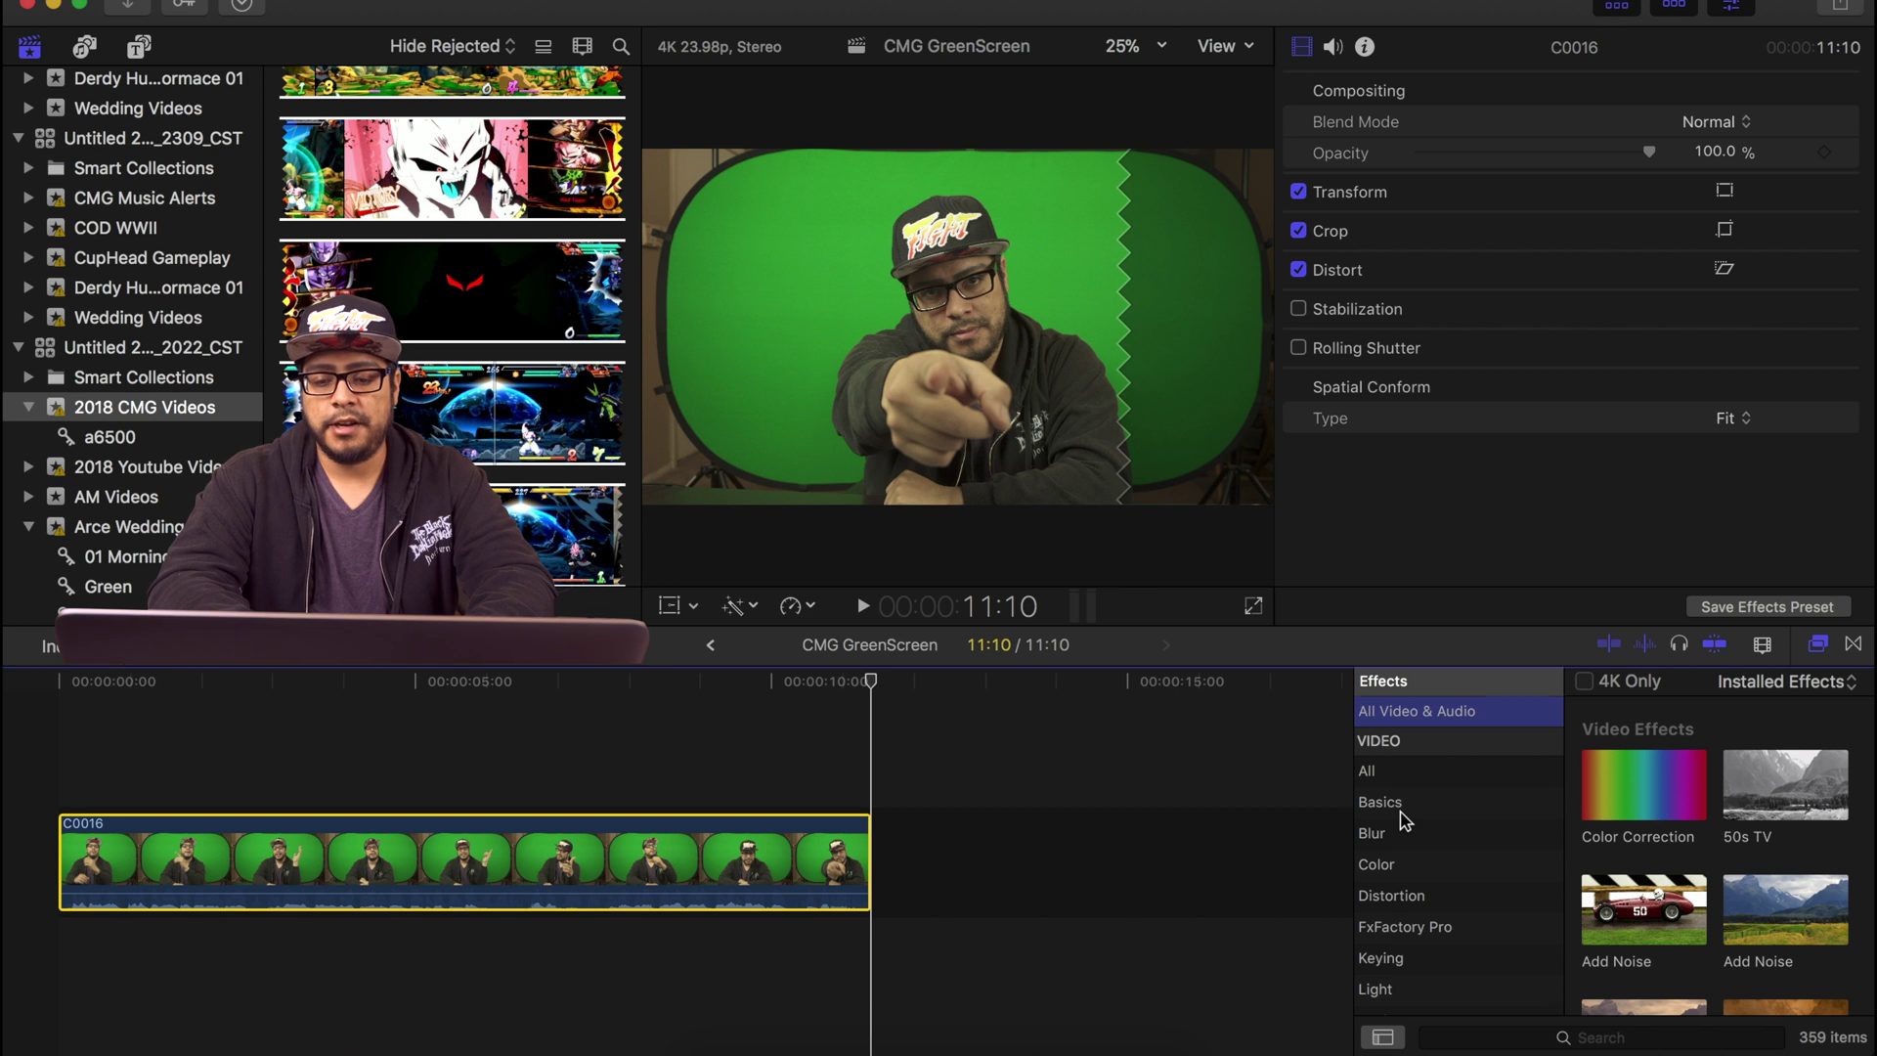
pyautogui.scroll(-2, 1404, 819)
pyautogui.click(1379, 908)
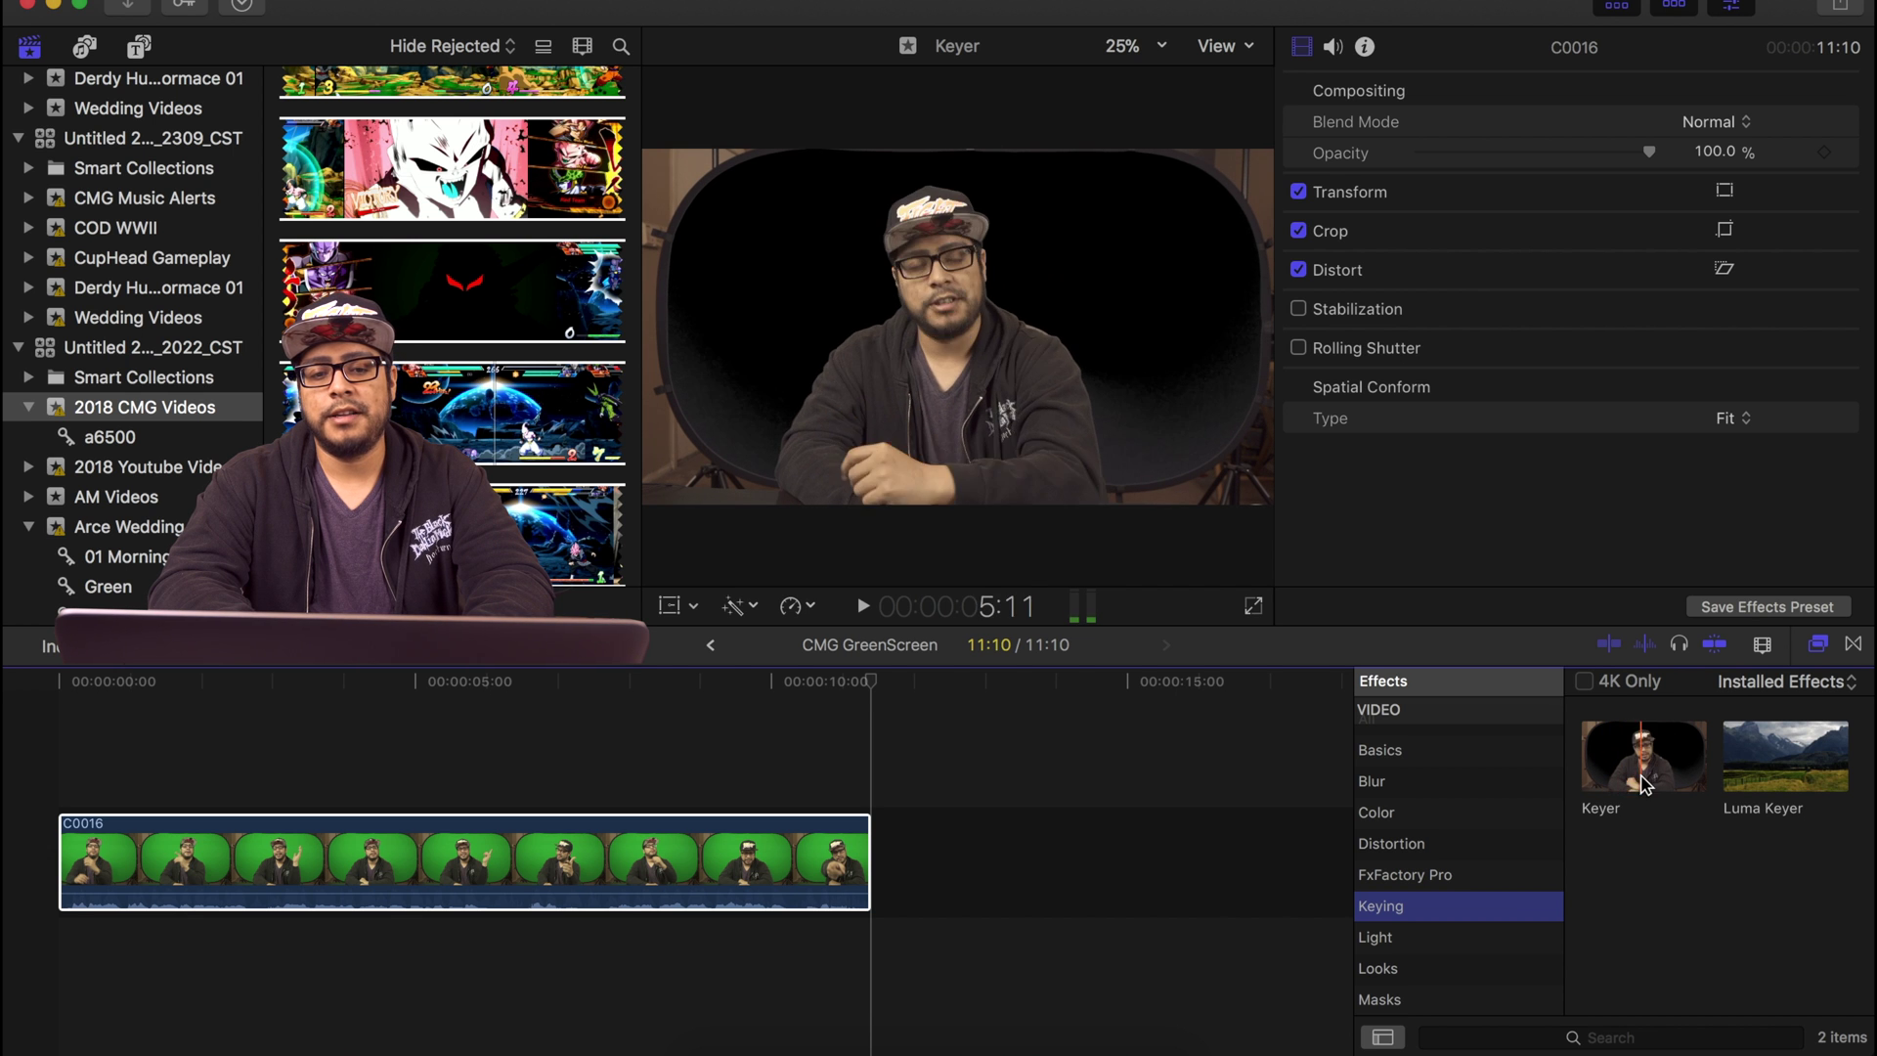
pyautogui.moveTo(1650, 771); pyautogui.dragTo(724, 866)
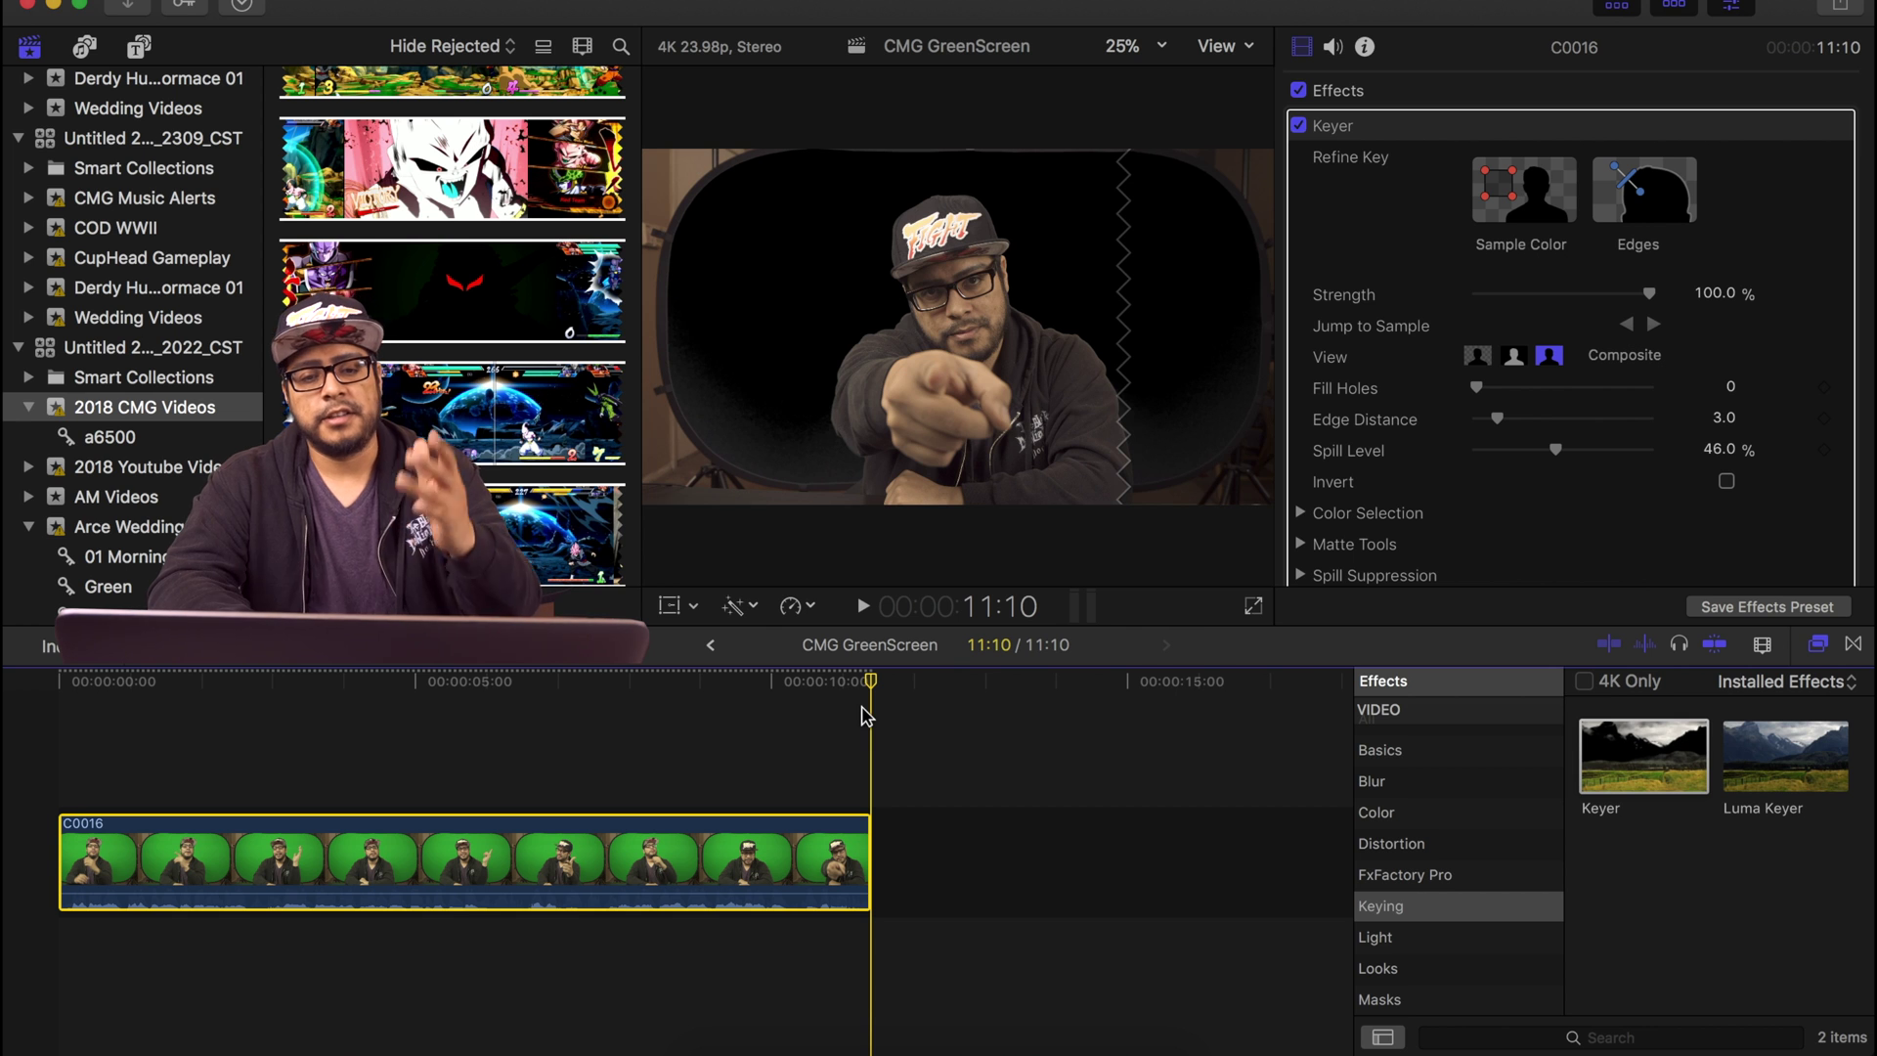
# Refine the key at 11:04 by sampling the leftover green in the lower-left area of the green screen.
pyautogui.click(856, 682)
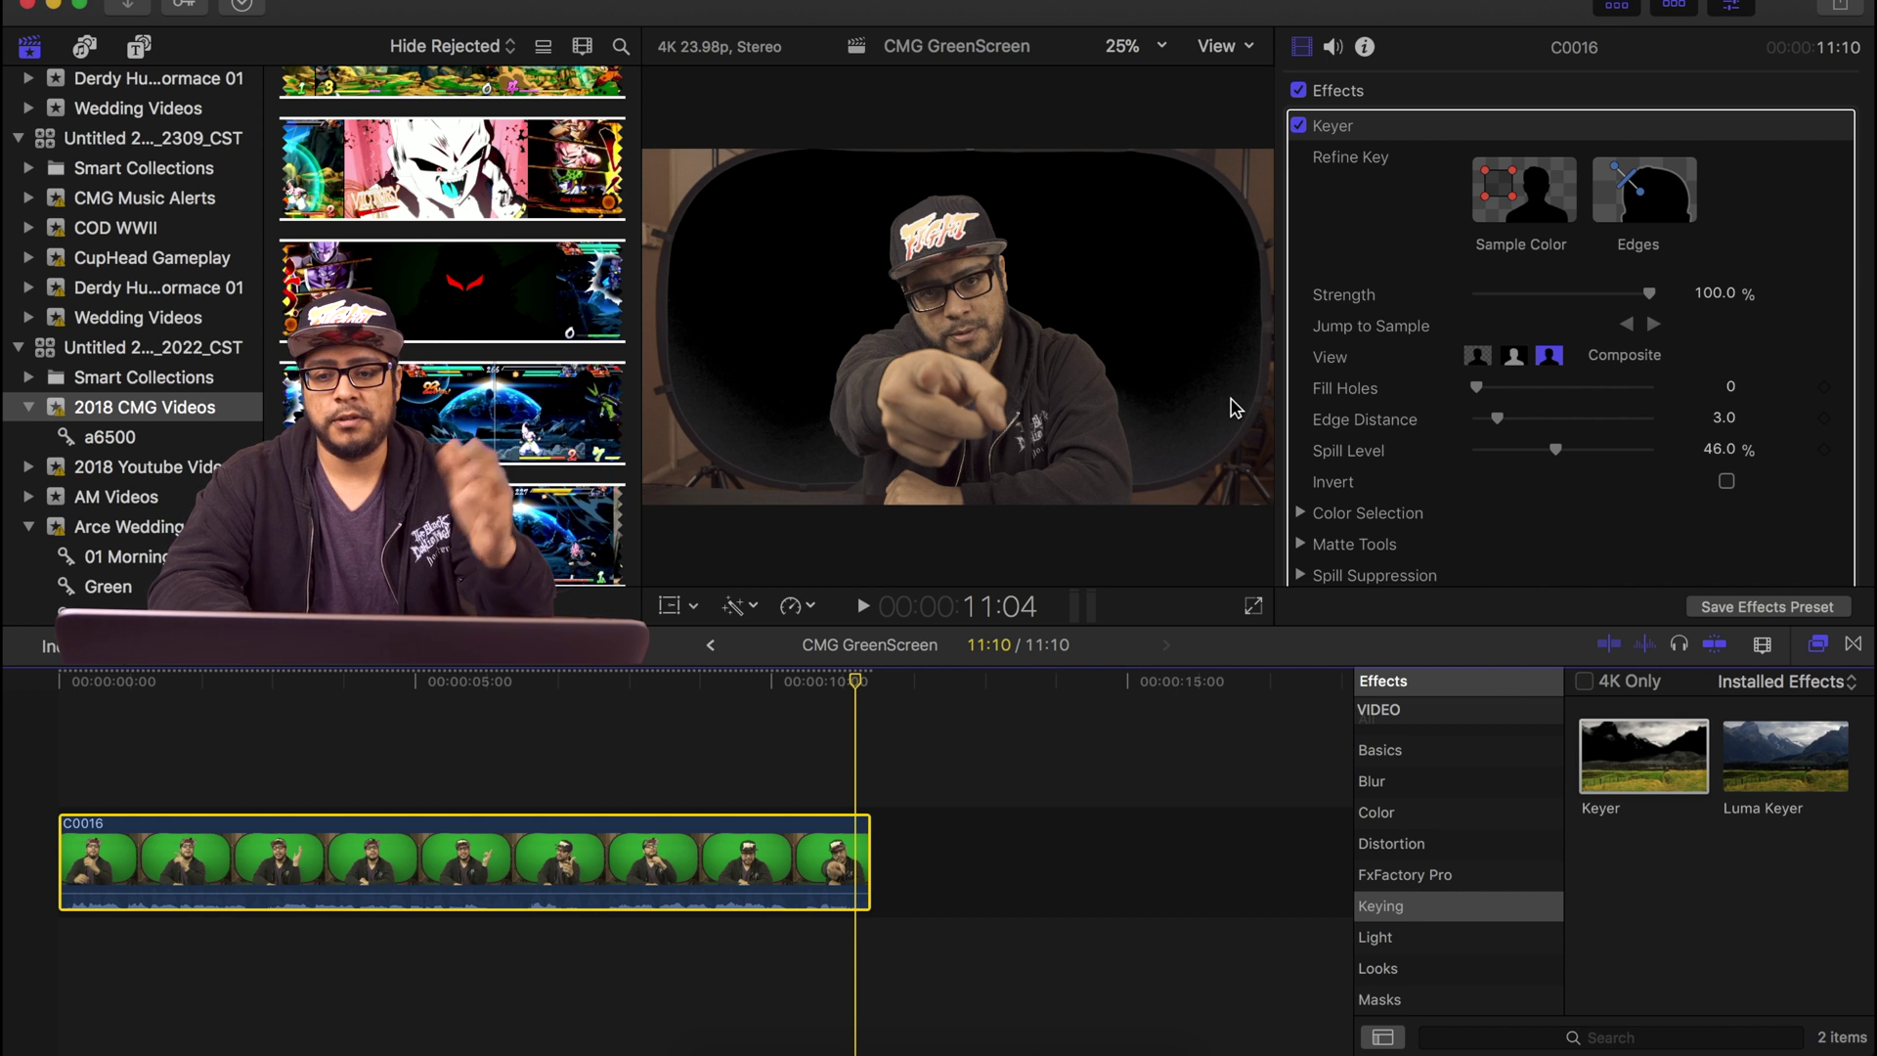
pyautogui.click(1506, 185)
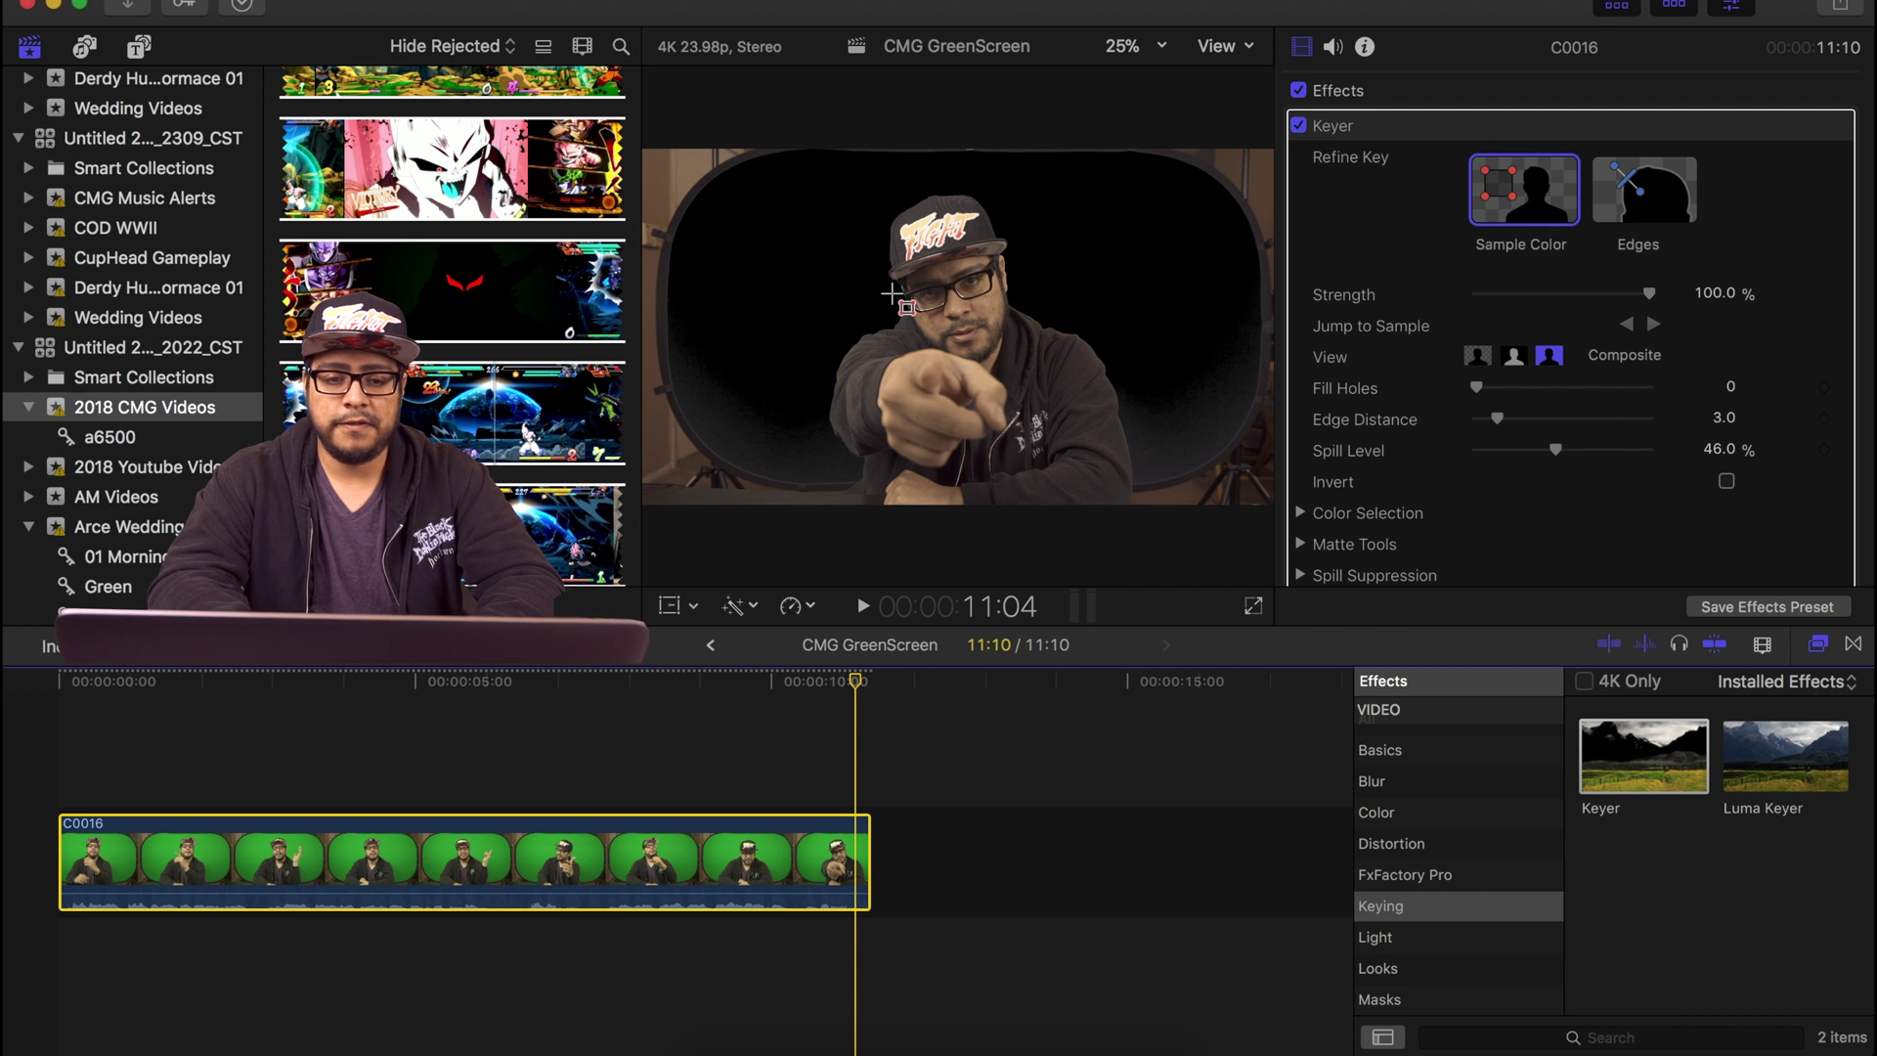
pyautogui.moveTo(731, 431); pyautogui.dragTo(775, 458)
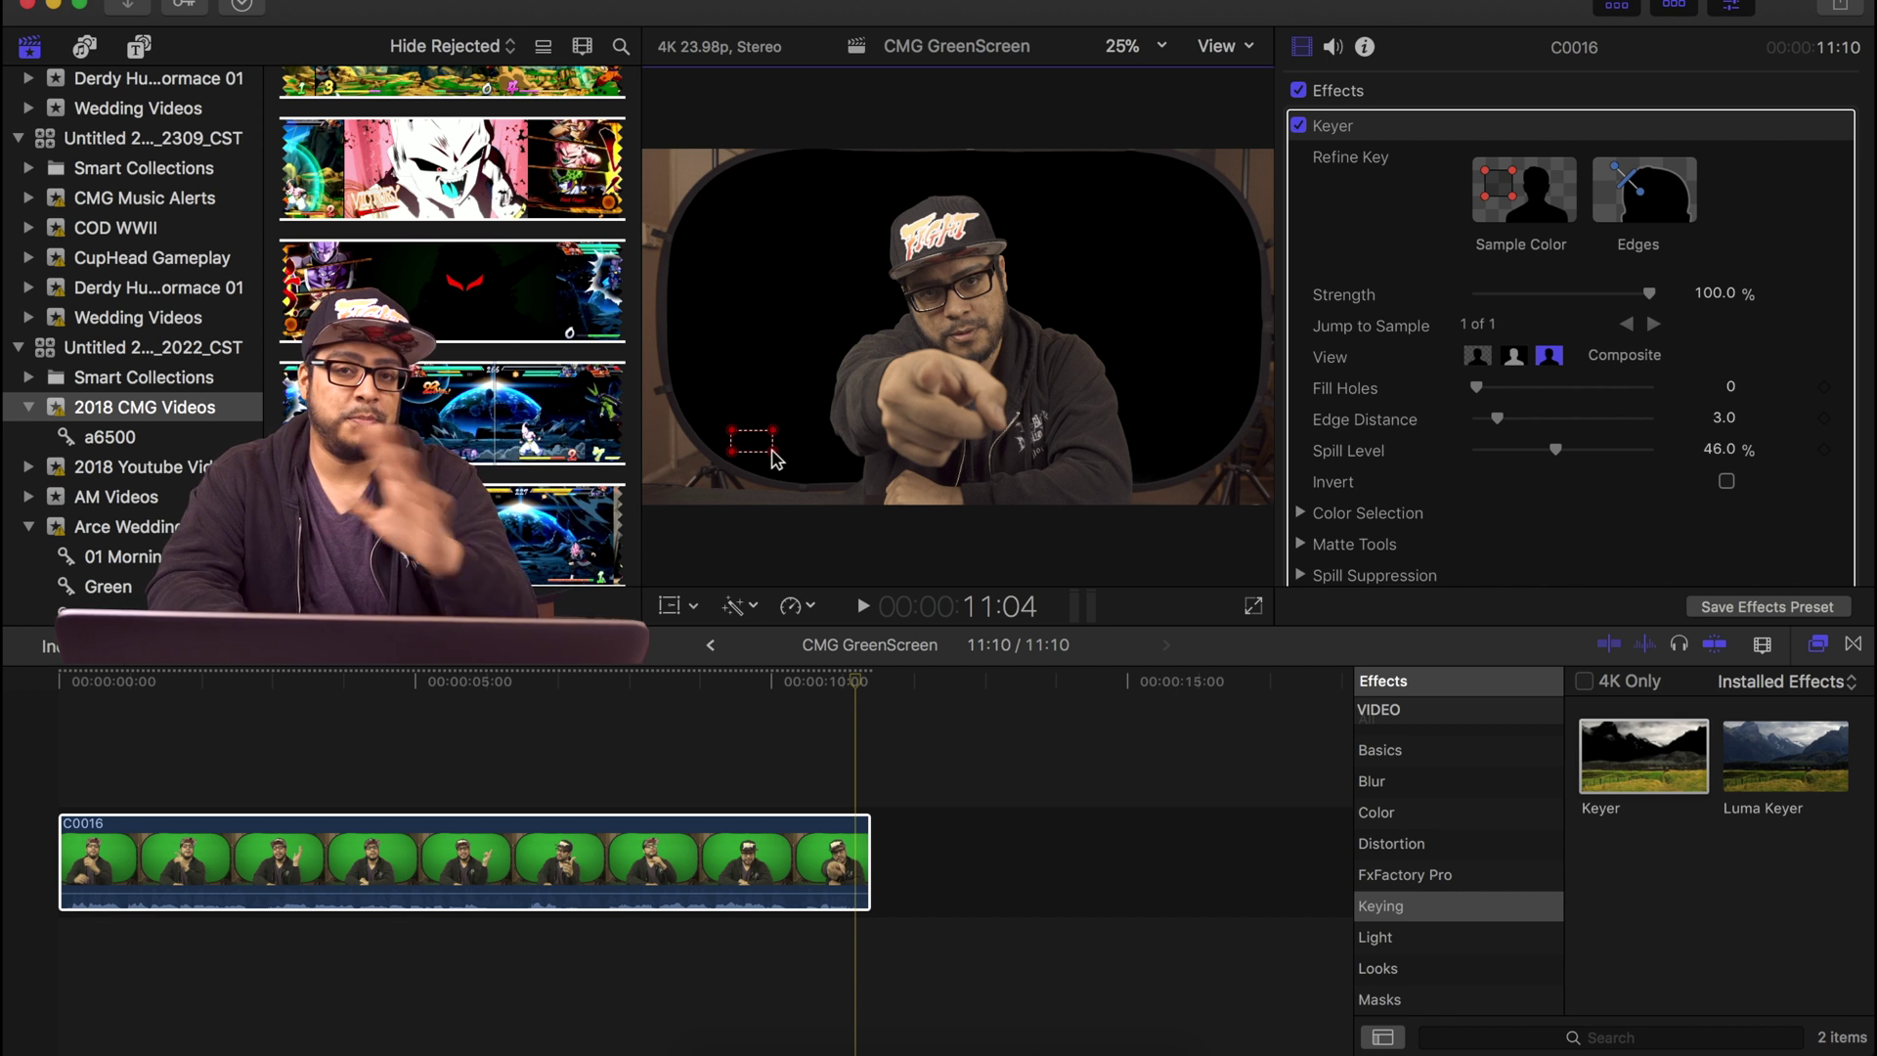
# Apply the Draw Mask effect from the Masks video effects to the keyed clip.
pyautogui.click(830, 681)
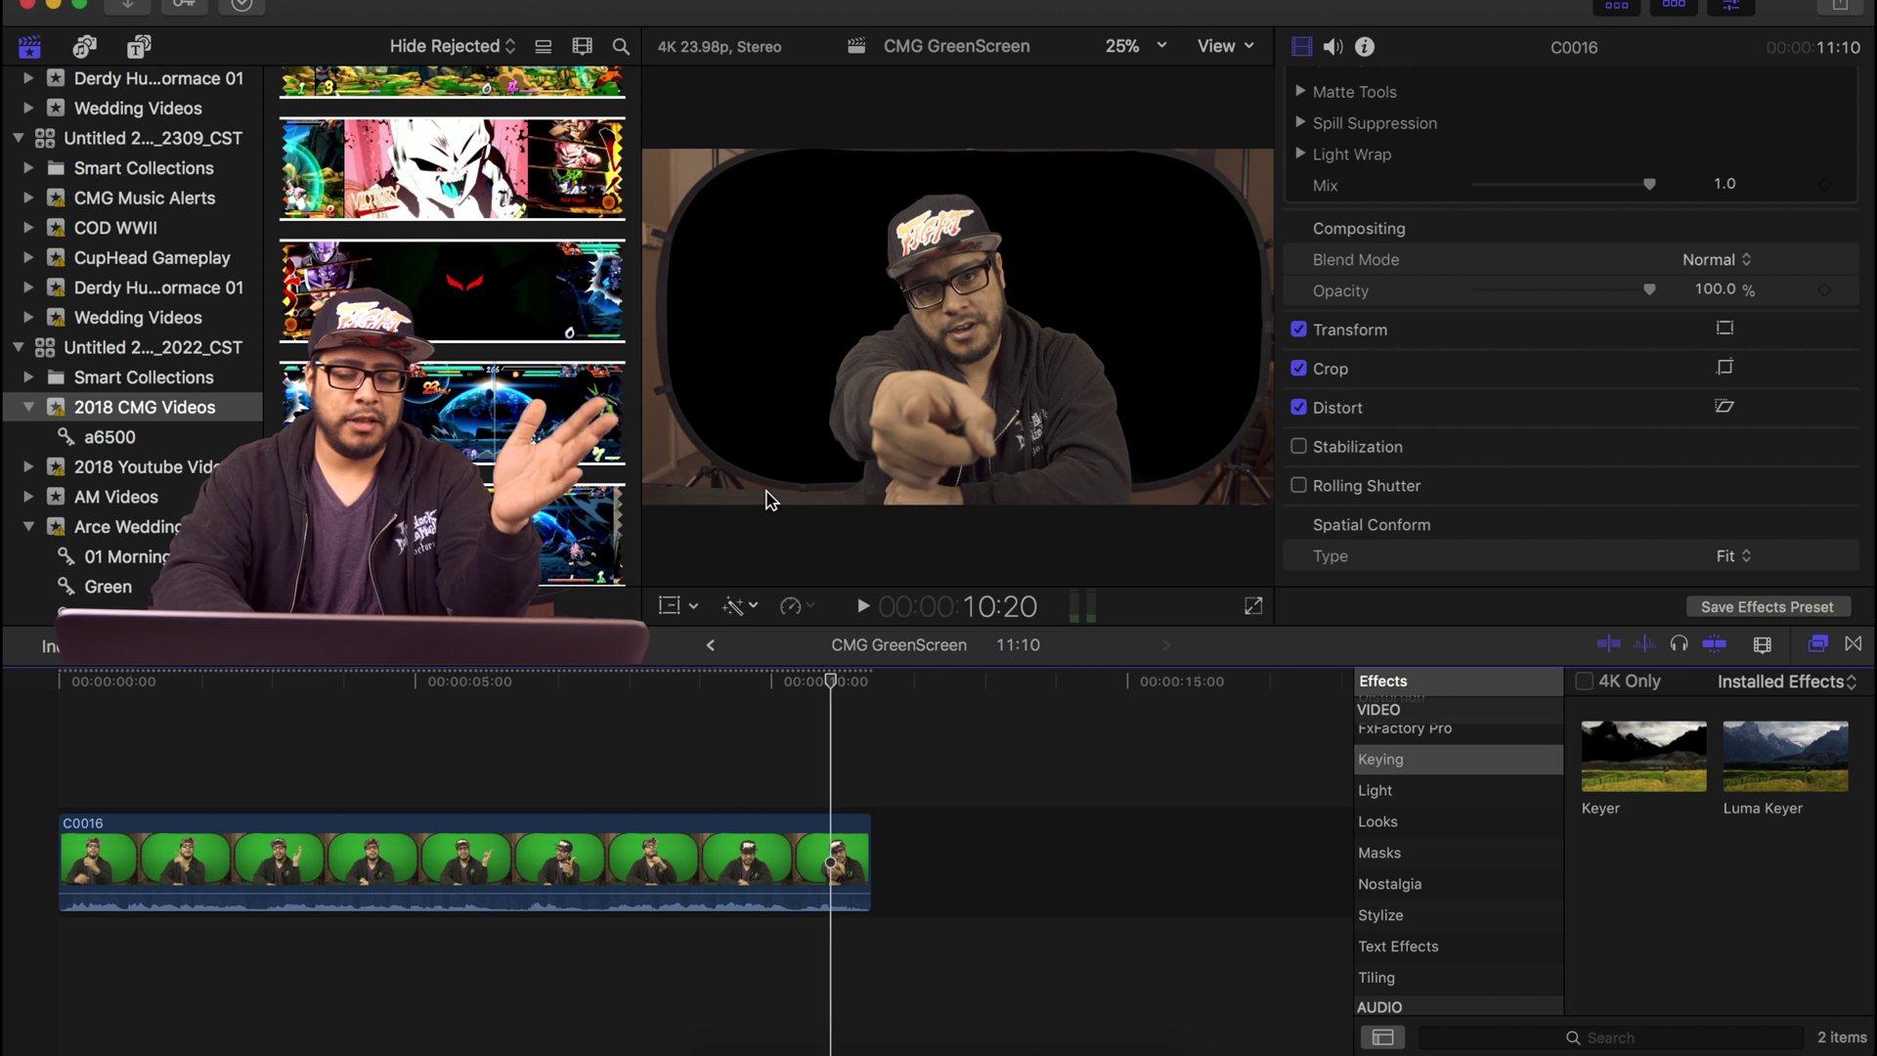
pyautogui.click(1381, 856)
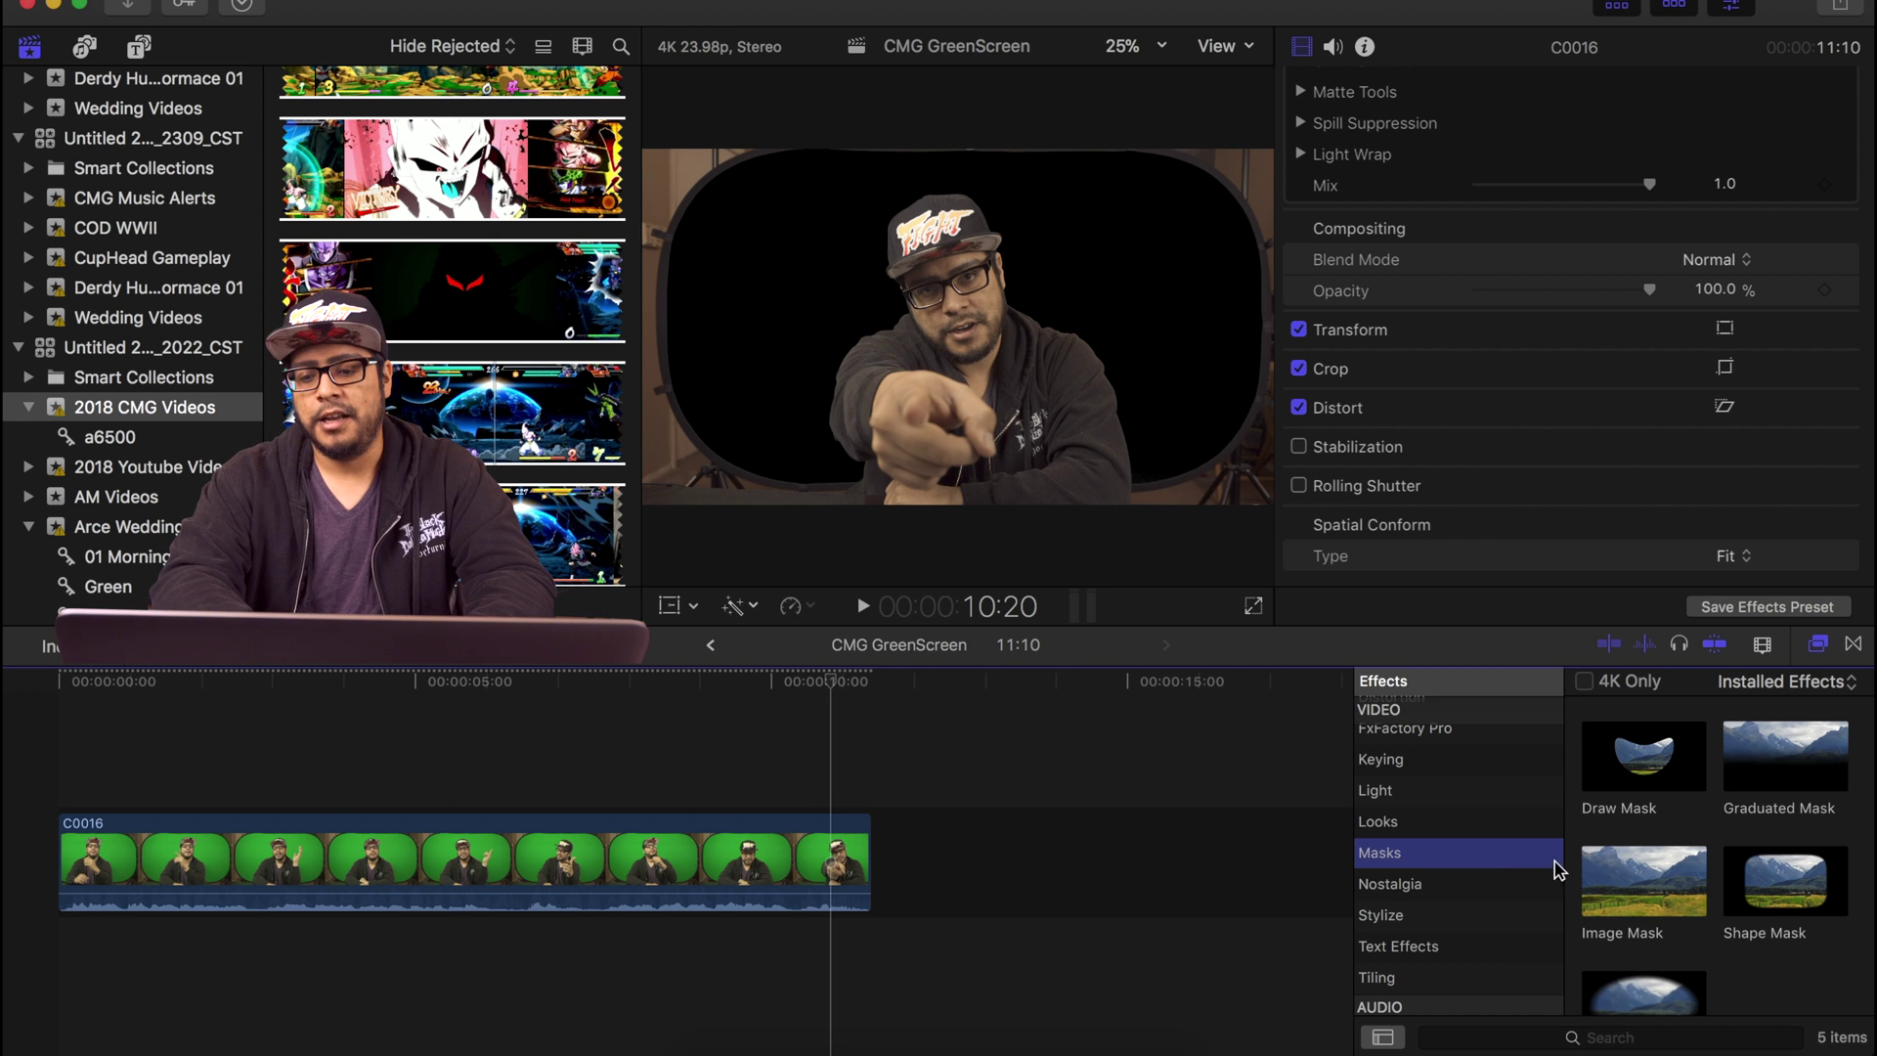
pyautogui.moveTo(1631, 778)
pyautogui.mouseDown()
pyautogui.moveTo(1216, 776)
pyautogui.moveTo(631, 873)
pyautogui.mouseUp()
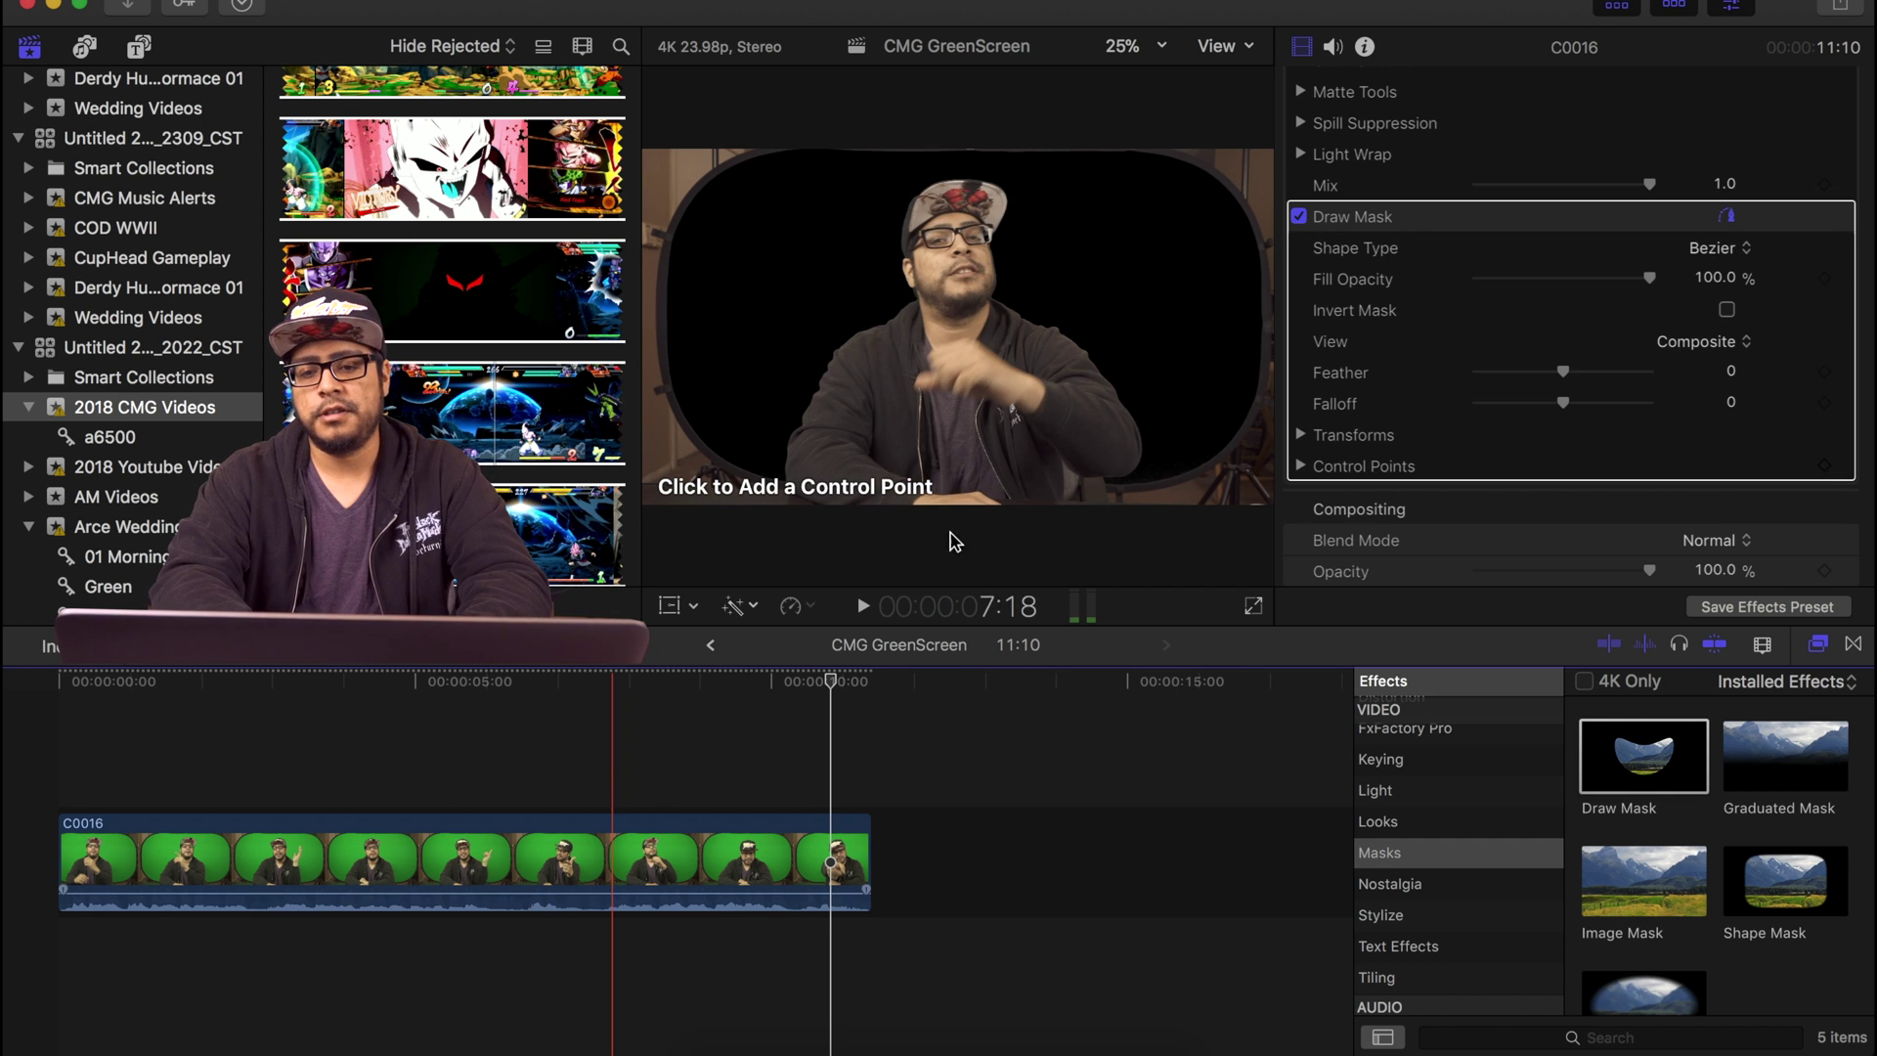
pyautogui.scroll(10, 1366, 311)
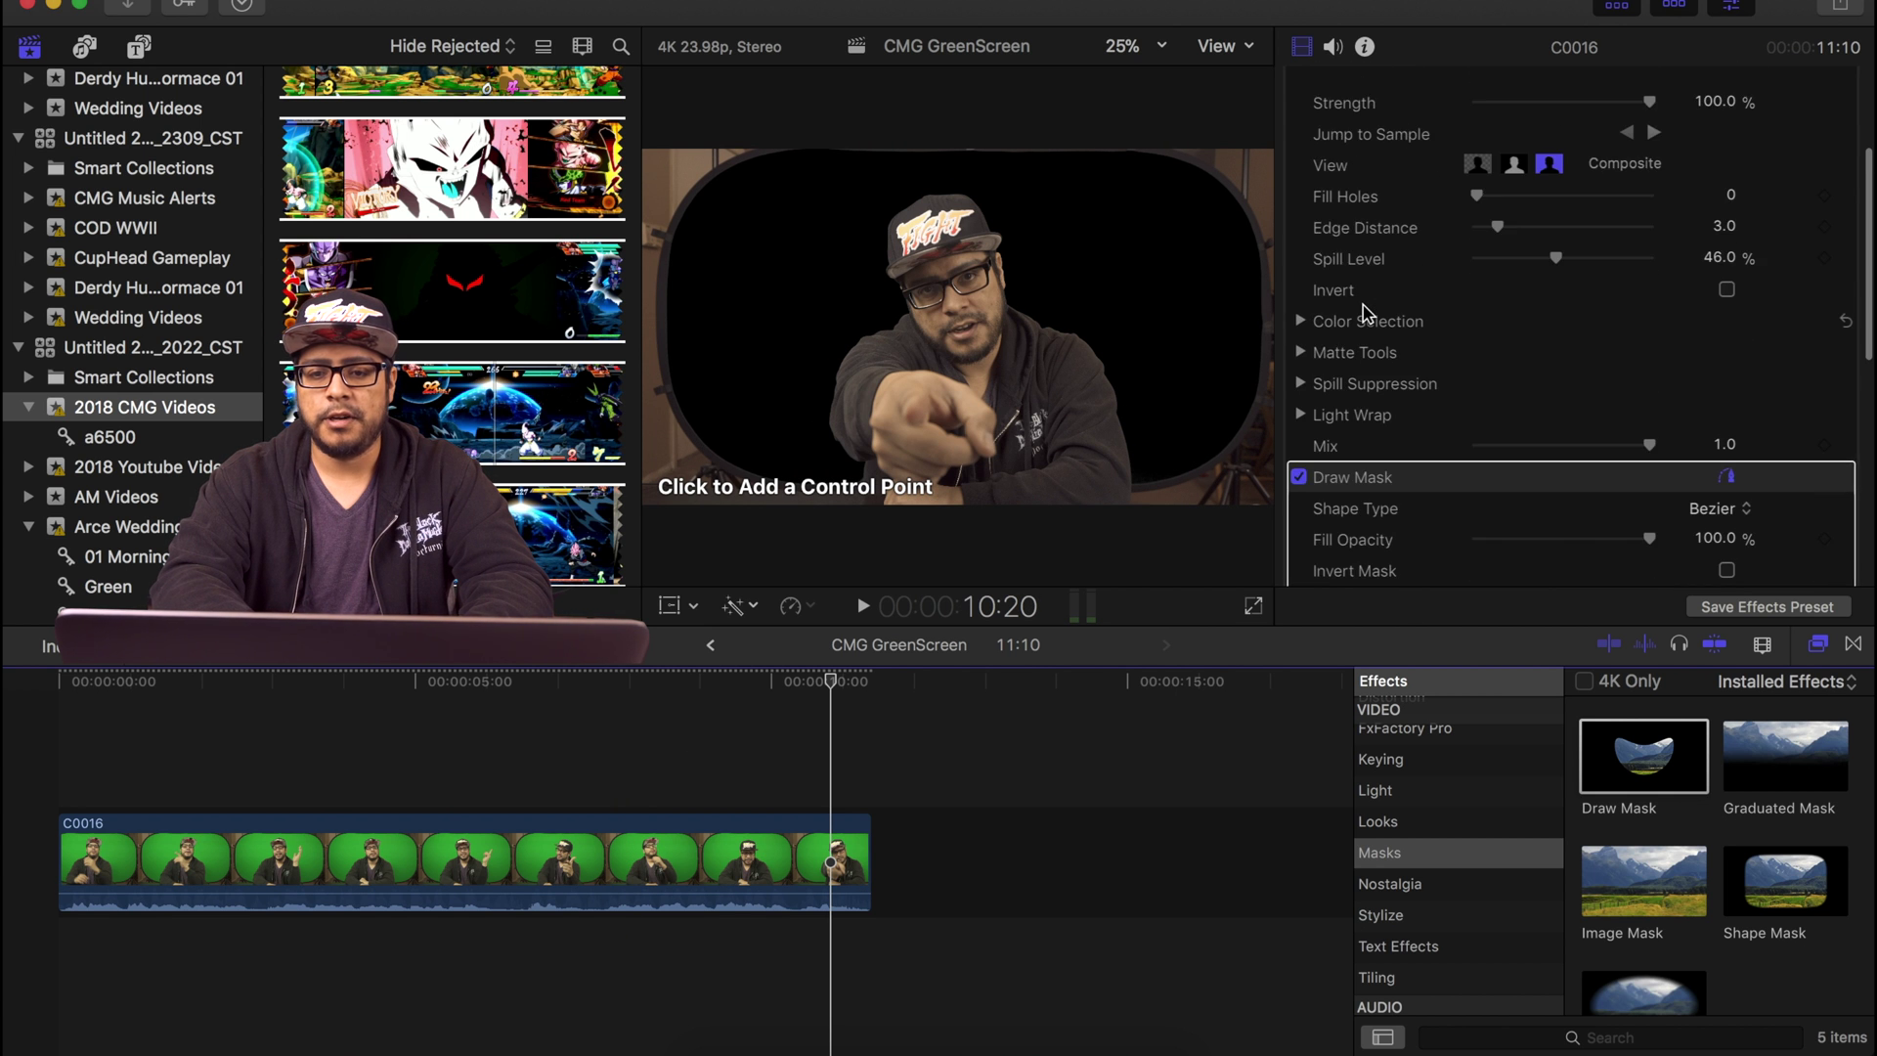
pyautogui.scroll(-10, 1366, 310)
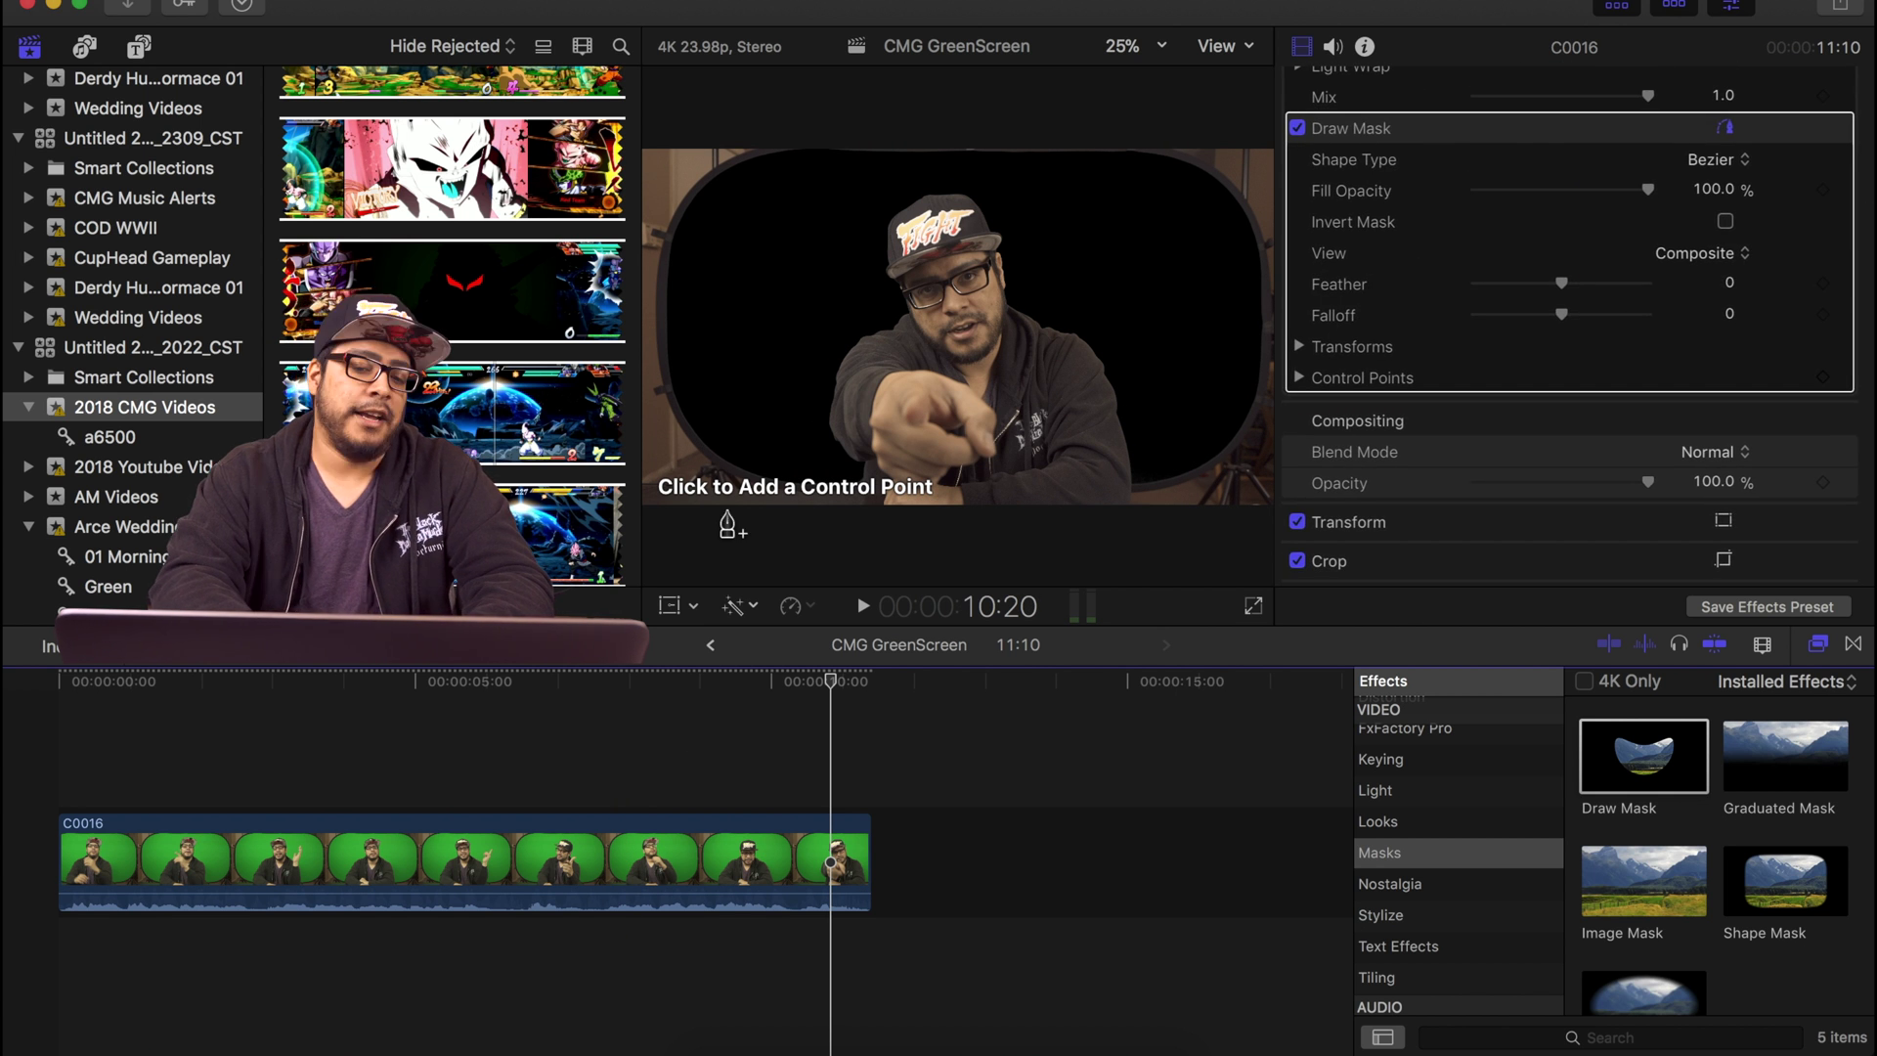
# Draw a closed mask just inside the green screen's oval edge, running along the frame's bottom beneath the presenter.
pyautogui.click(1122, 523)
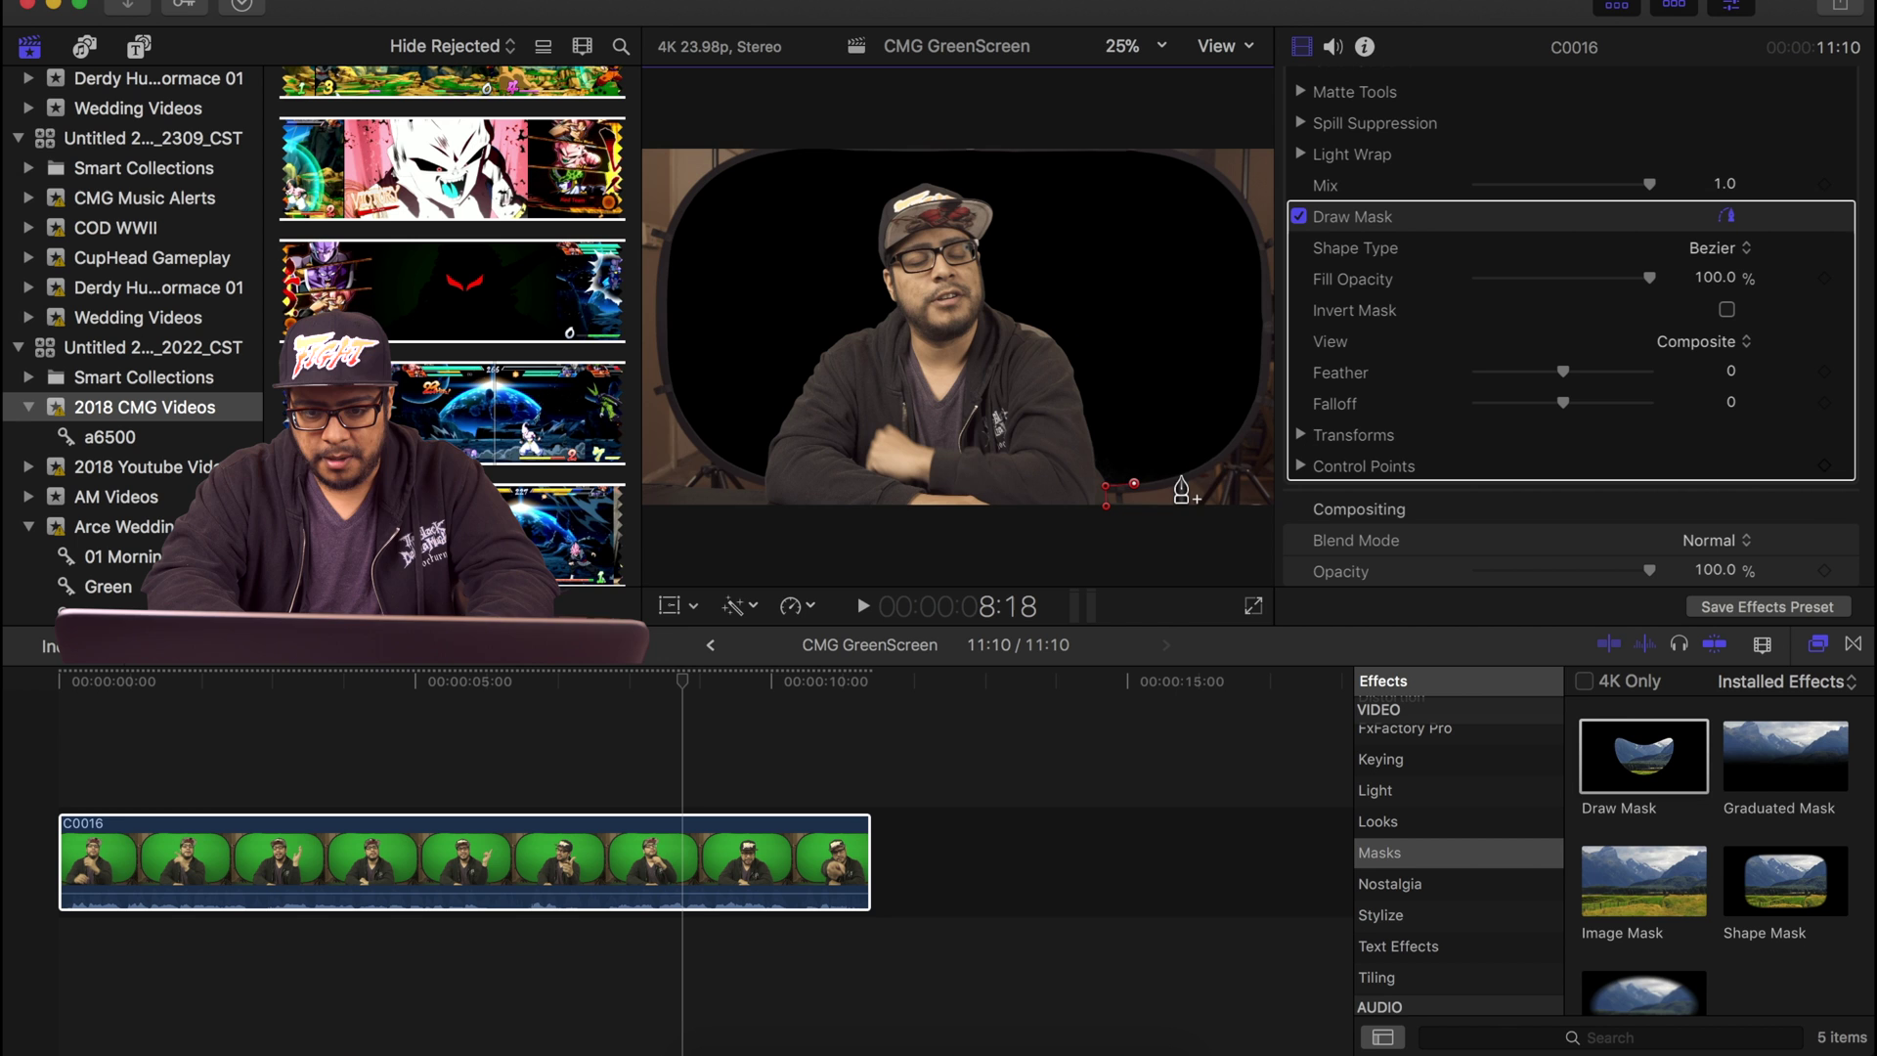
pyautogui.click(1179, 473)
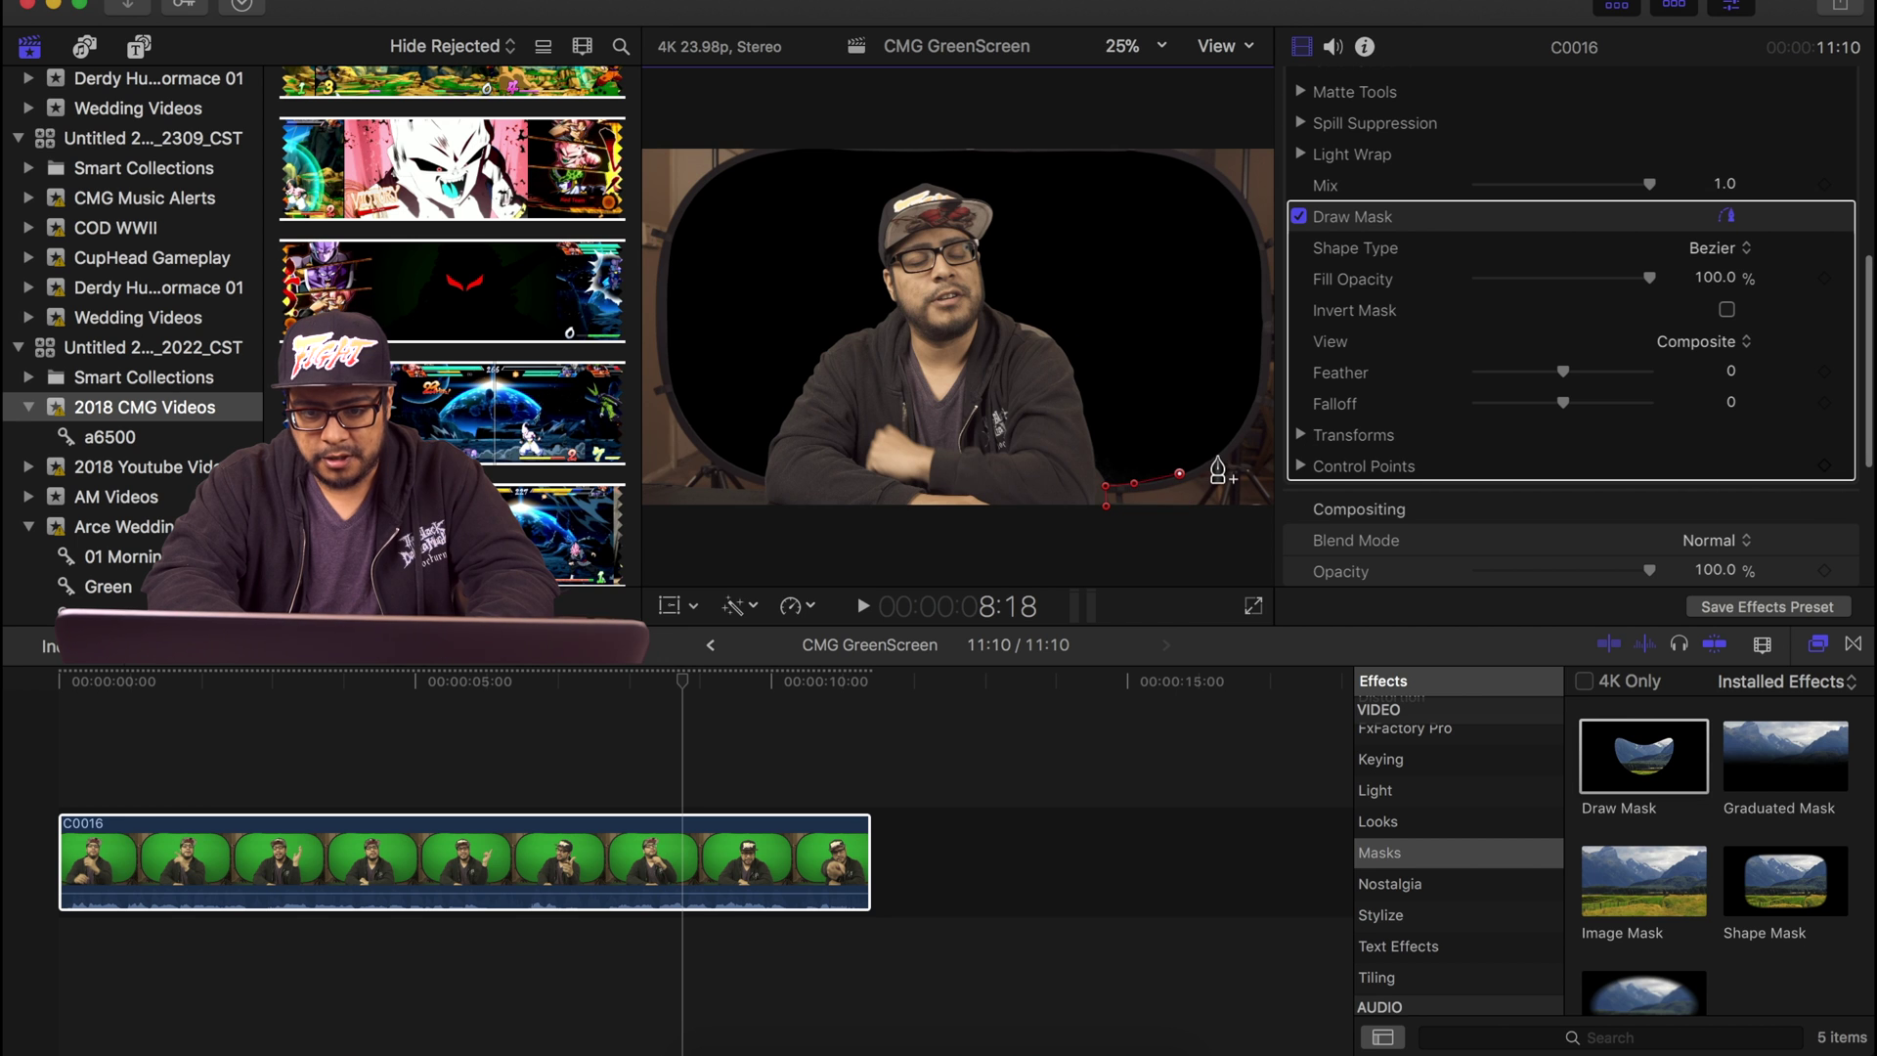
pyautogui.click(1244, 413)
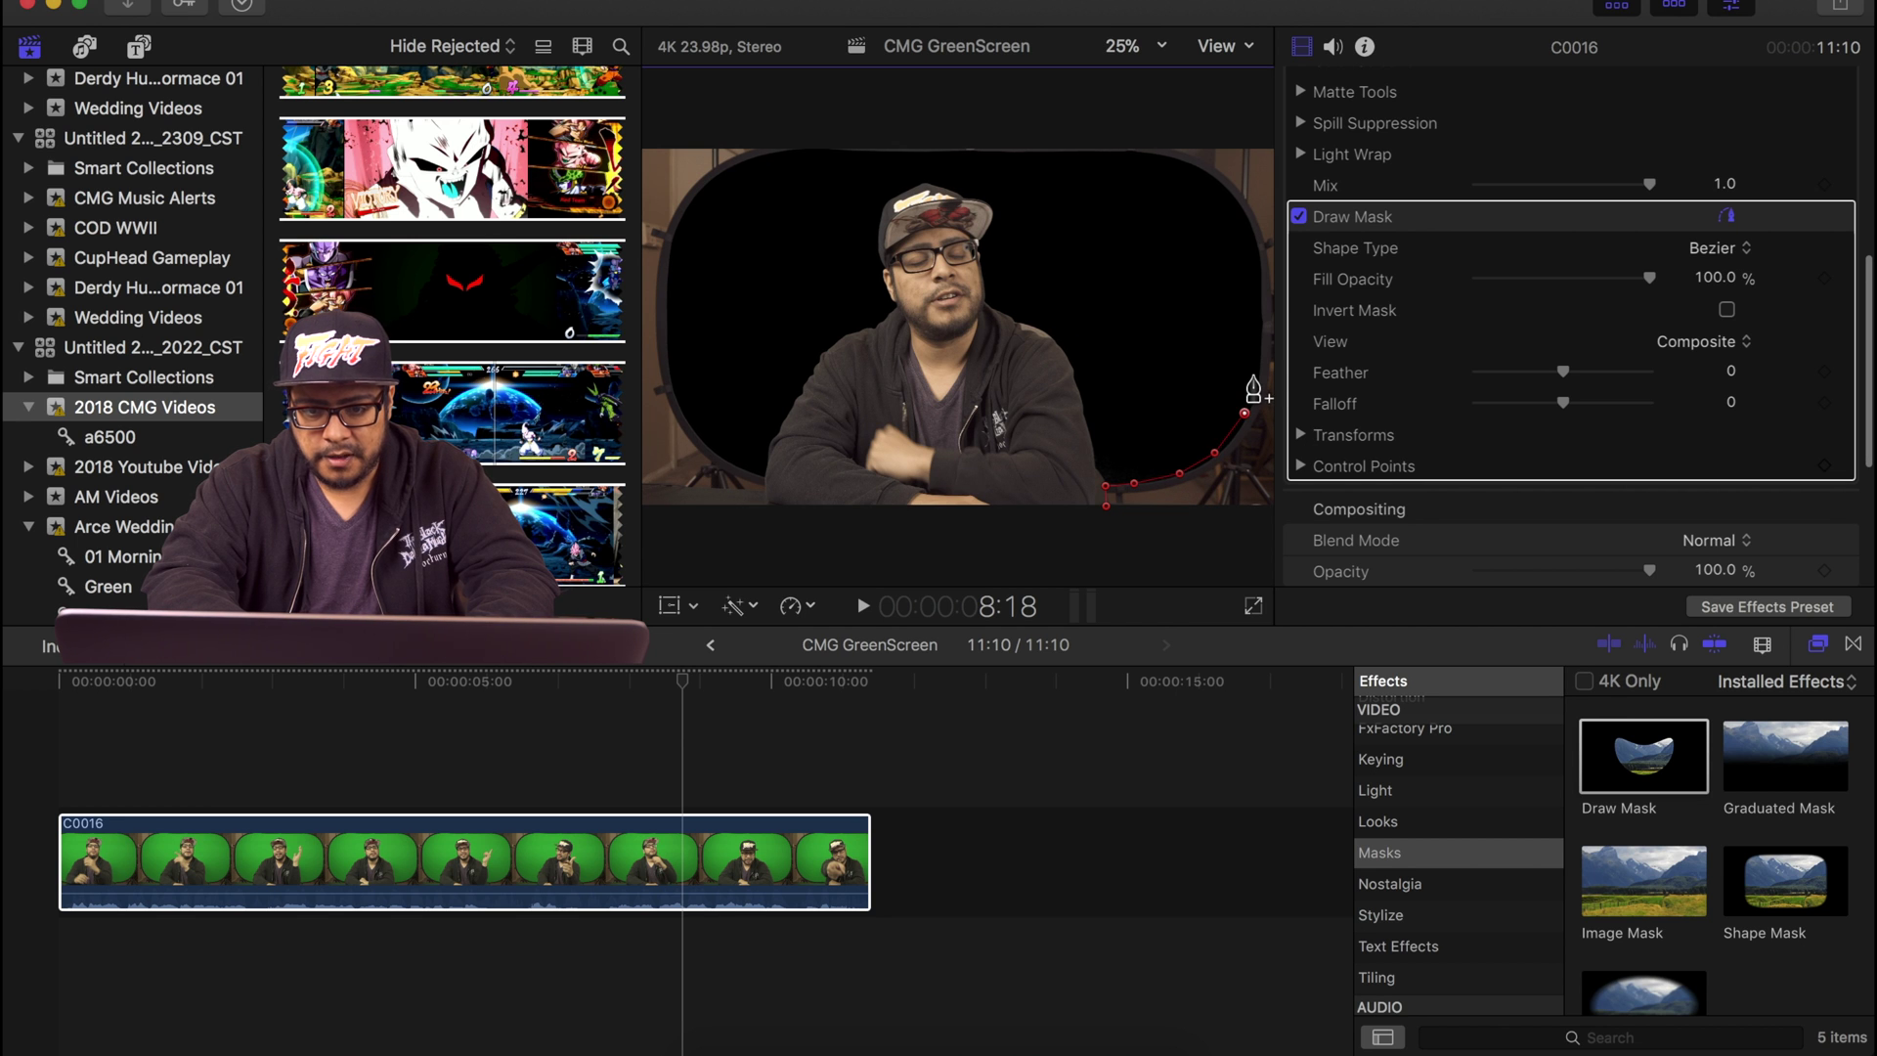
pyautogui.click(1258, 318)
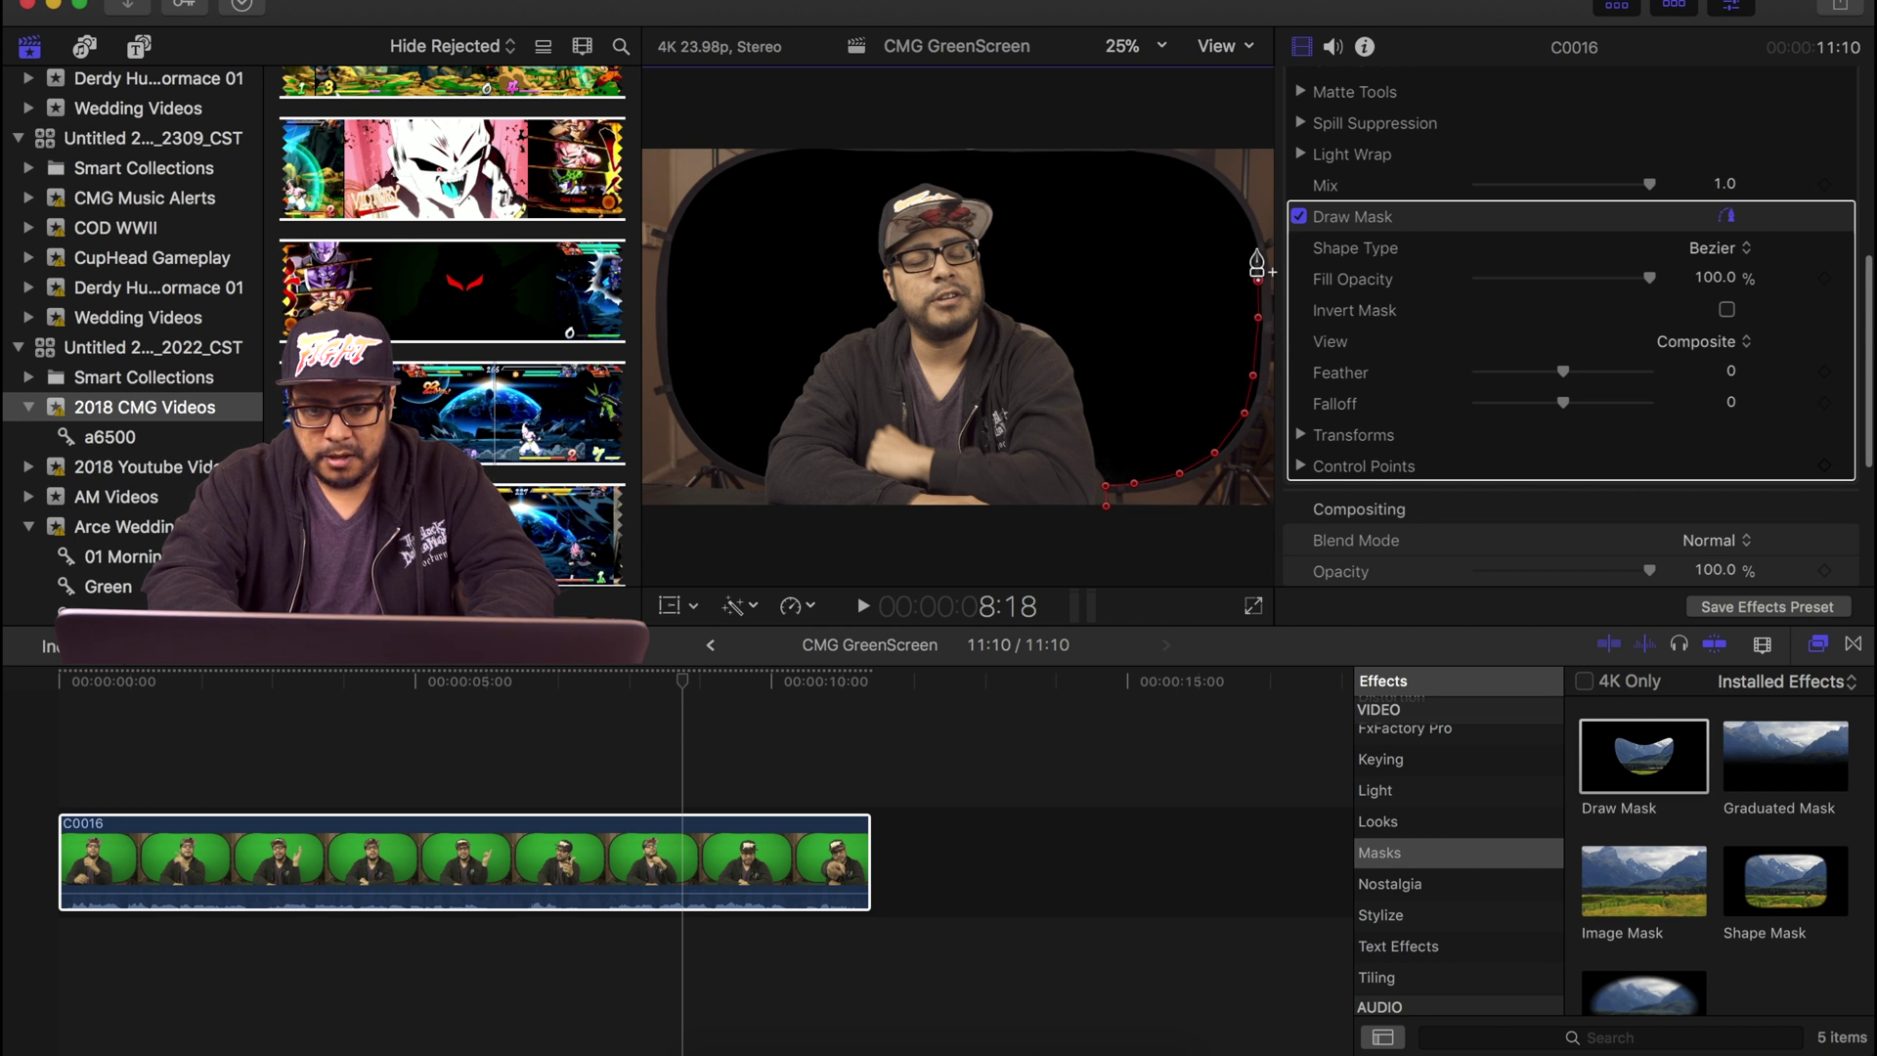
pyautogui.click(1224, 194)
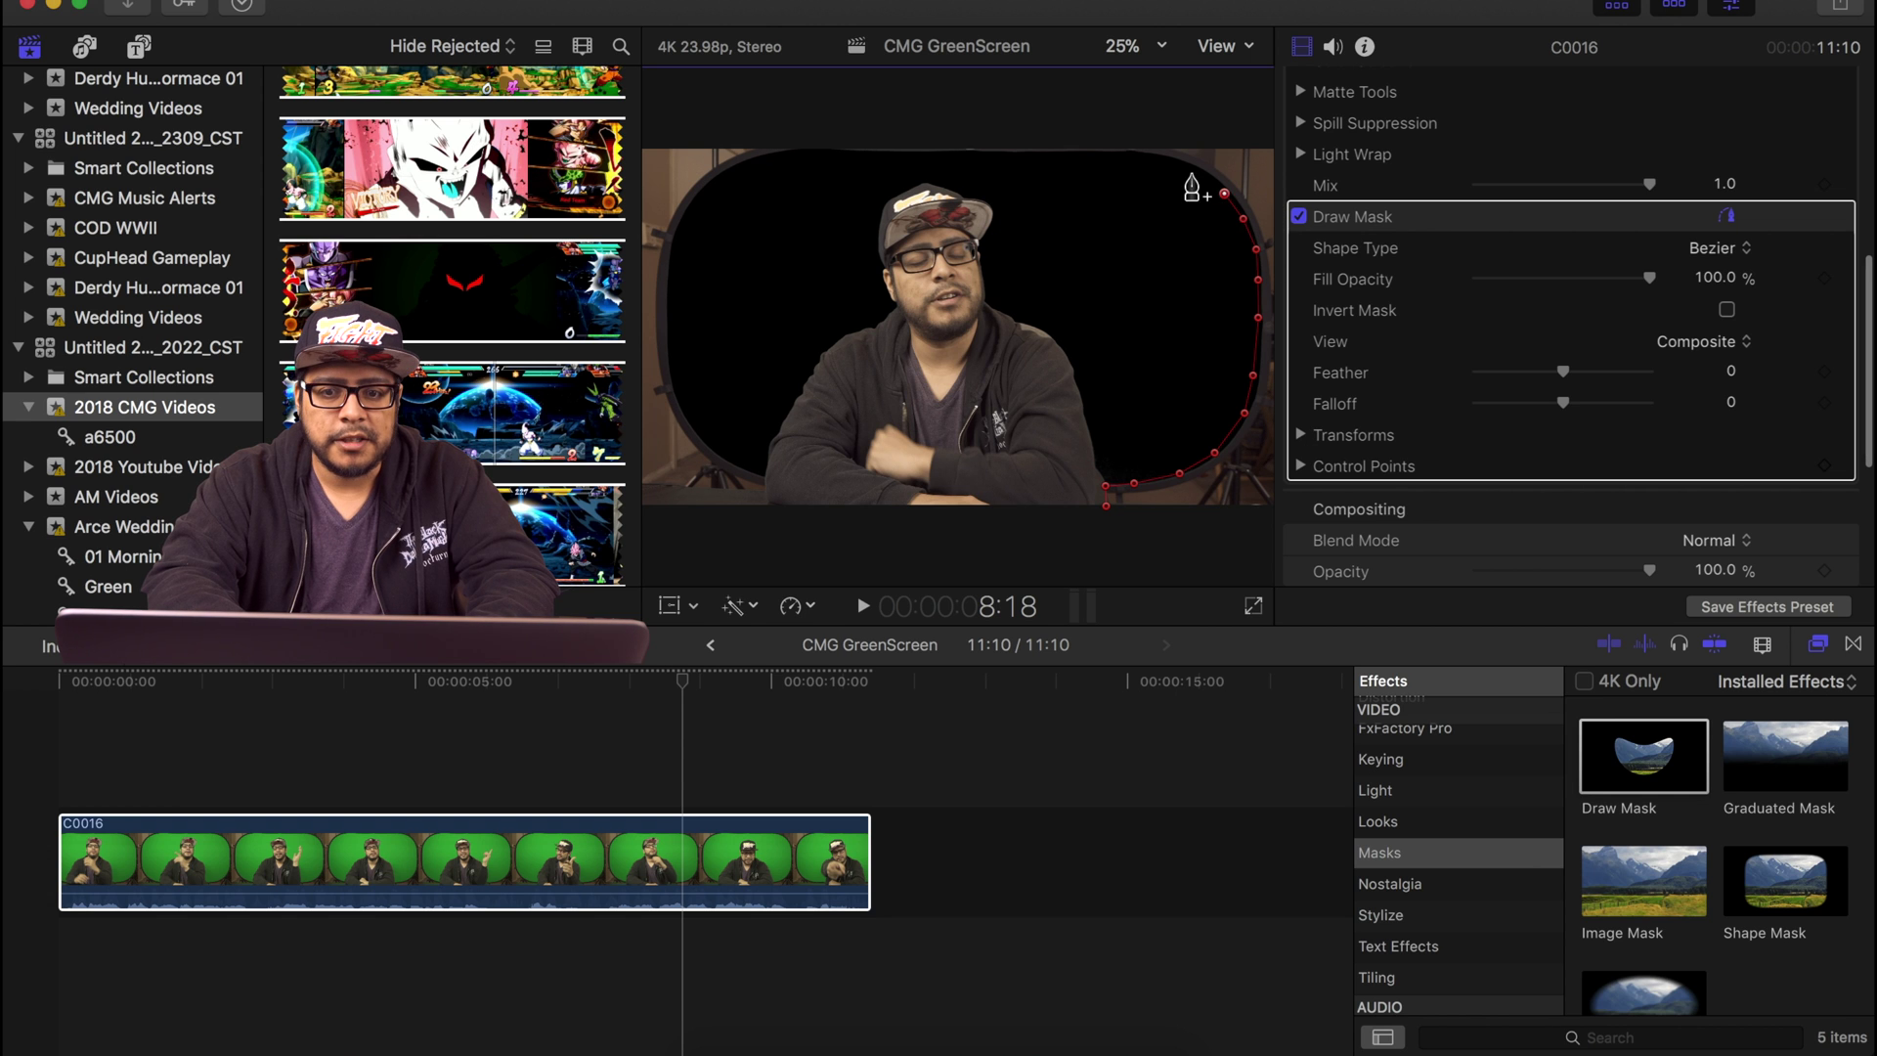
pyautogui.click(1185, 166)
pyautogui.click(1147, 158)
pyautogui.click(1026, 158)
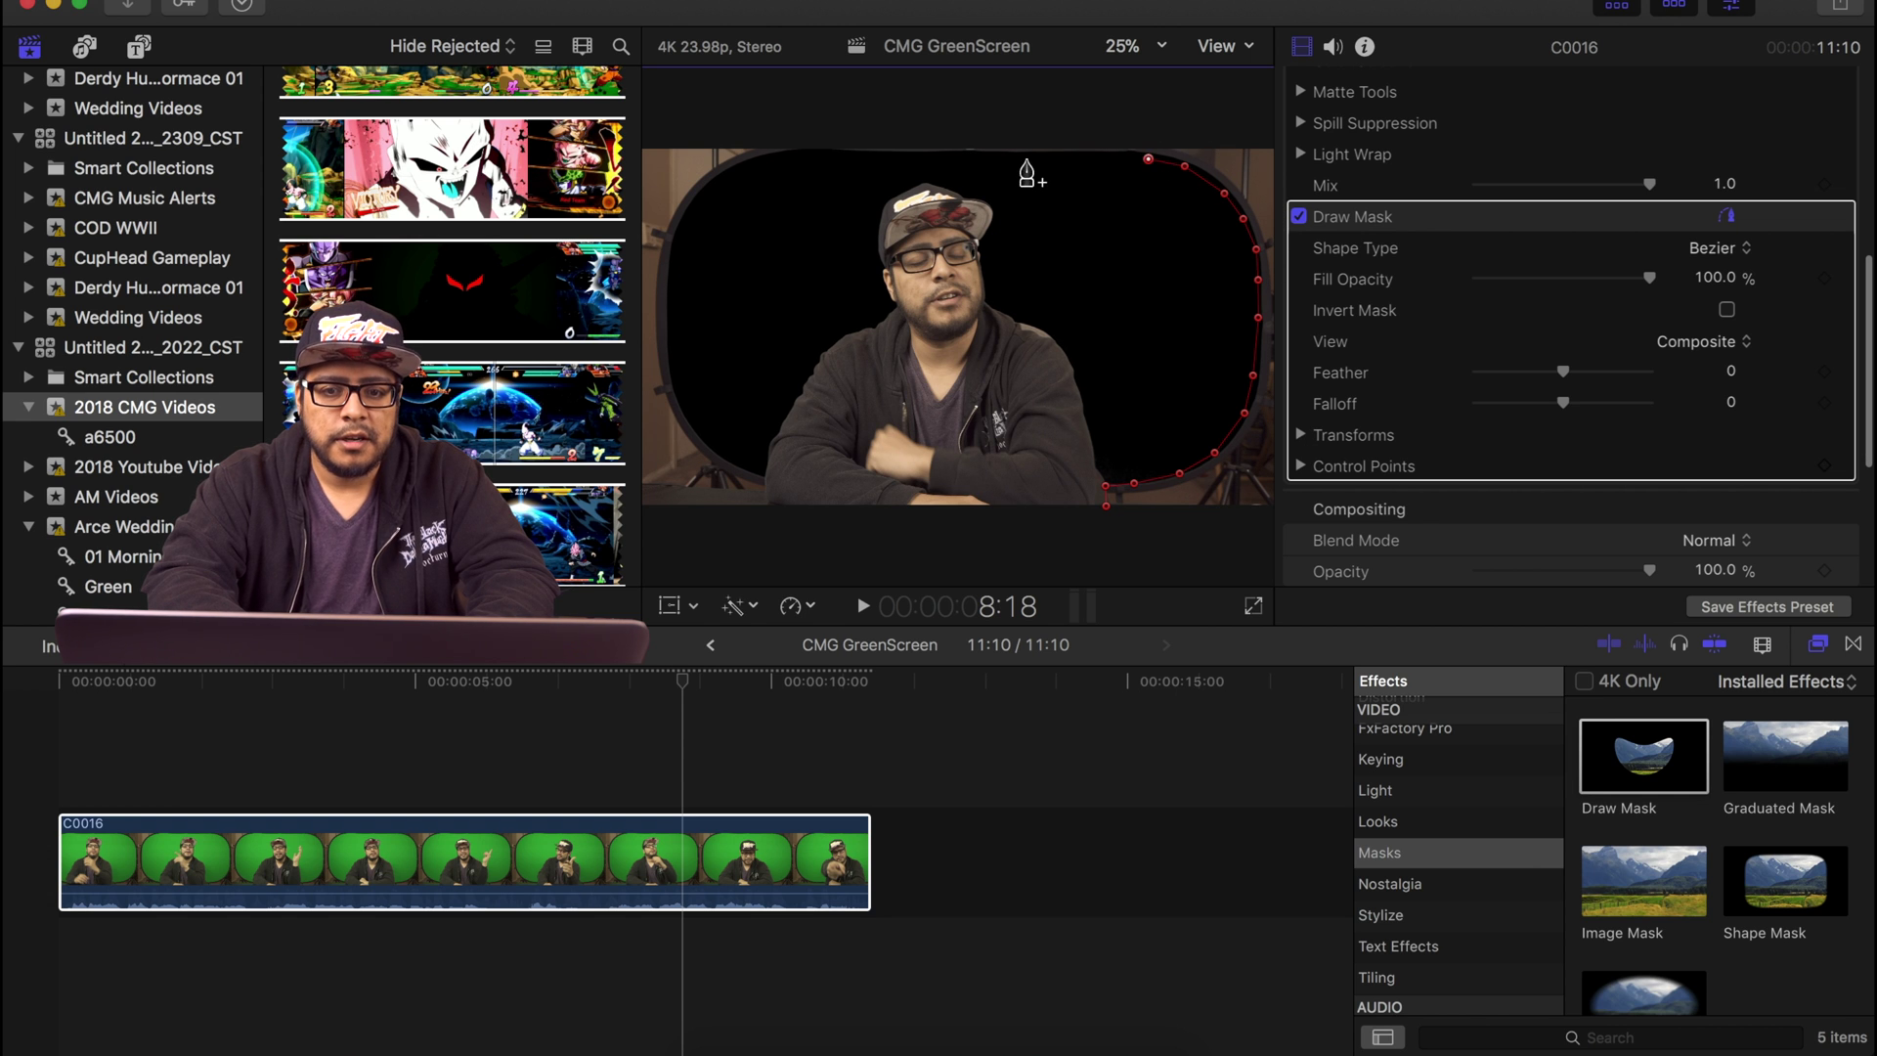
pyautogui.click(792, 154)
pyautogui.click(764, 163)
pyautogui.click(727, 174)
pyautogui.click(702, 195)
pyautogui.click(679, 248)
pyautogui.click(673, 282)
pyautogui.click(675, 356)
pyautogui.click(697, 421)
pyautogui.click(722, 444)
pyautogui.click(762, 472)
pyautogui.click(762, 507)
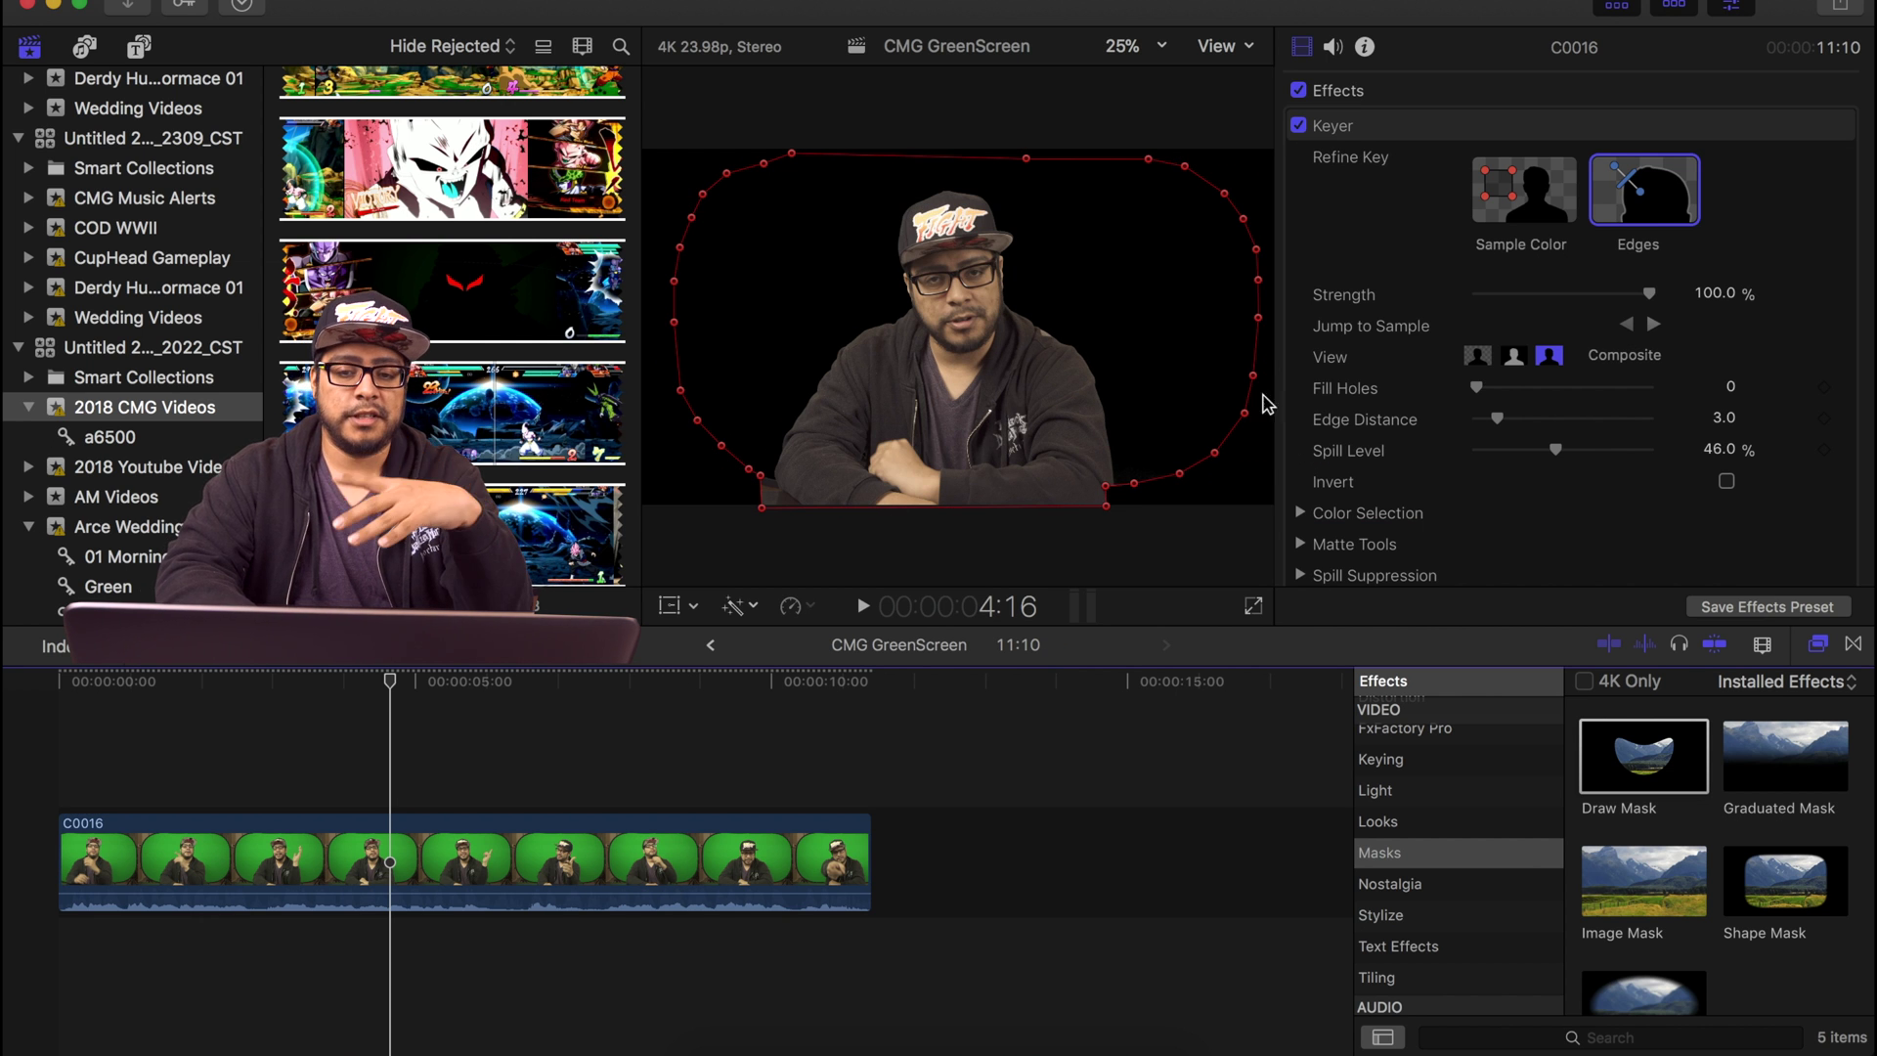
# Play the keyed and masked clip from its start to check the cutout.
pyautogui.click(64, 681)
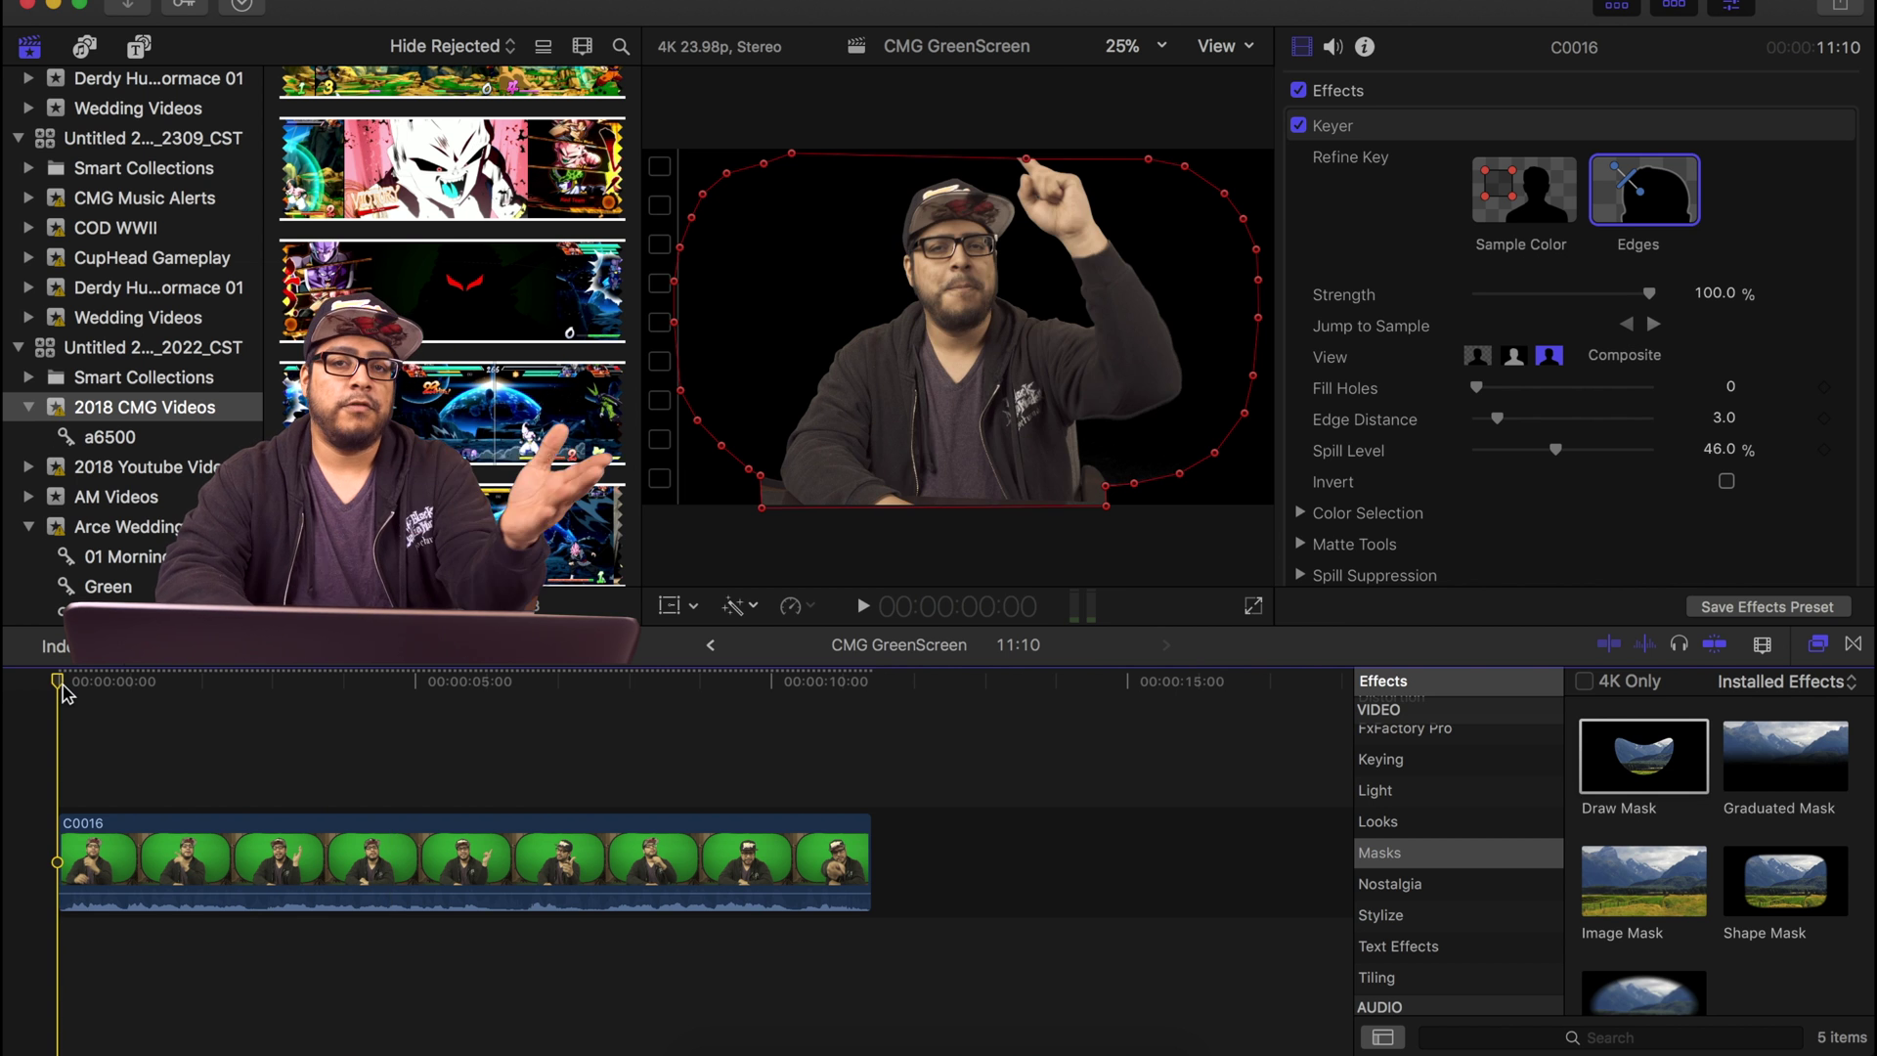
pyautogui.press('space')
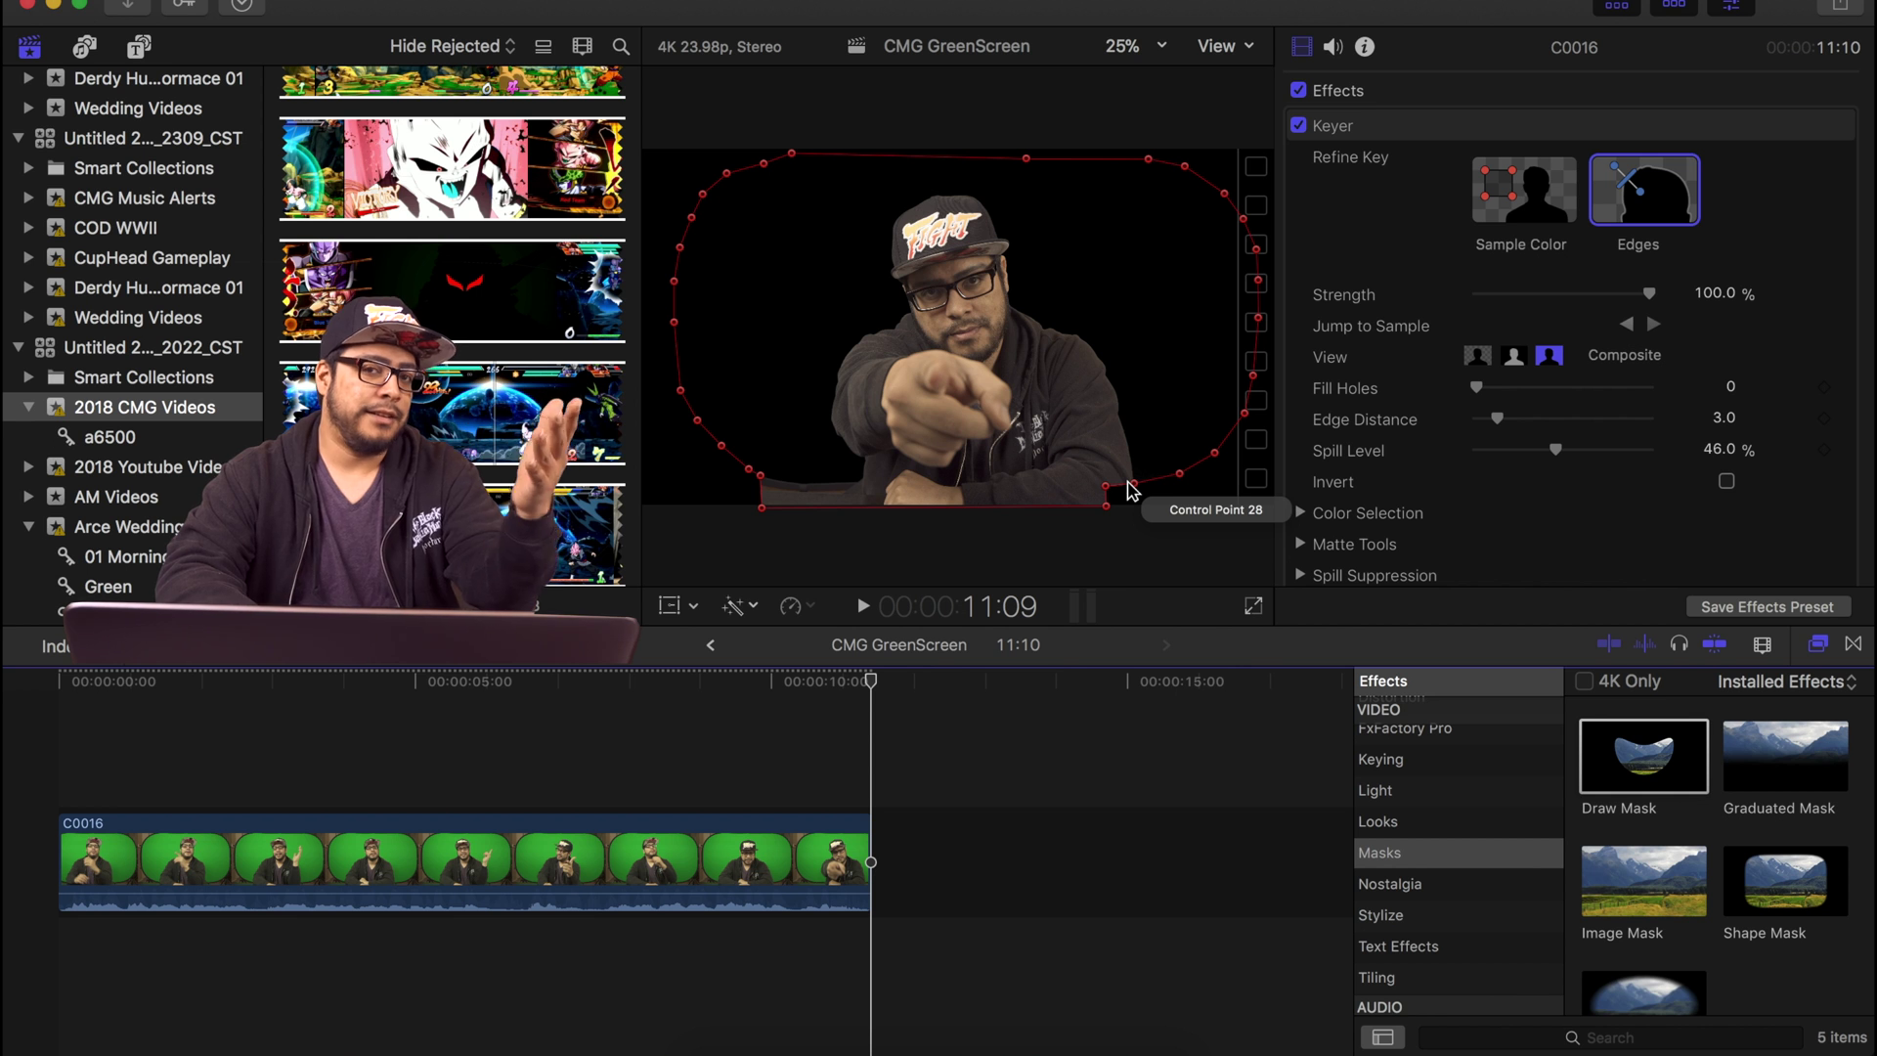
pyautogui.click(359, 850)
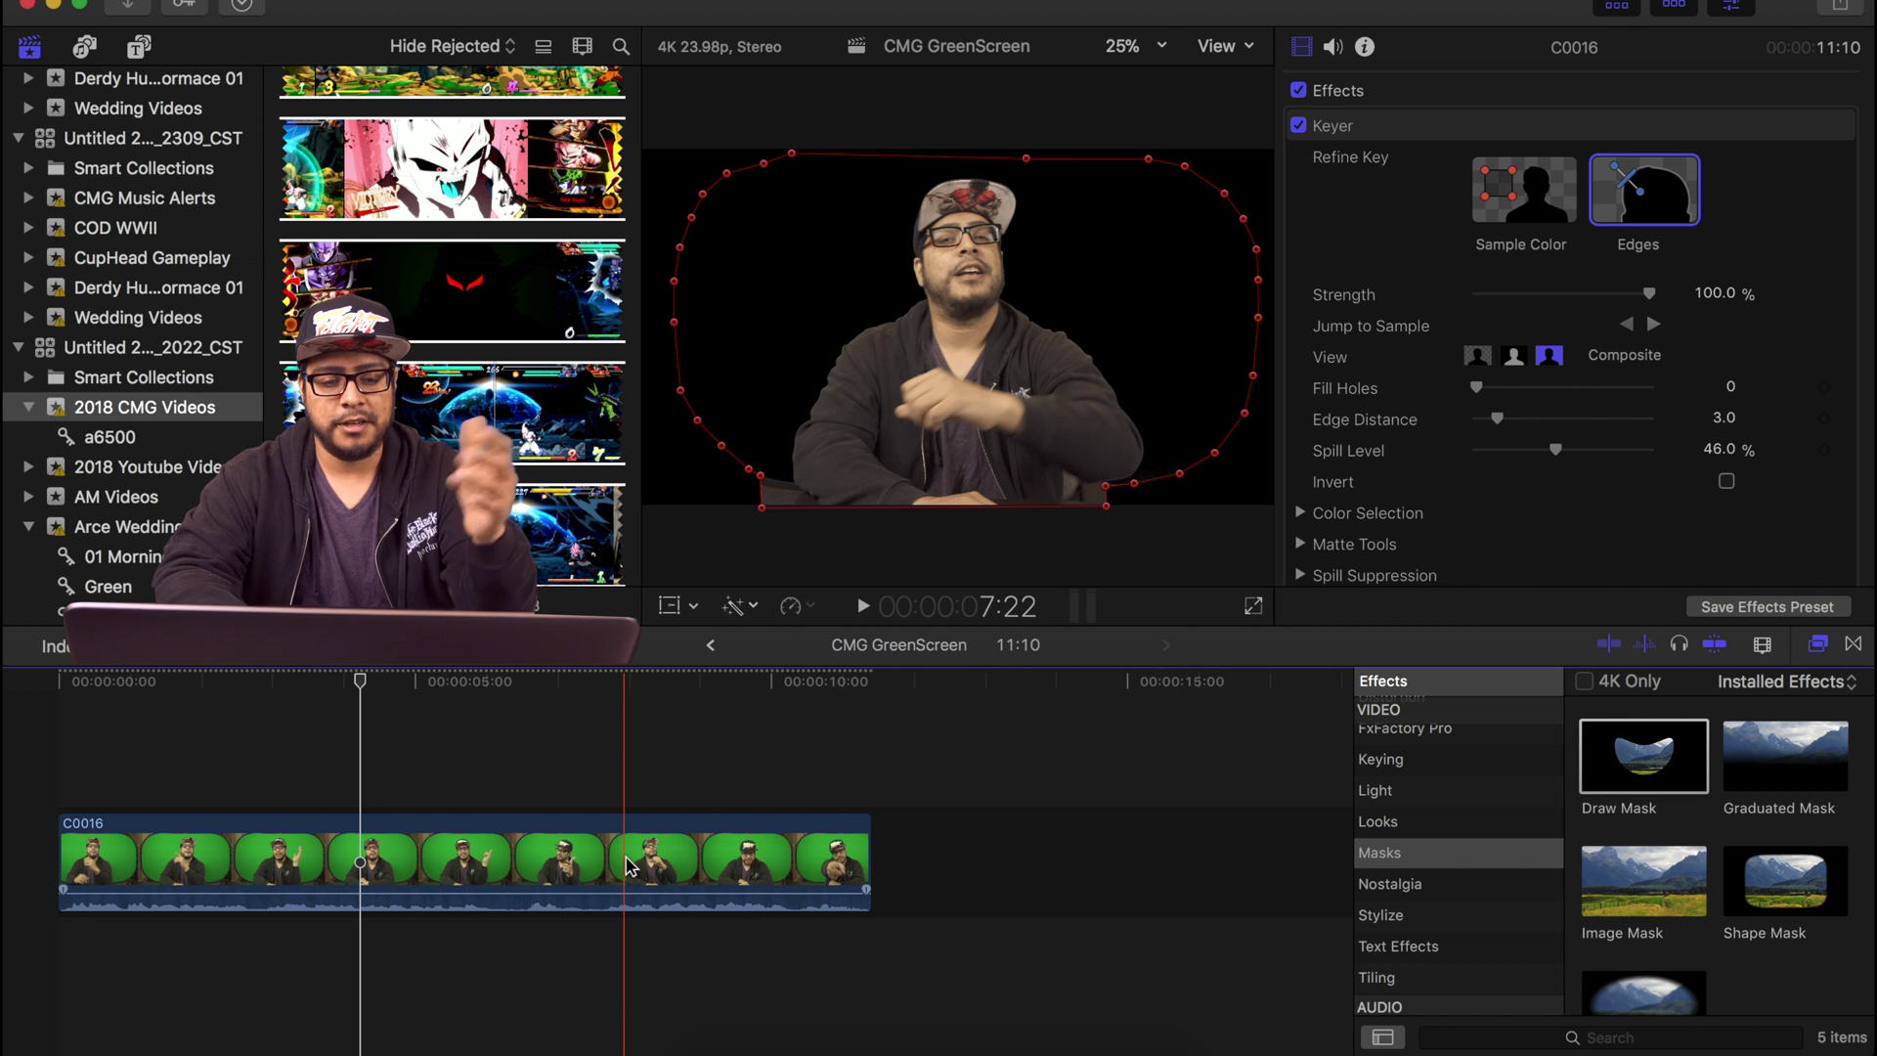
# Play from 5:22, split the clip at 6:16, and select the first part with the playhead at 4:21.
pyautogui.click(481, 684)
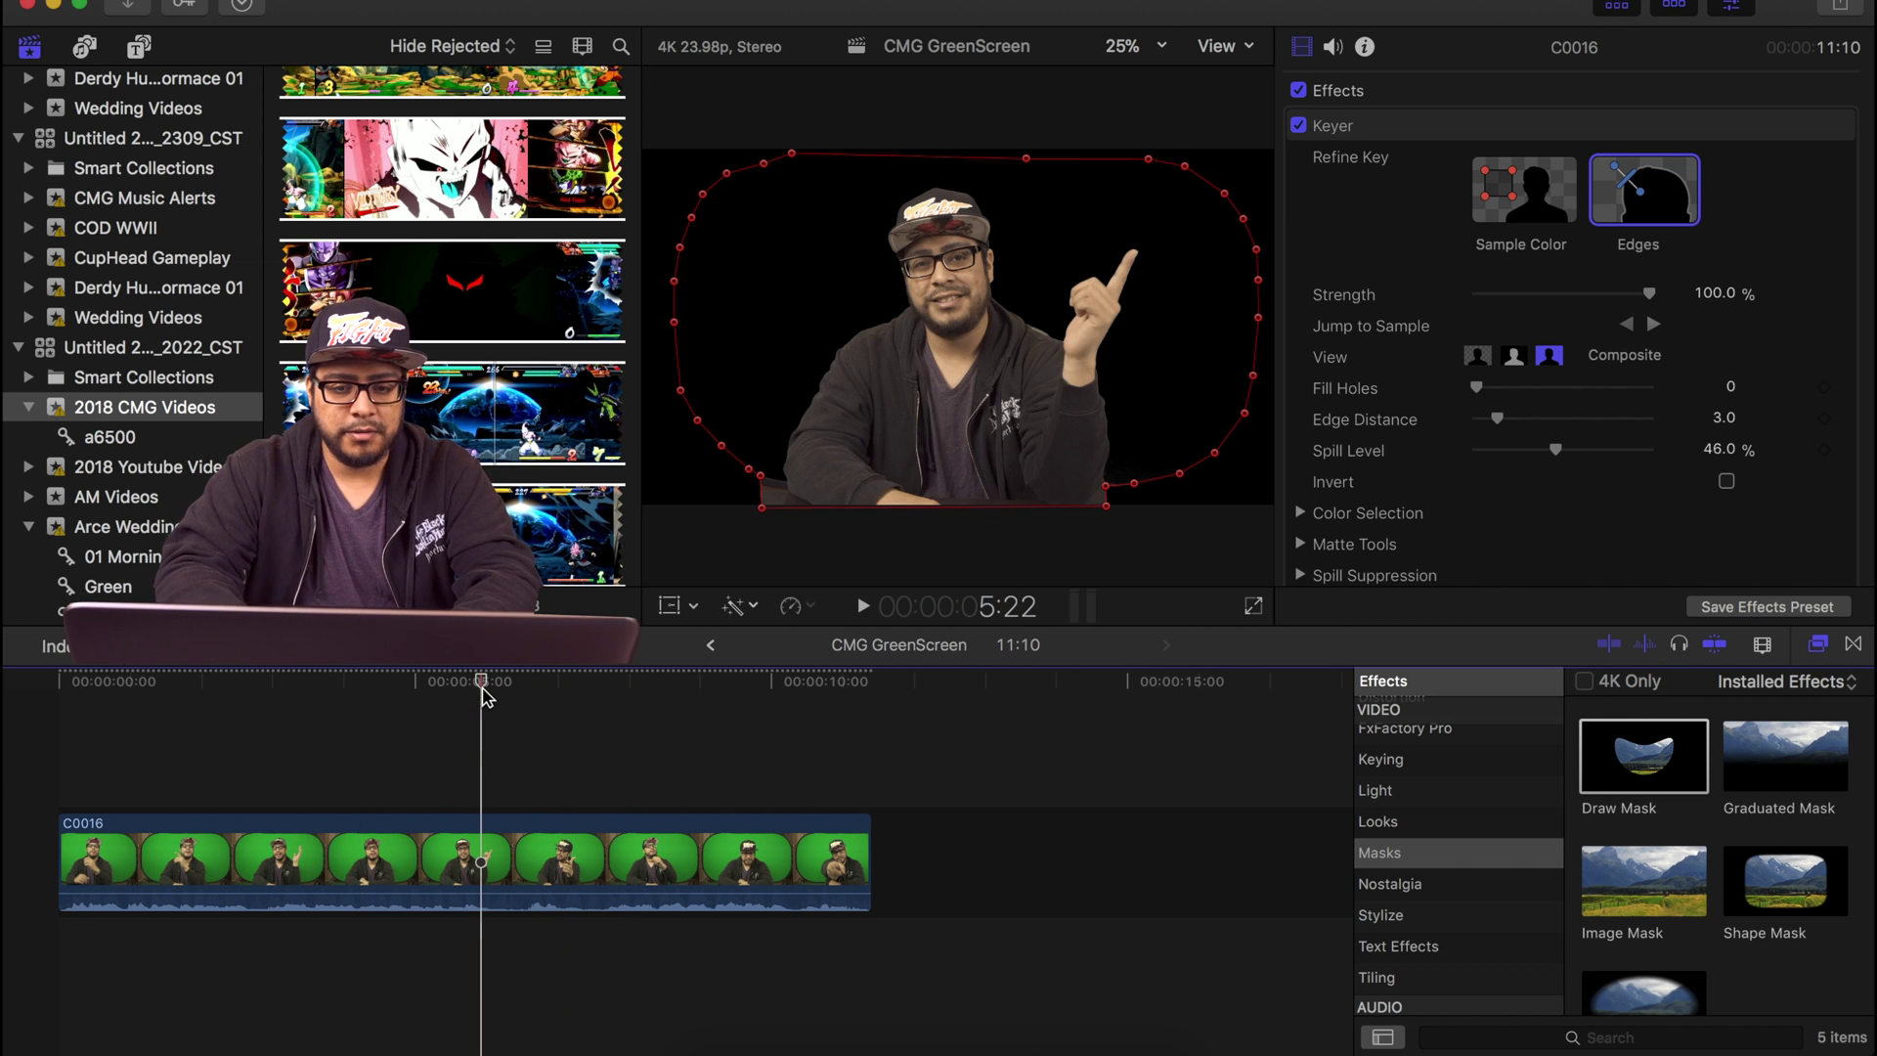
pyautogui.press('space')
pyautogui.press('space')
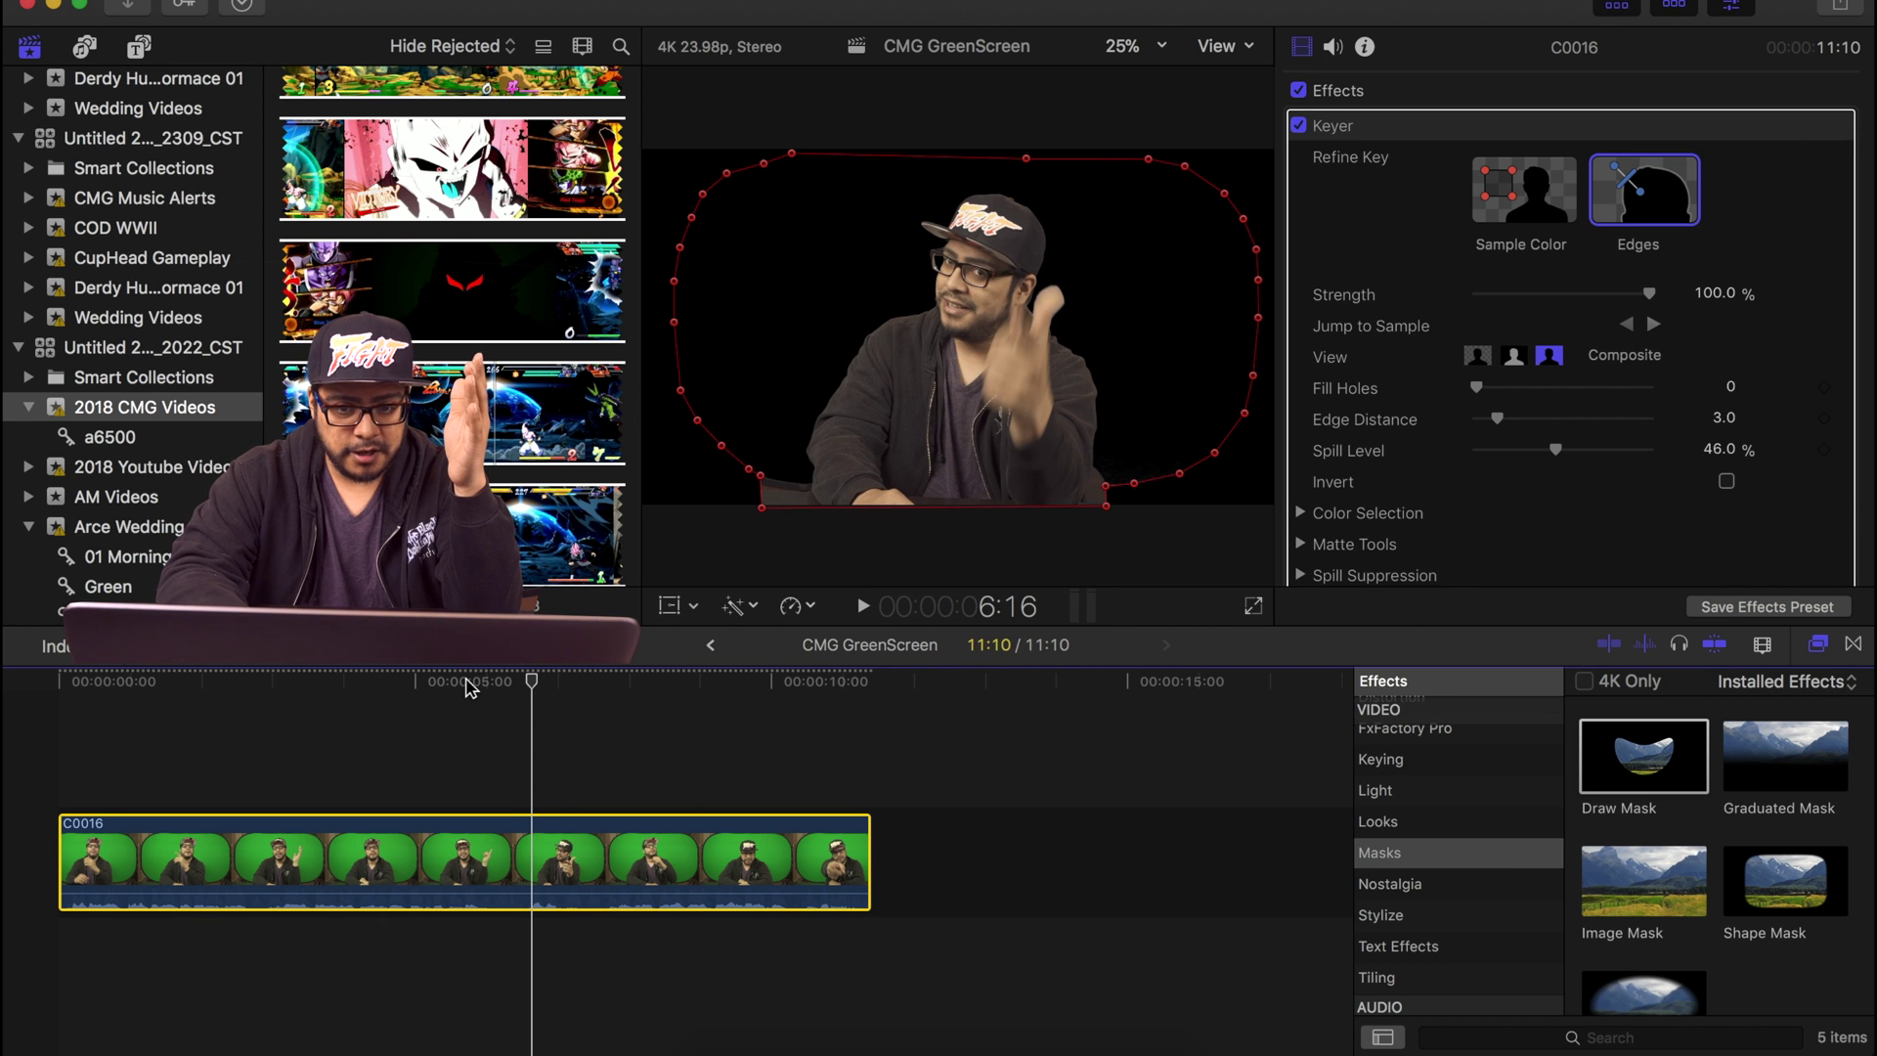
pyautogui.press('super+b')
pyautogui.click(406, 684)
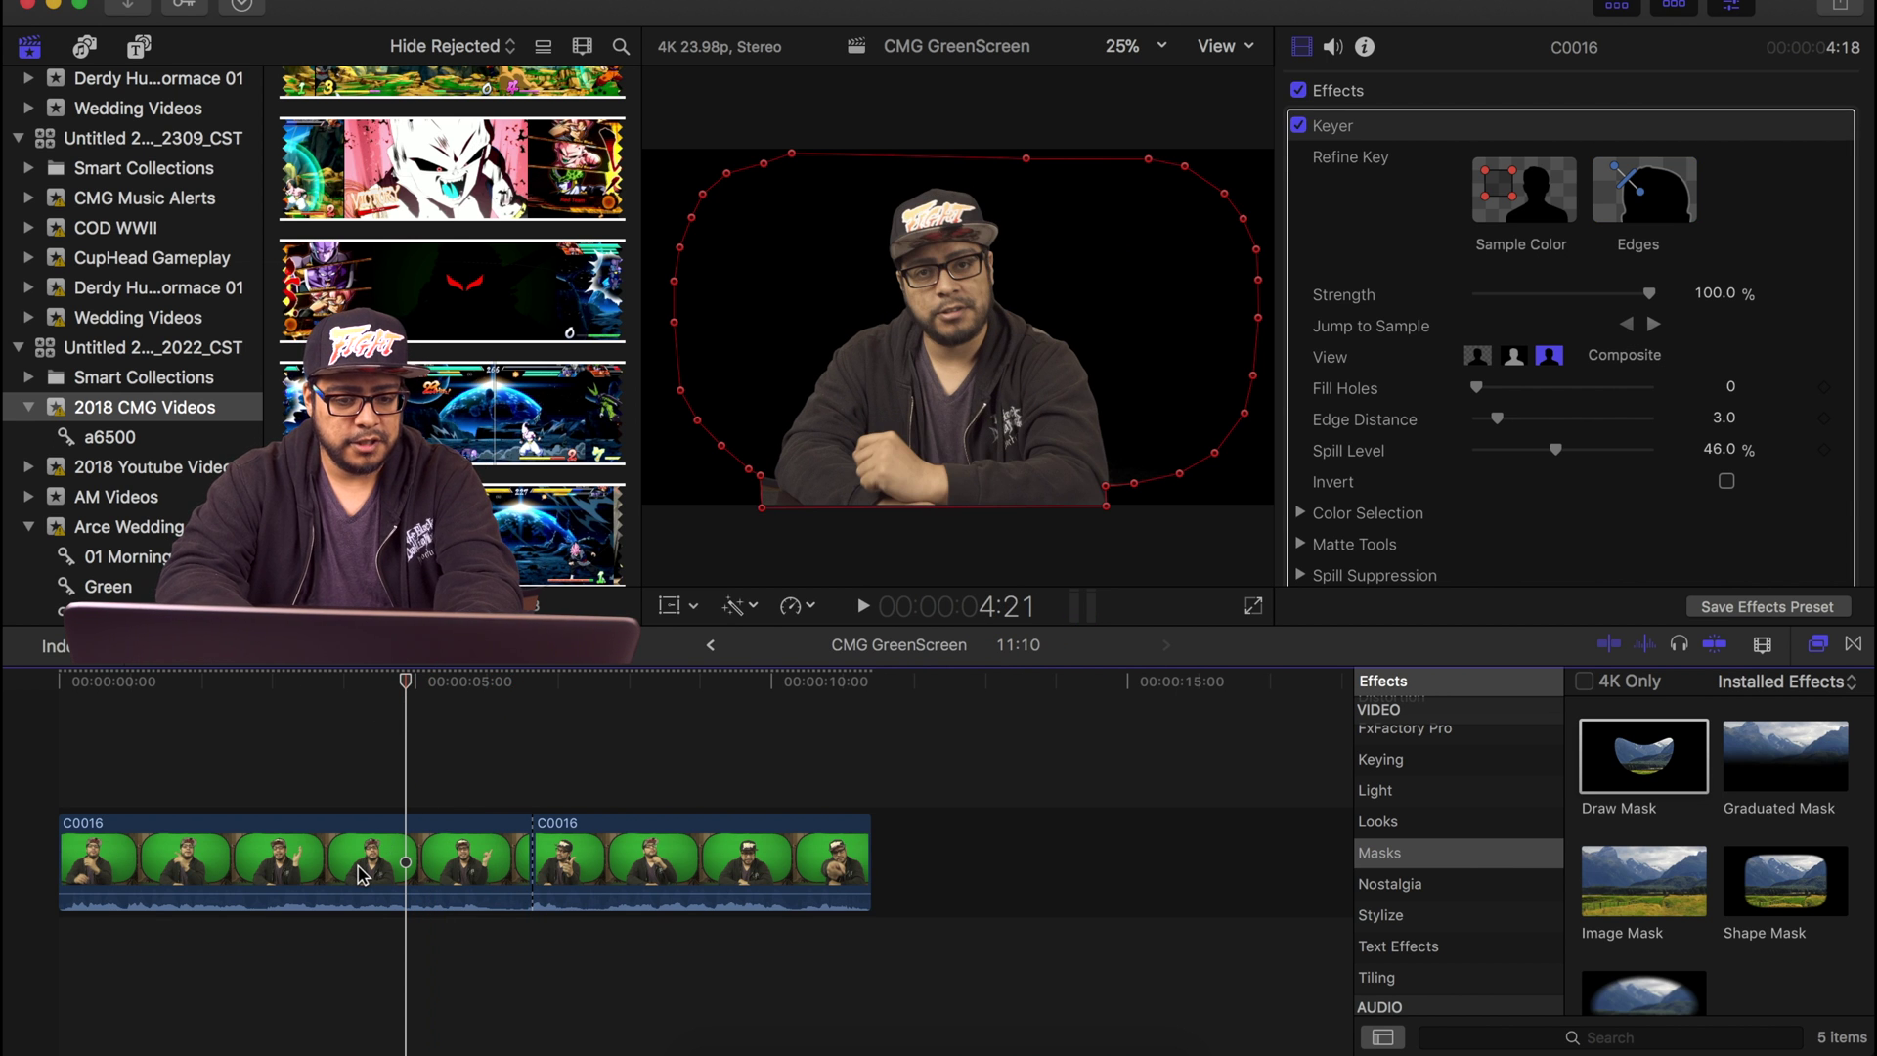
pyautogui.click(362, 873)
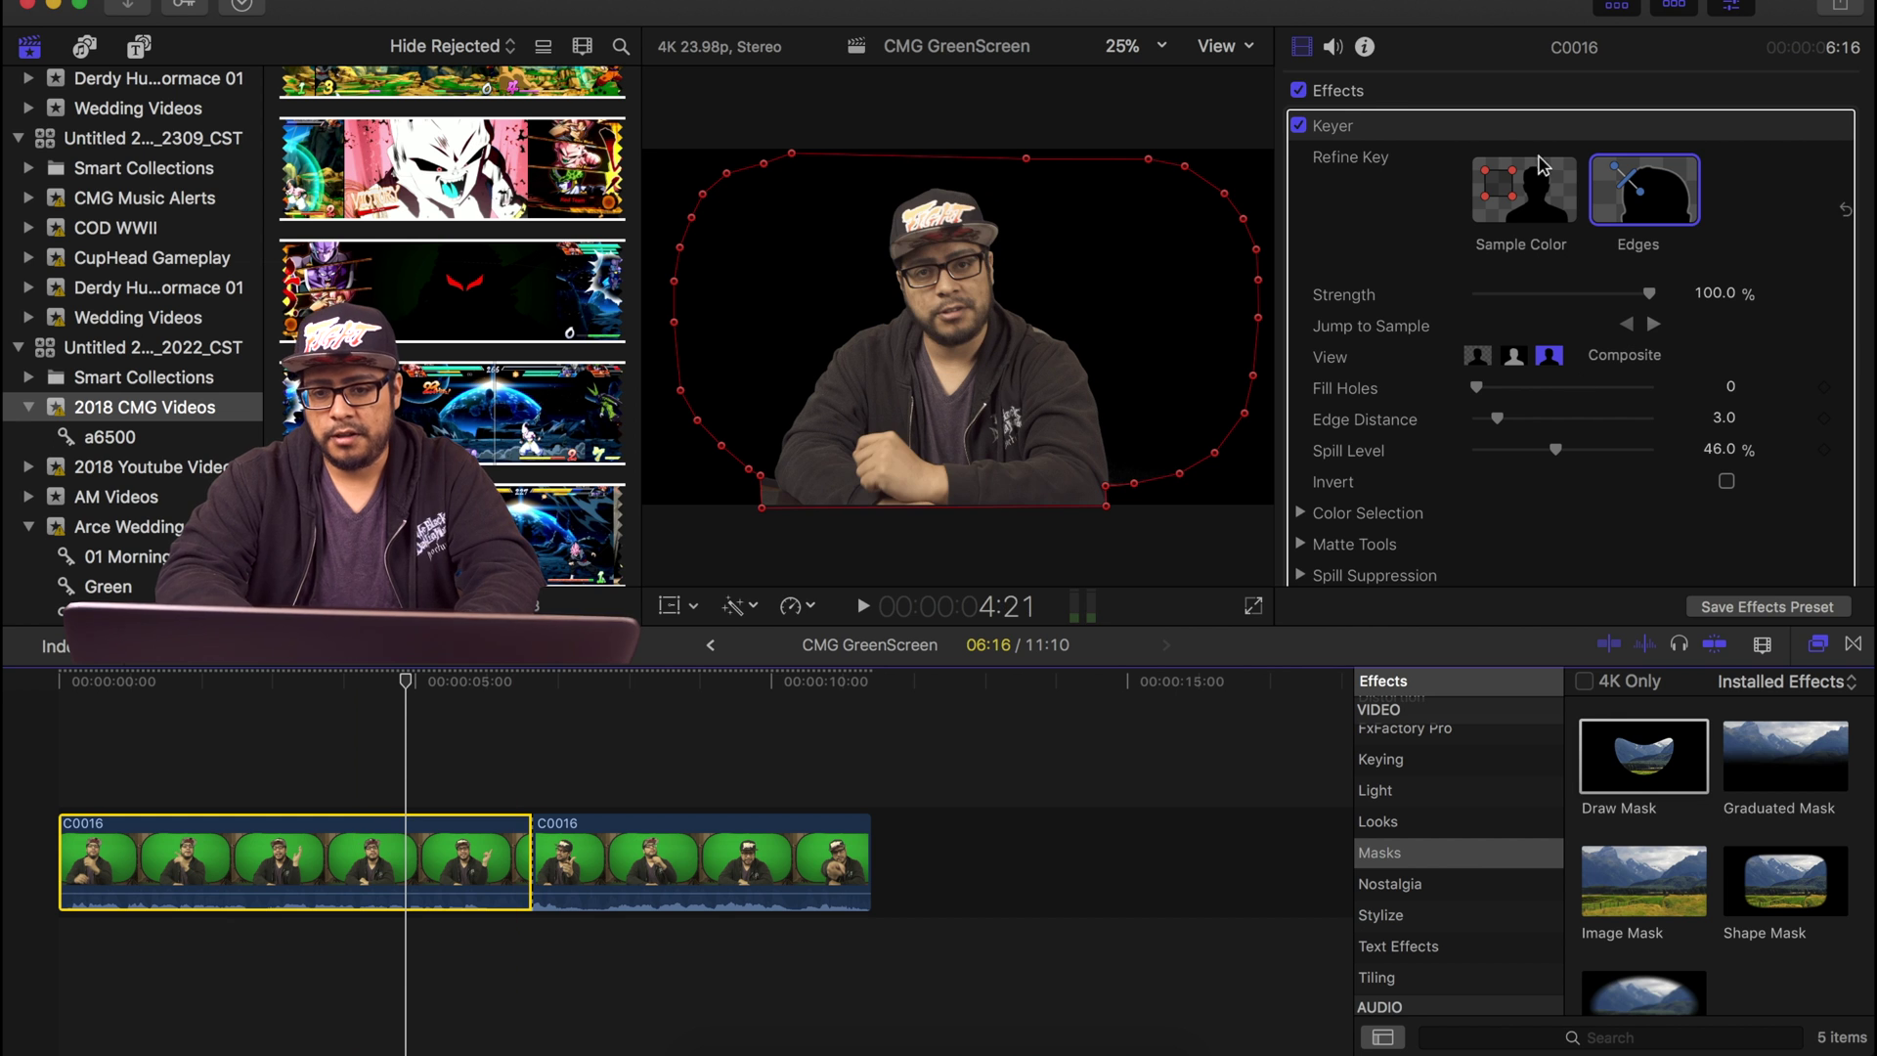
# Remove the Keyer and Draw Mask effects from the first presenter clip, and play from 4:21 across the cut.
pyautogui.click(1374, 132)
pyautogui.press('Delete')
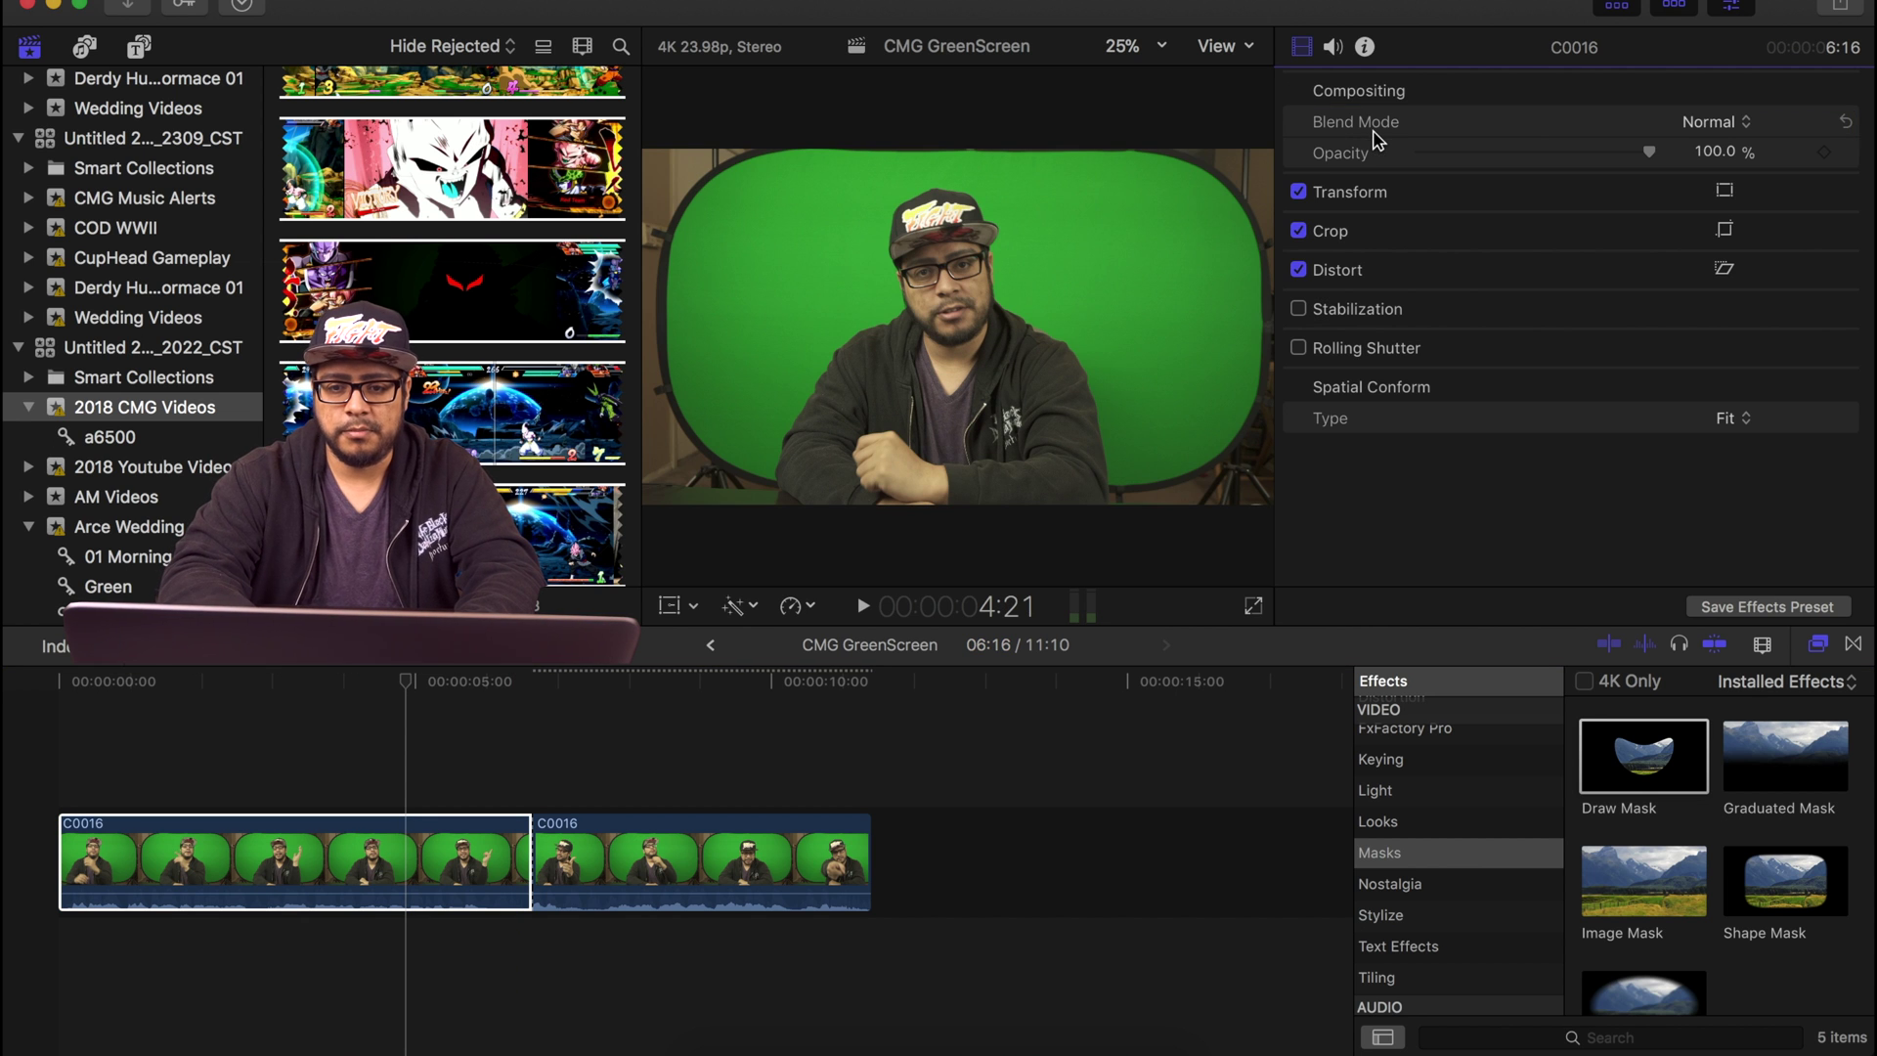
pyautogui.click(408, 684)
pyautogui.press('space')
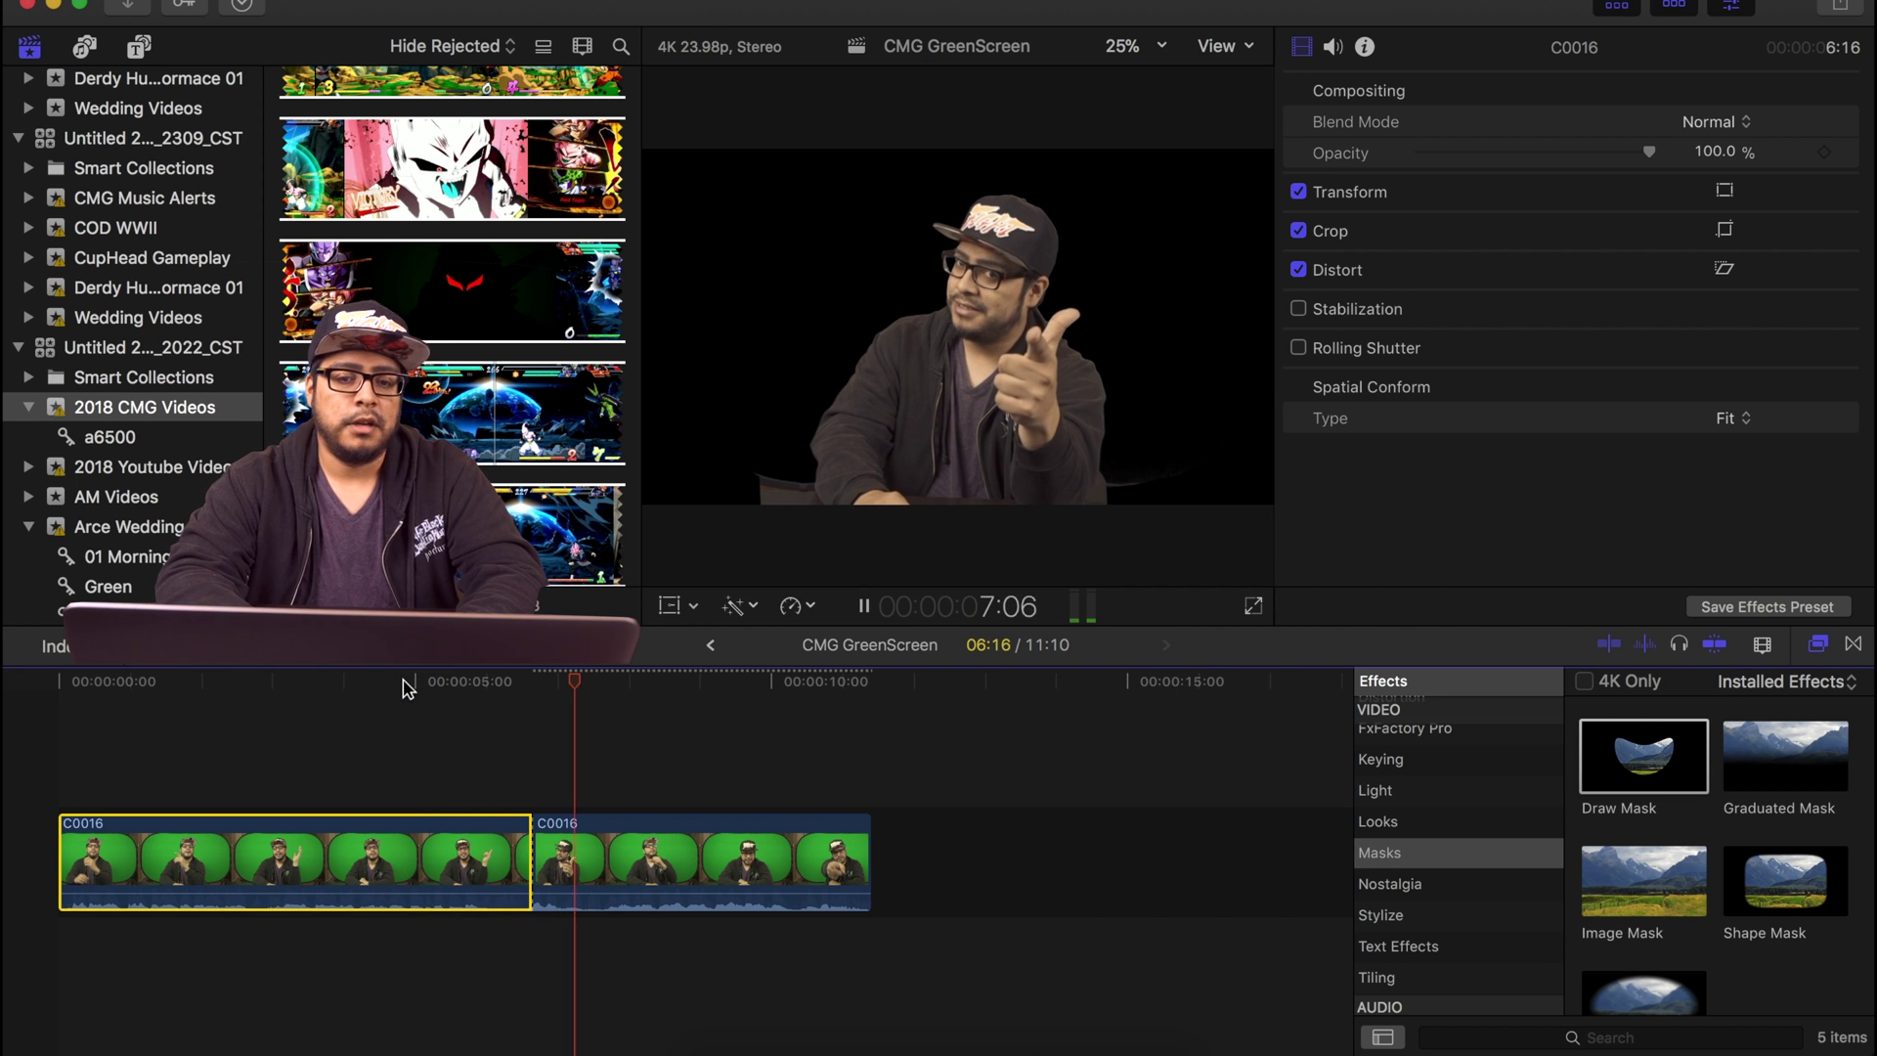
pyautogui.press('space')
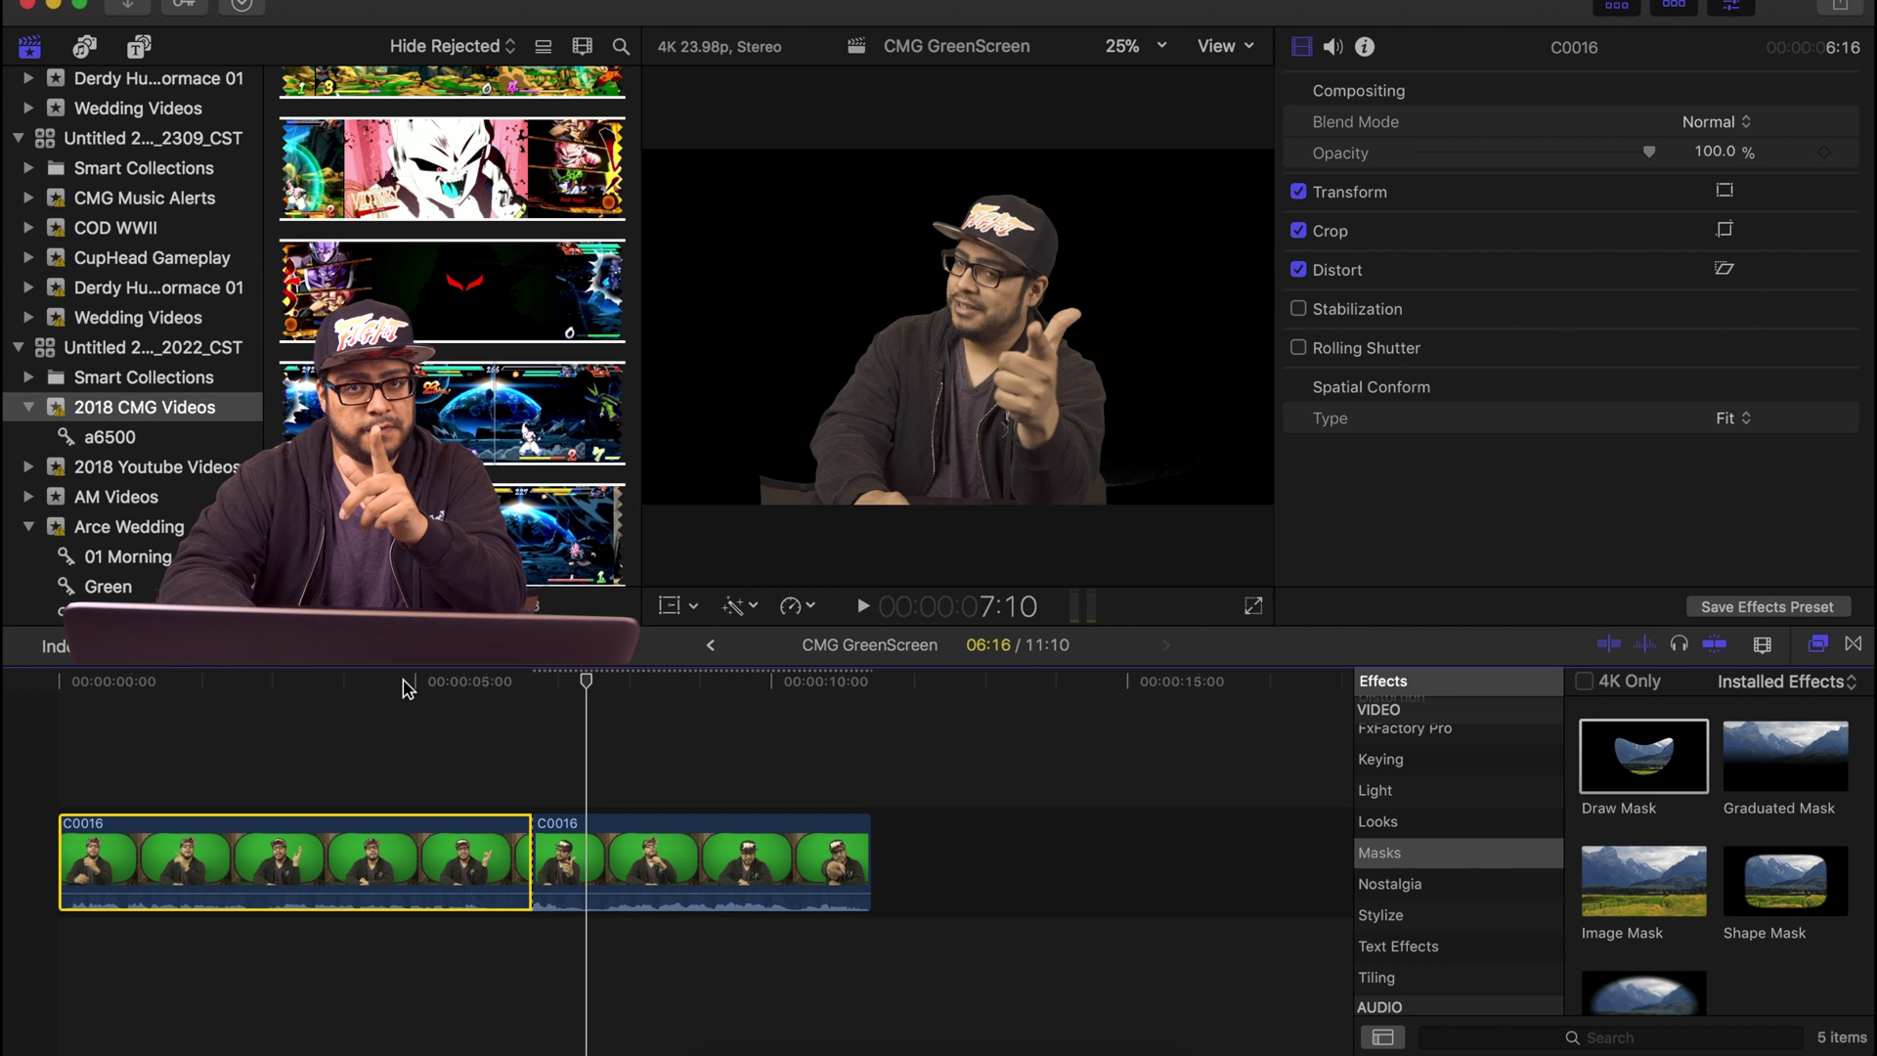
# Place the DBZ 01 gameplay clip beneath the second presenter clip, starting at the cut, and play across the cut.
pyautogui.scroll(-3, 418, 191)
pyautogui.click(419, 191)
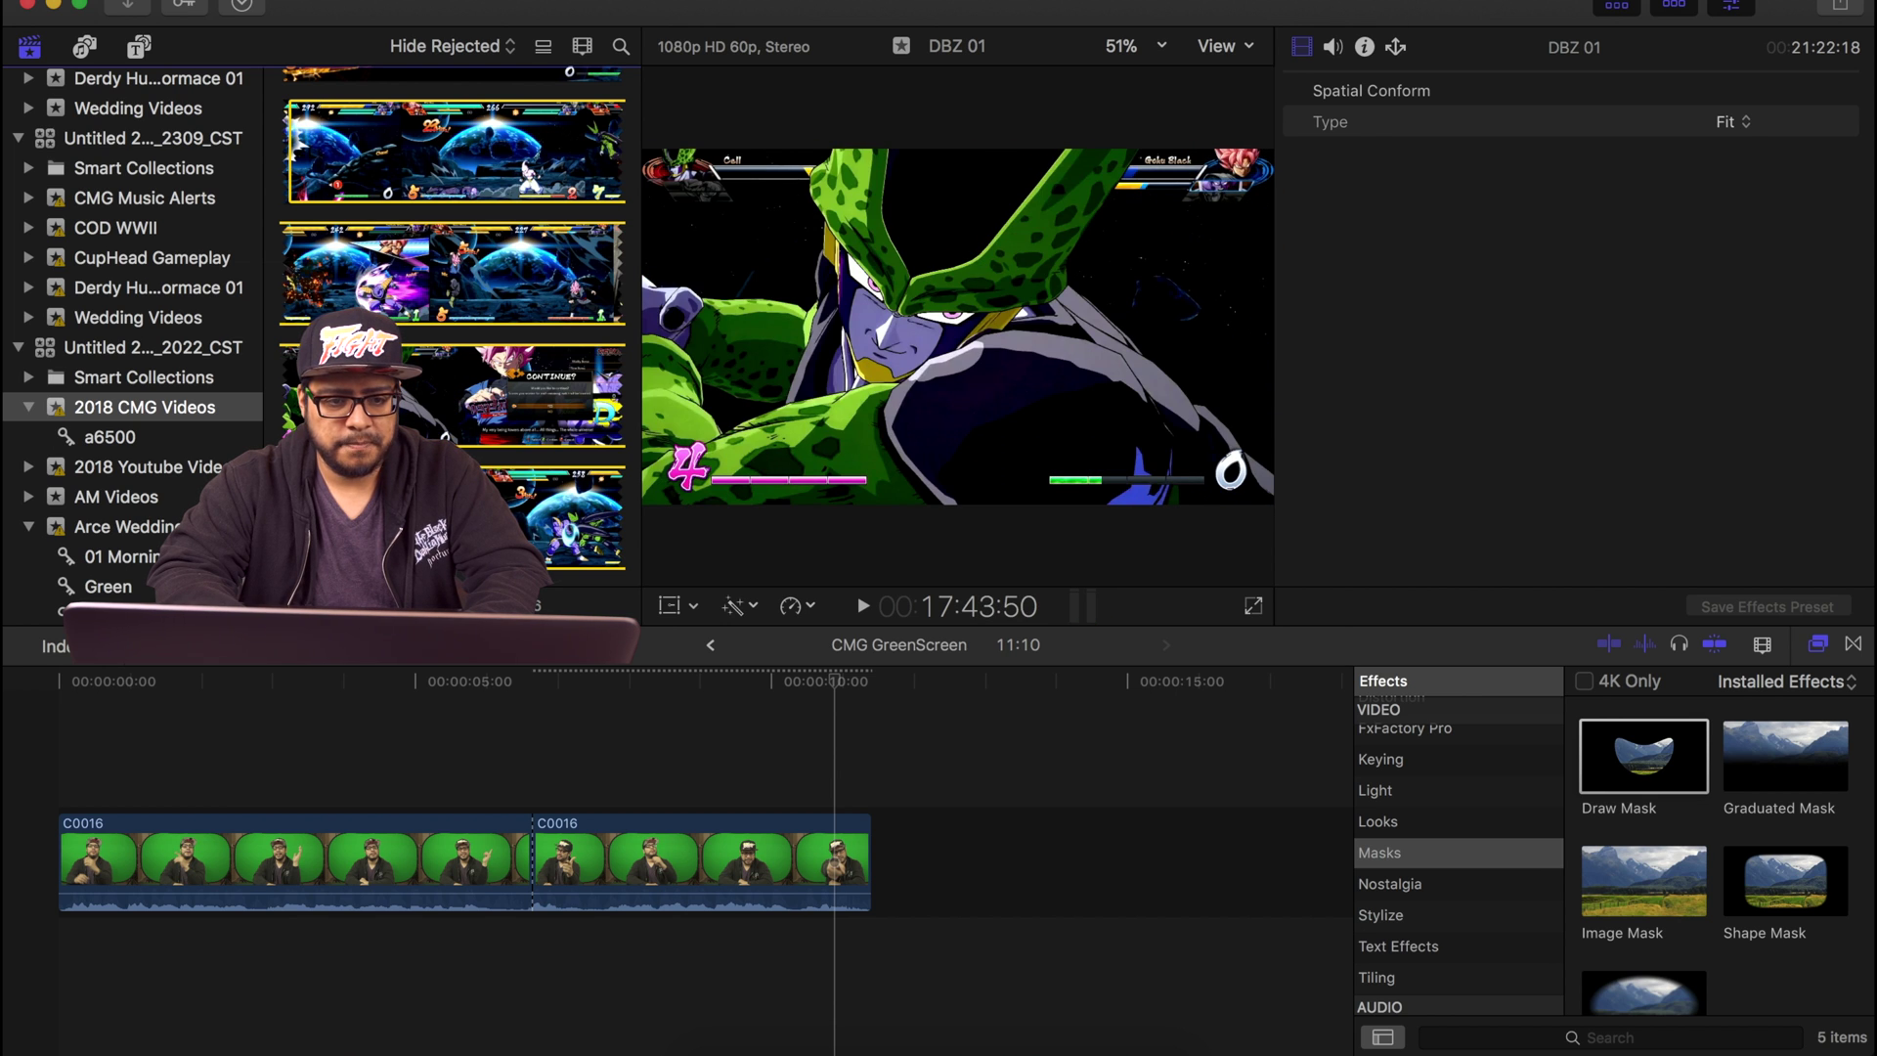
pyautogui.click(509, 393)
pyautogui.moveTo(509, 393); pyautogui.dragTo(531, 973)
pyautogui.click(505, 705)
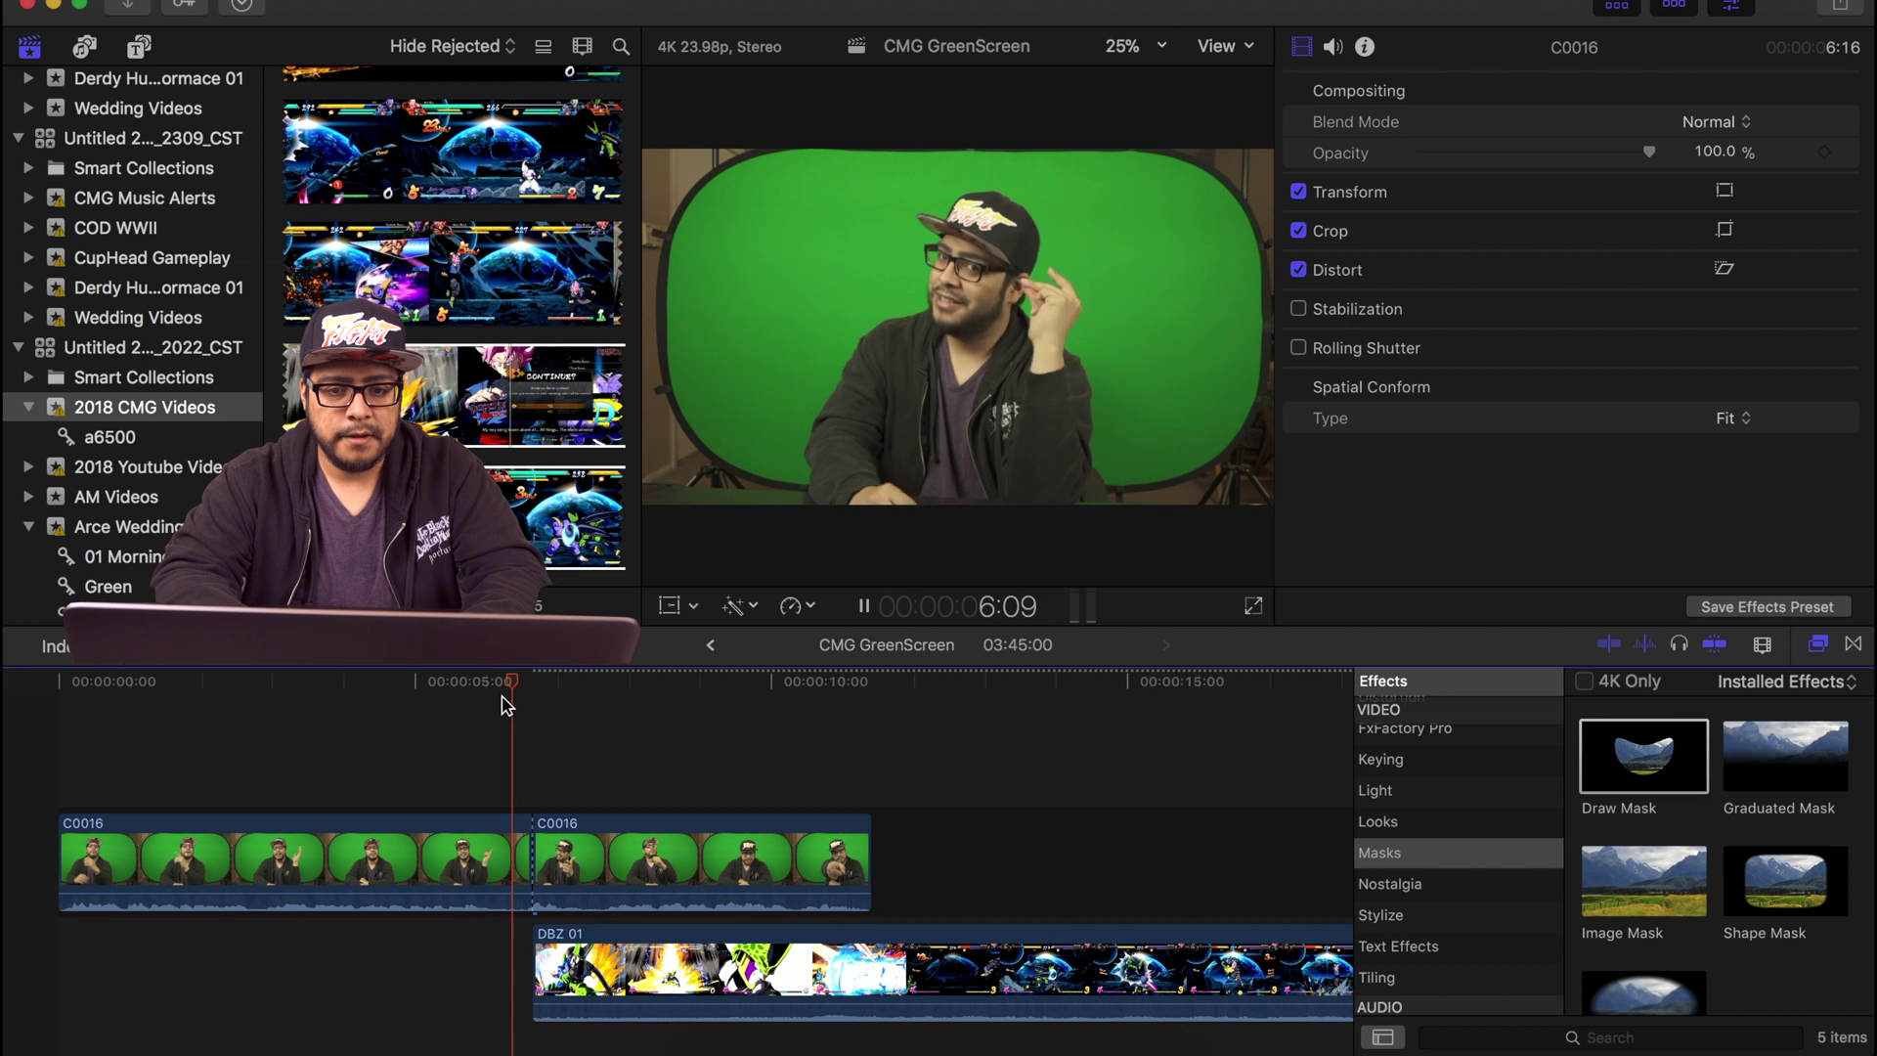
pyautogui.press('space')
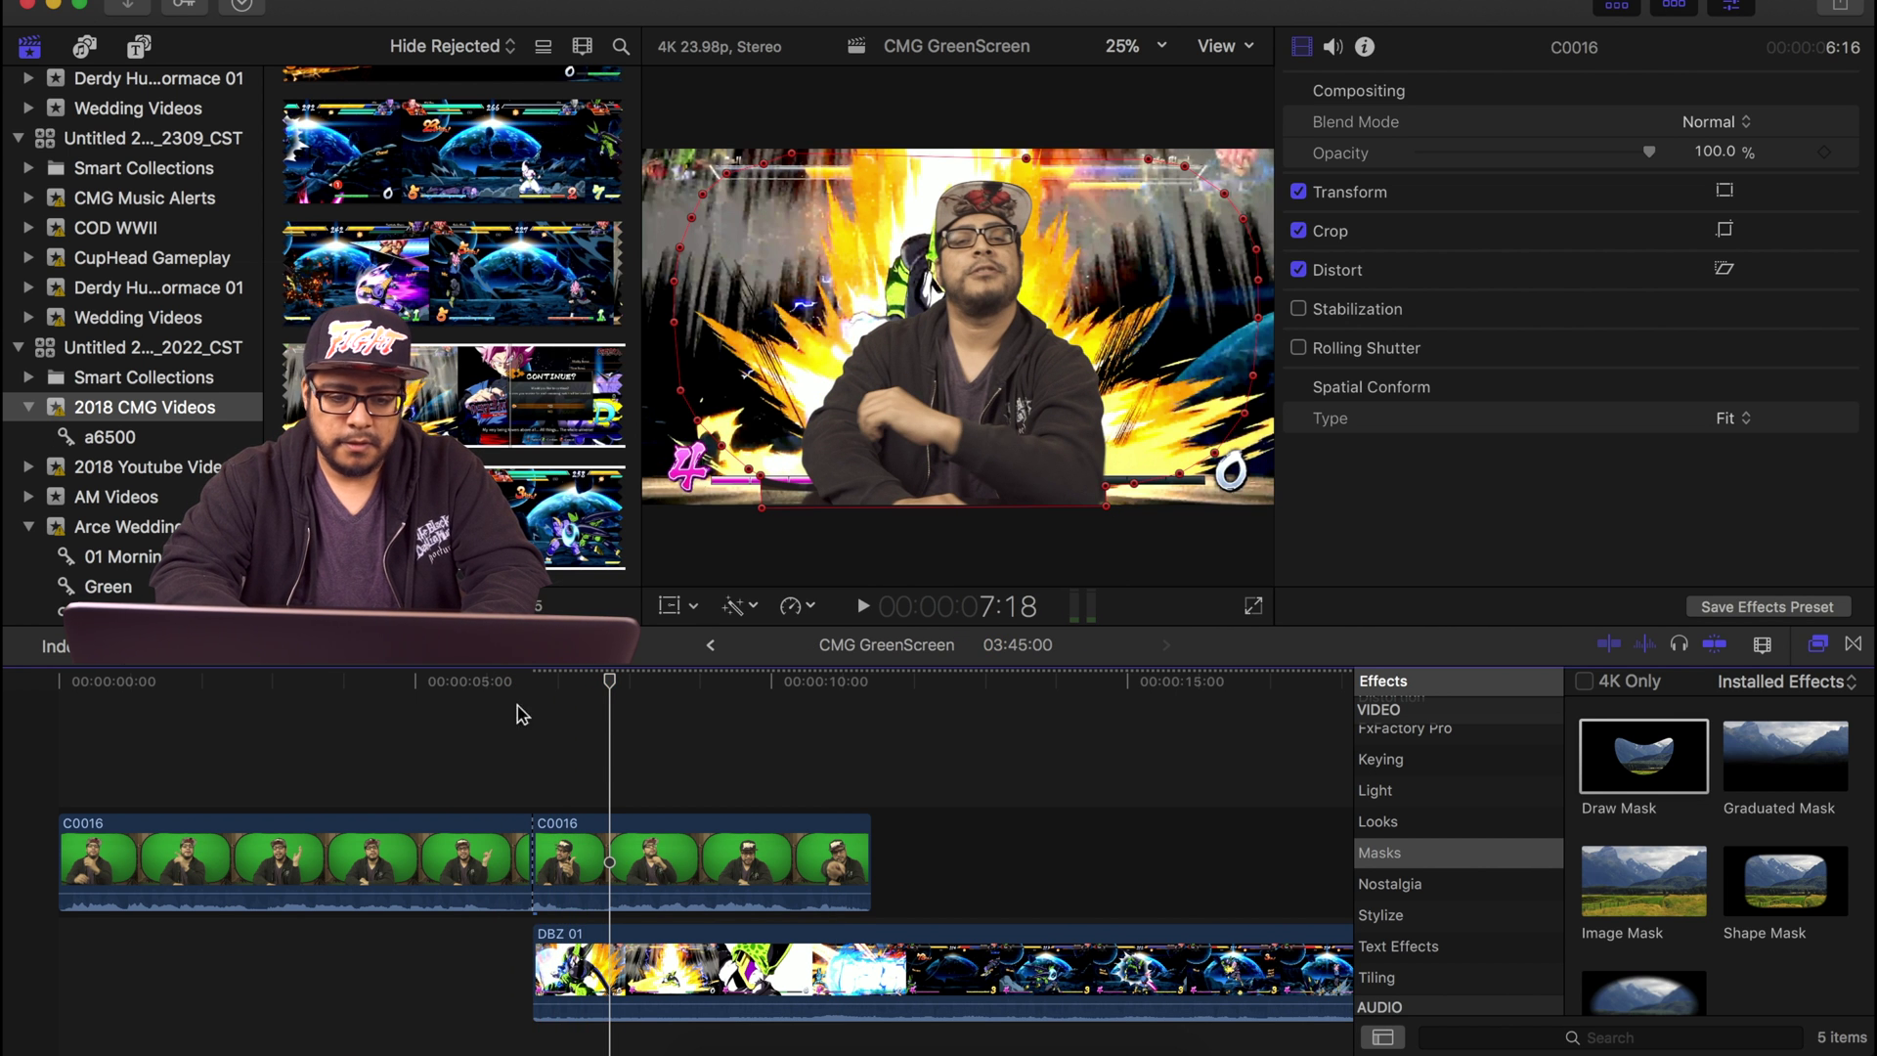
# Trim the start of the DBZ 01 clip while keeping it aligned with the cut, and play from 5:10 to check it.
pyautogui.moveTo(533, 962); pyautogui.dragTo(553, 965)
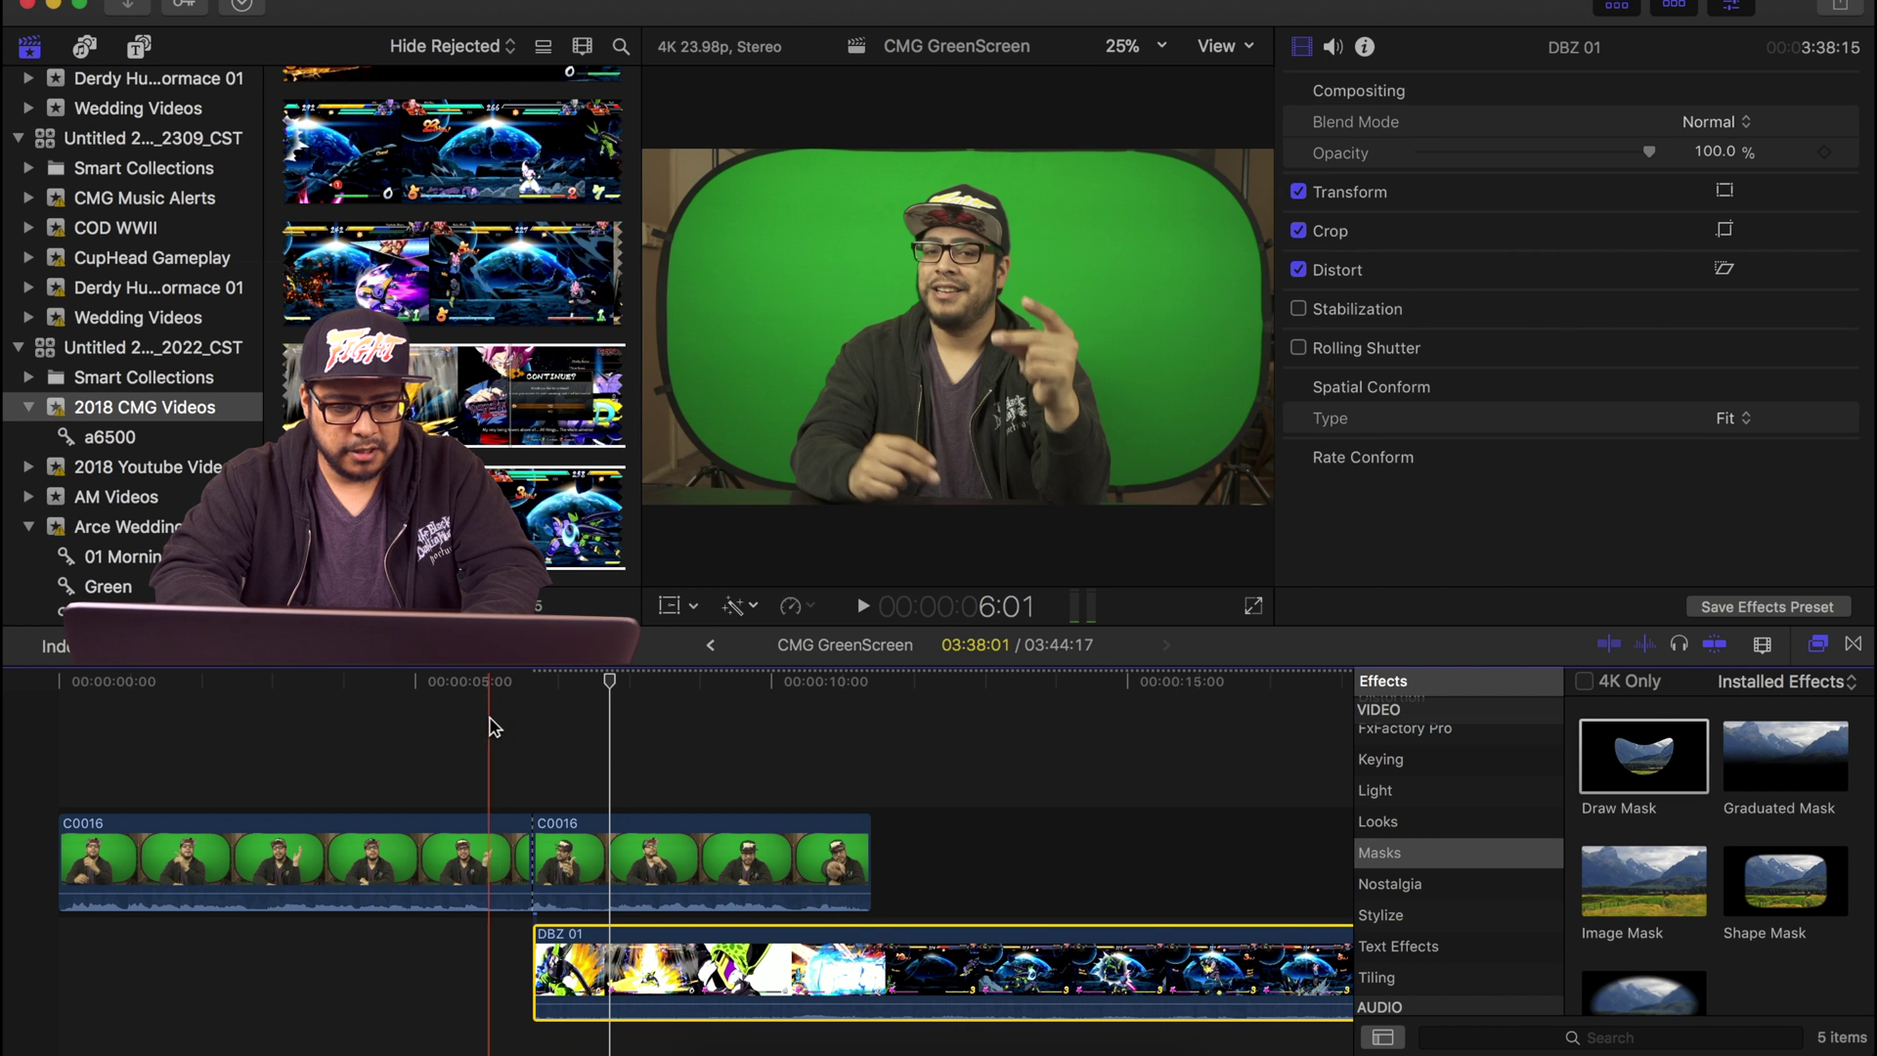
pyautogui.click(480, 706)
pyautogui.moveTo(739, 982); pyautogui.dragTo(733, 981)
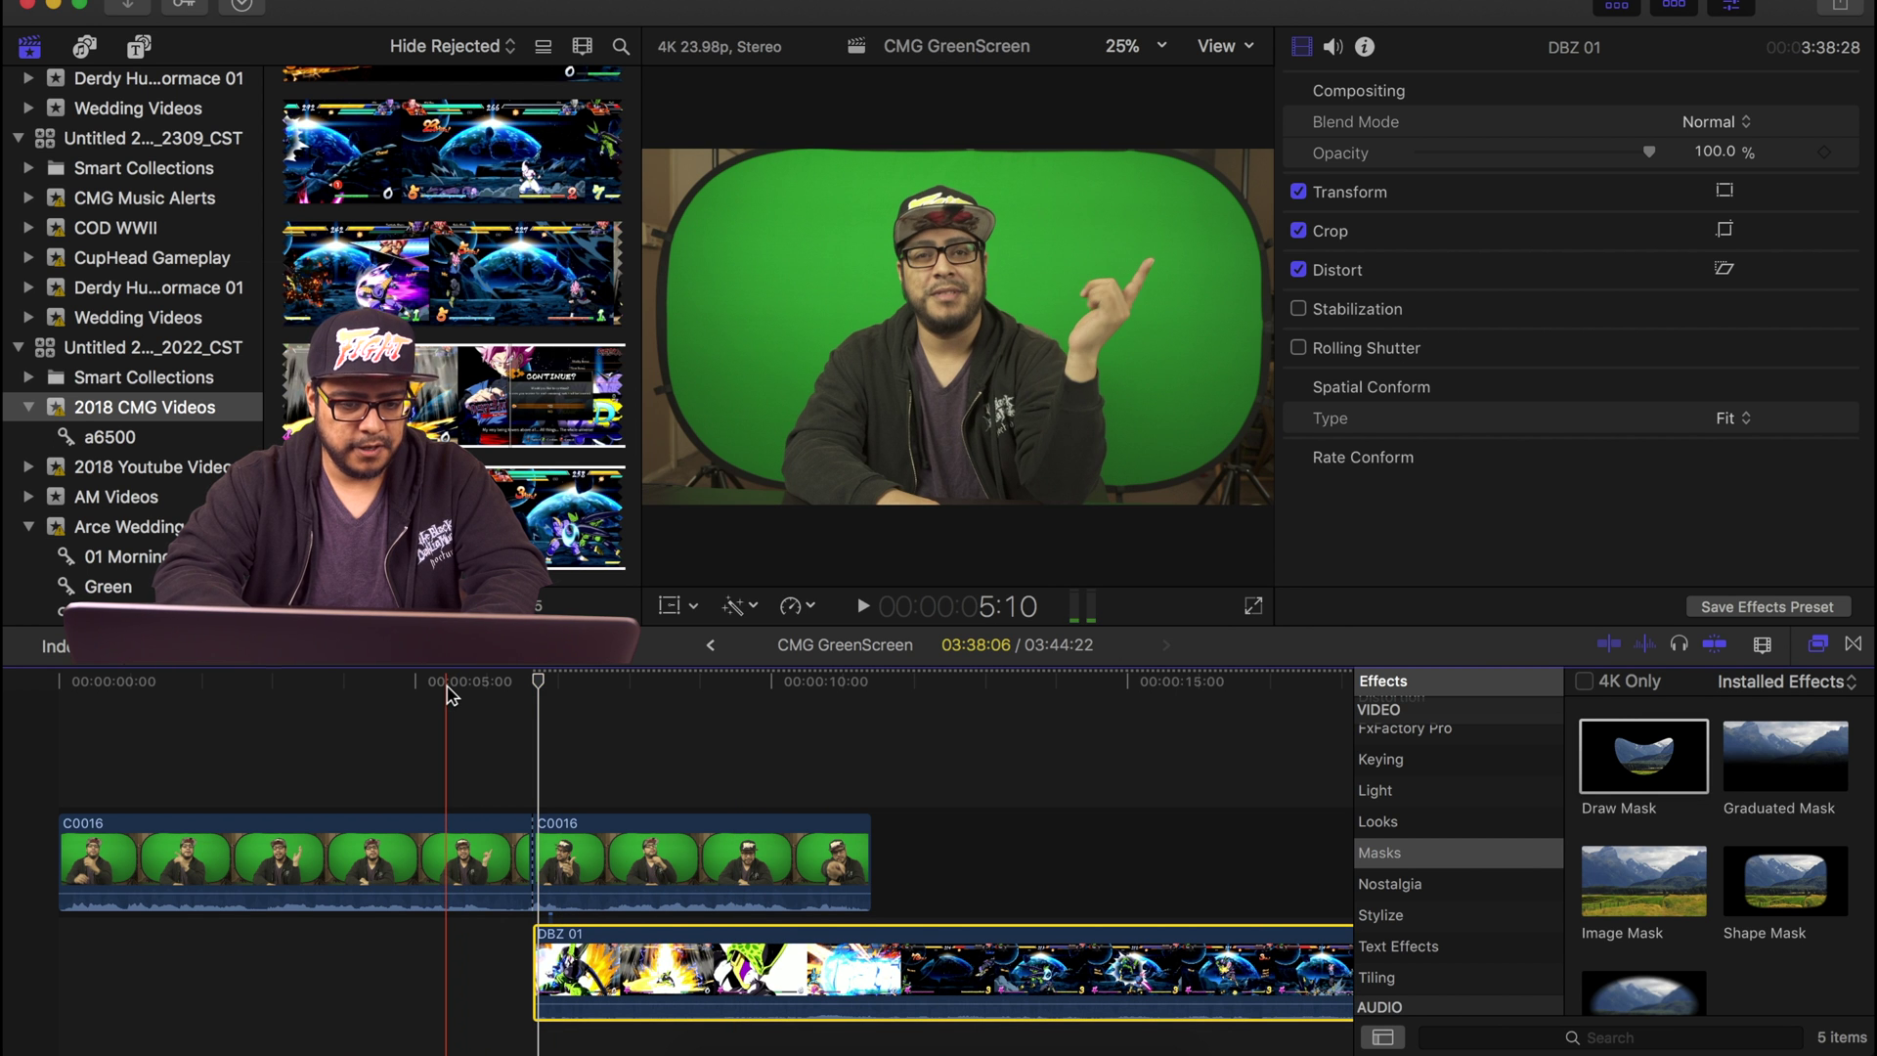
pyautogui.click(447, 689)
pyautogui.press('space')
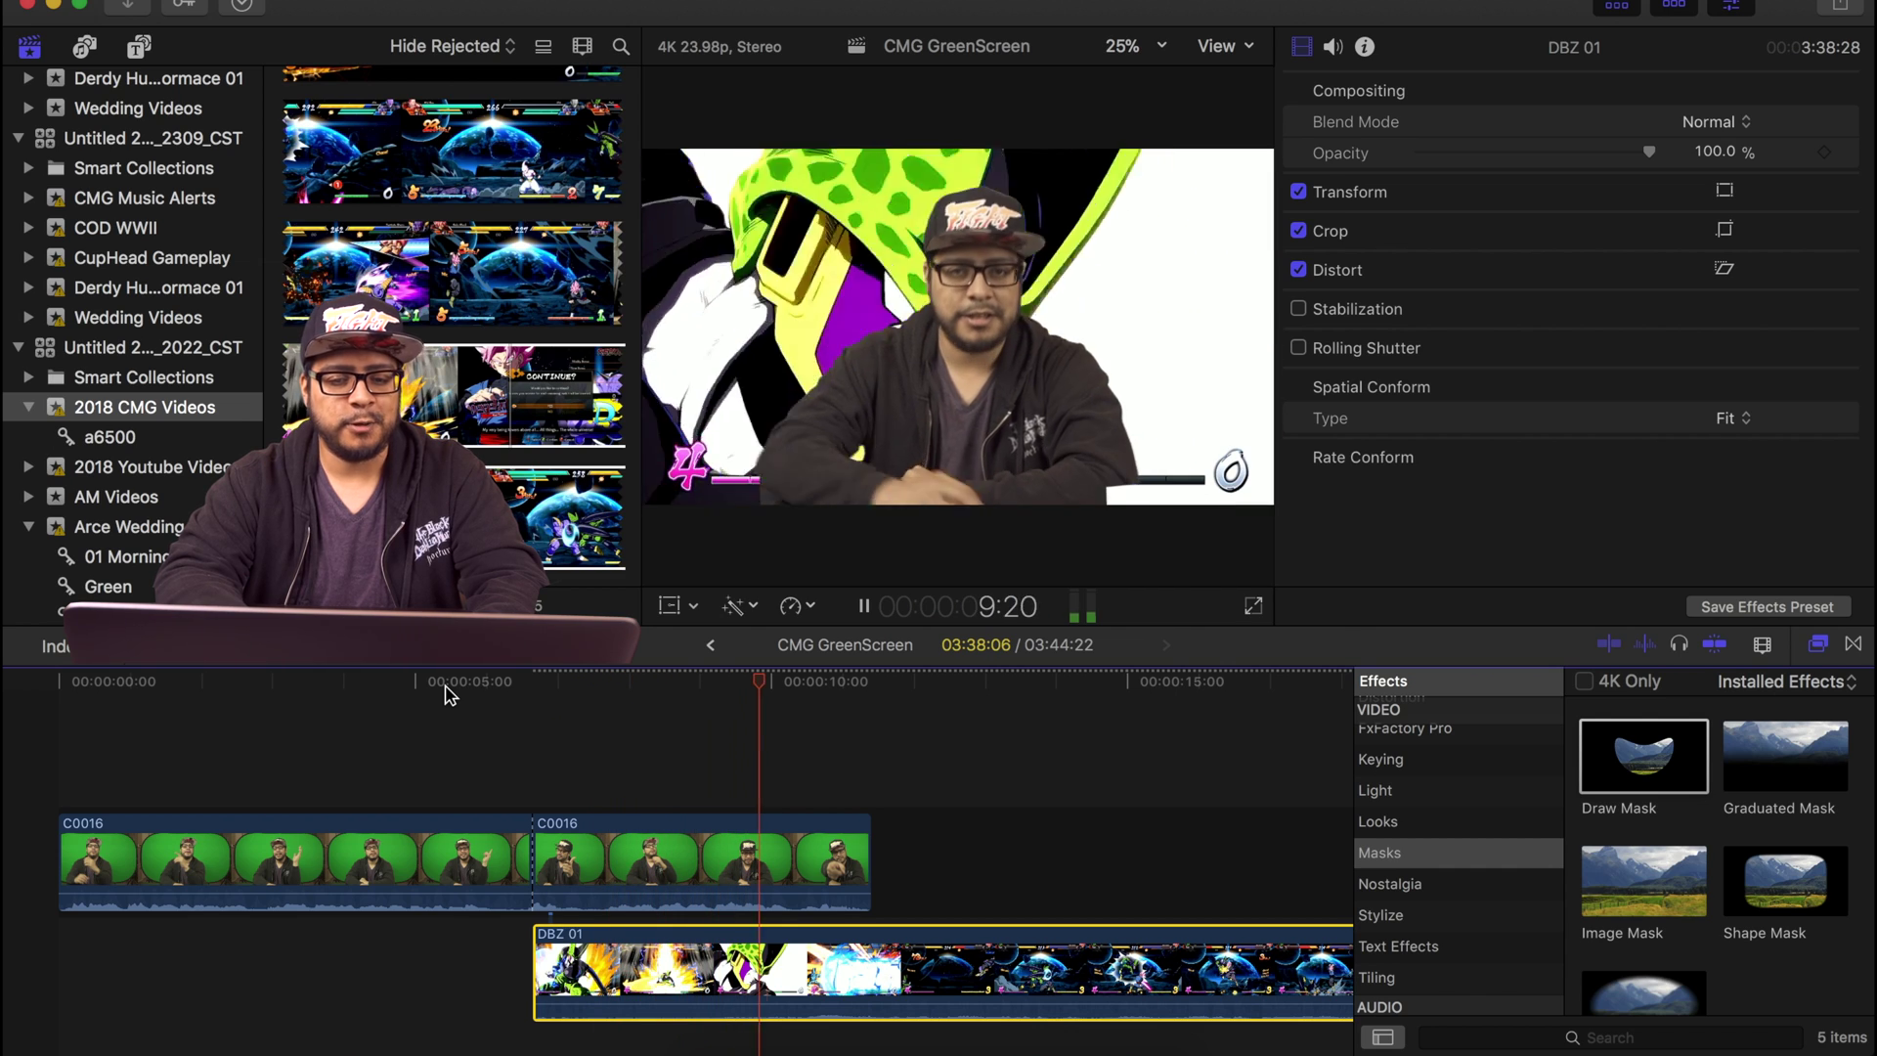
pyautogui.press('space')
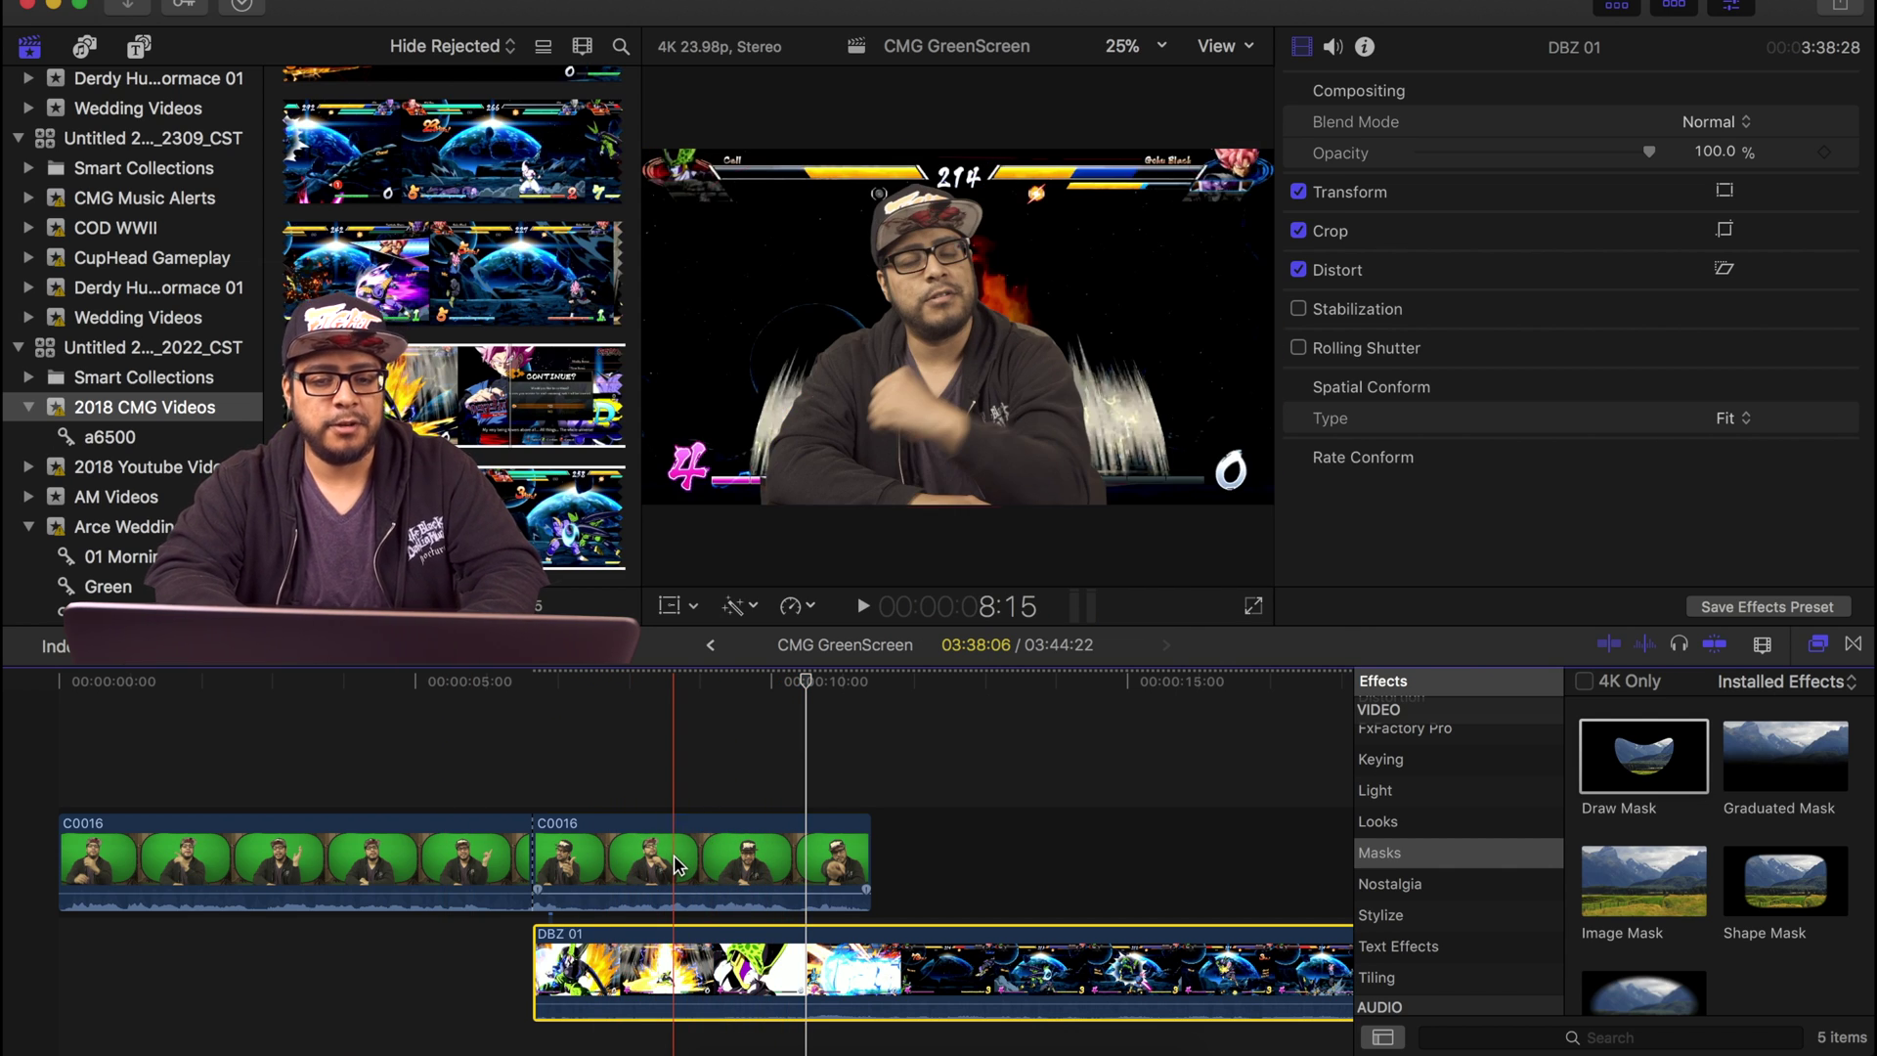
# Transform the second presenter clip, scaling it down and moving it into the frame's lower-left corner over the gameplay, and scrub through the result.
pyautogui.click(678, 865)
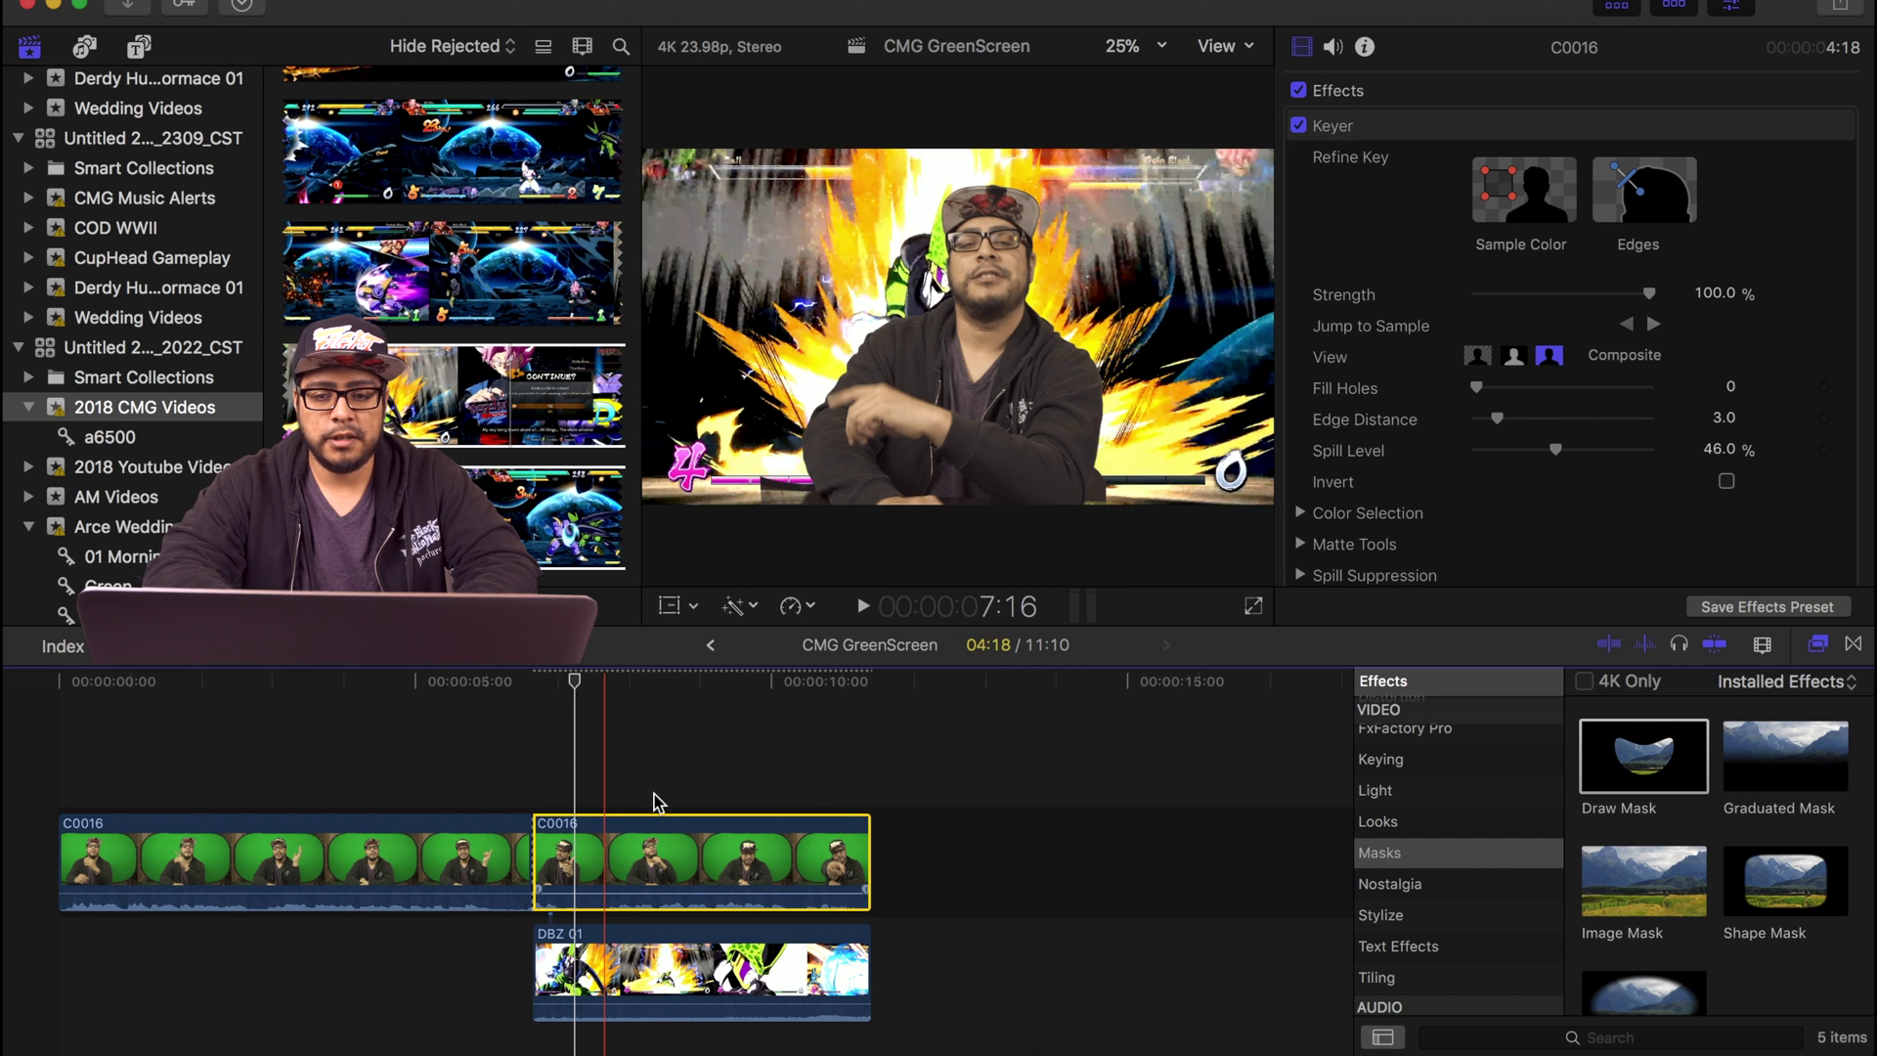
pyautogui.click(1303, 47)
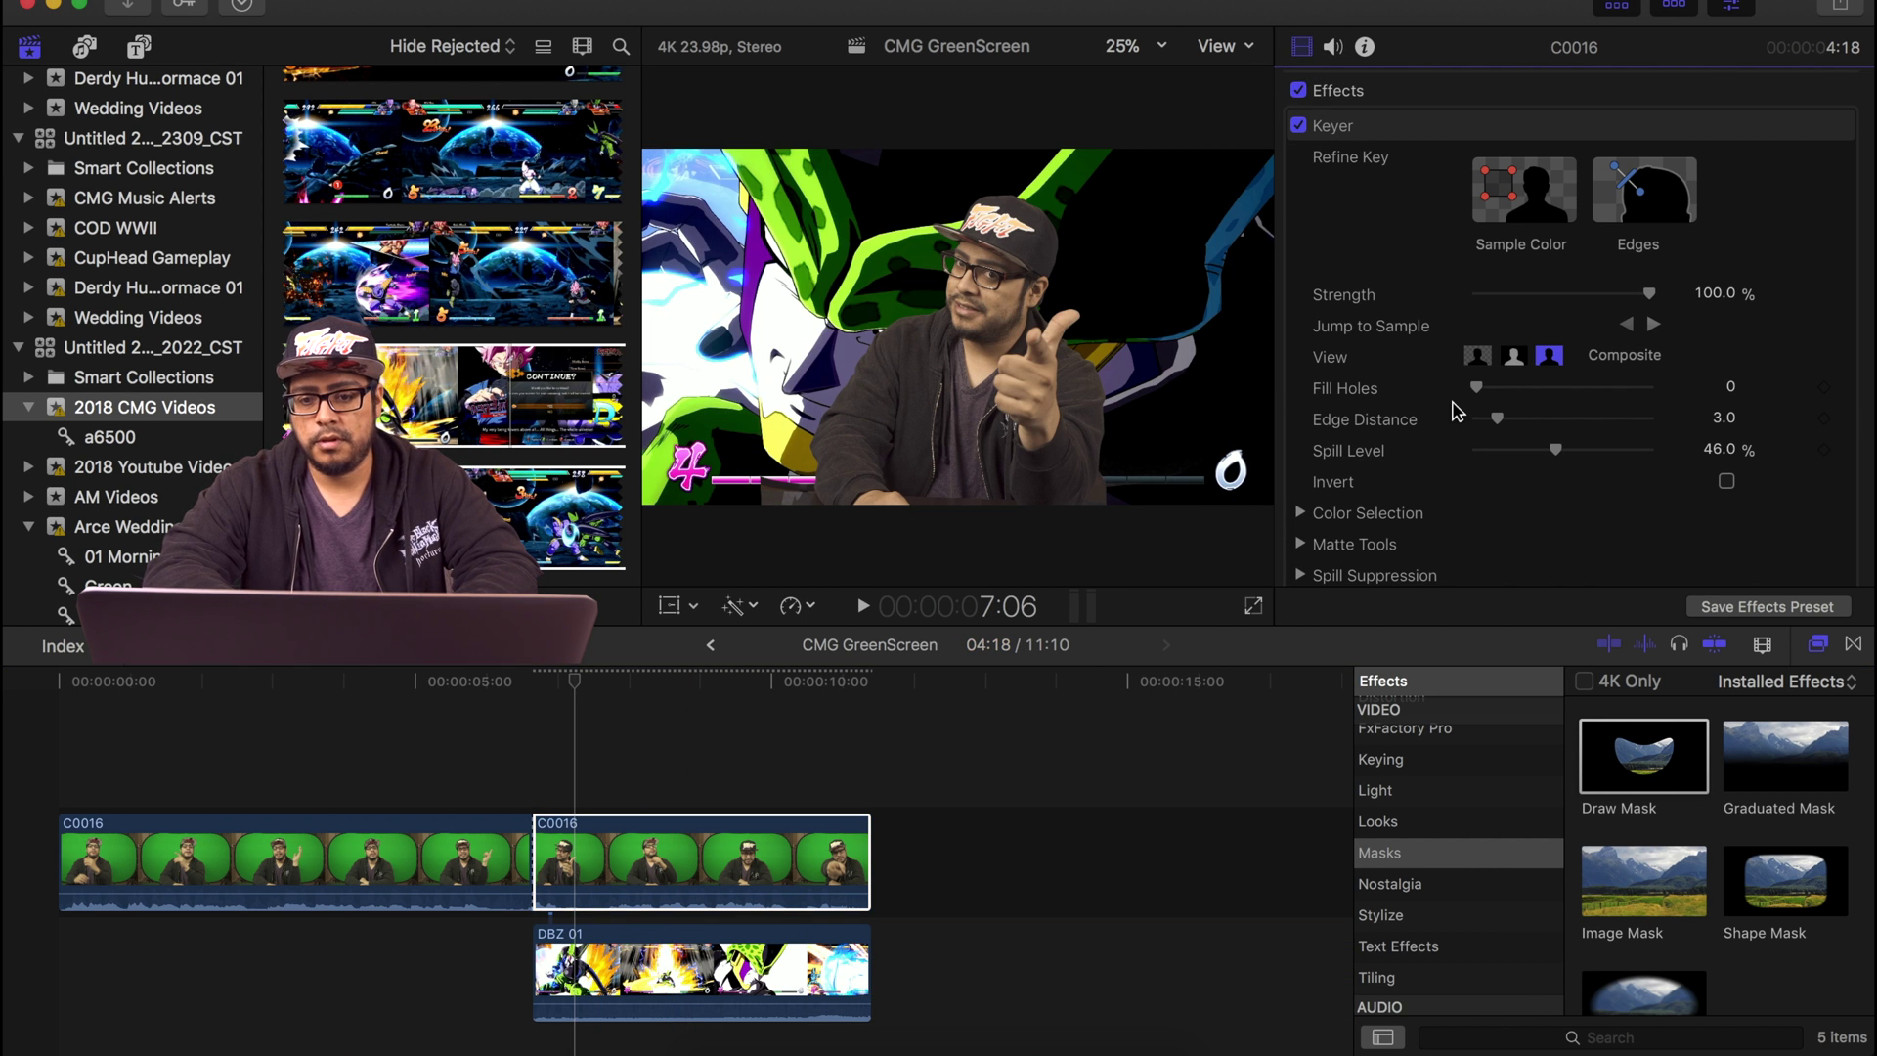
pyautogui.scroll(-10, 1457, 410)
pyautogui.scroll(4, 1457, 411)
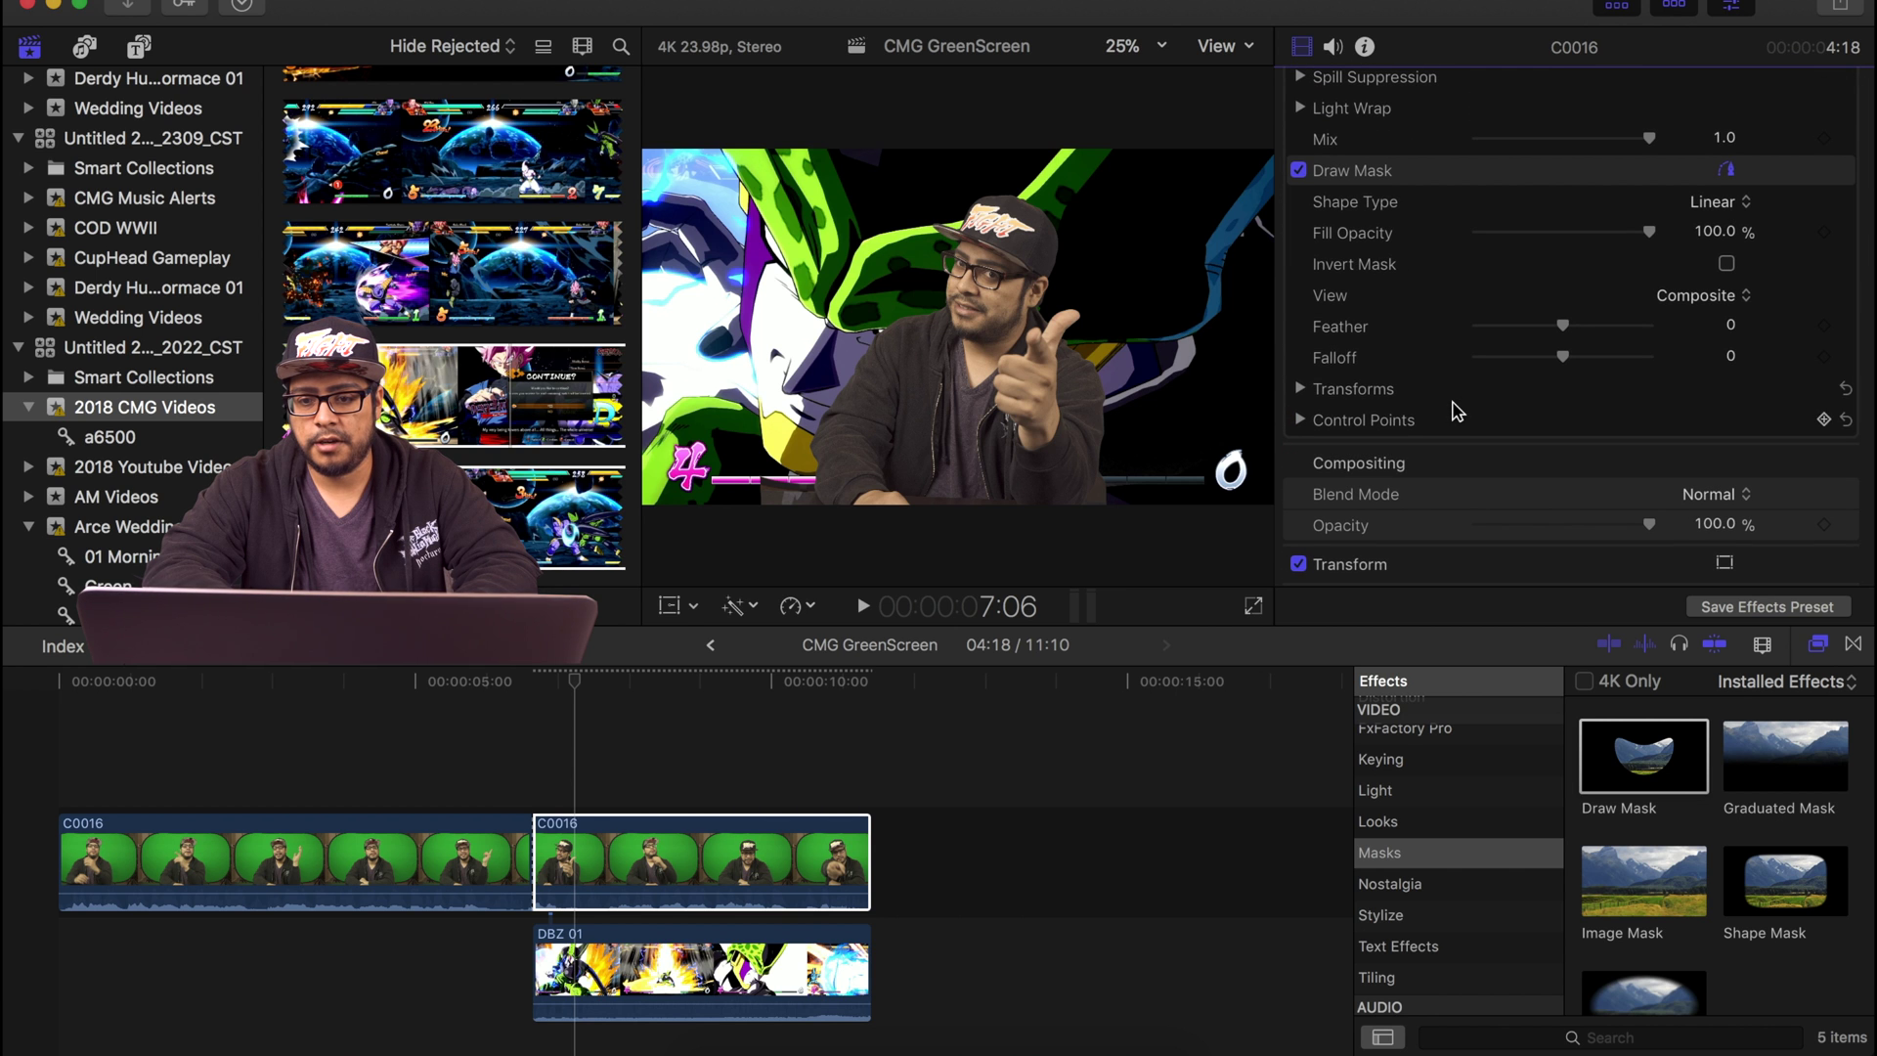
pyautogui.scroll(-5, 1476, 199)
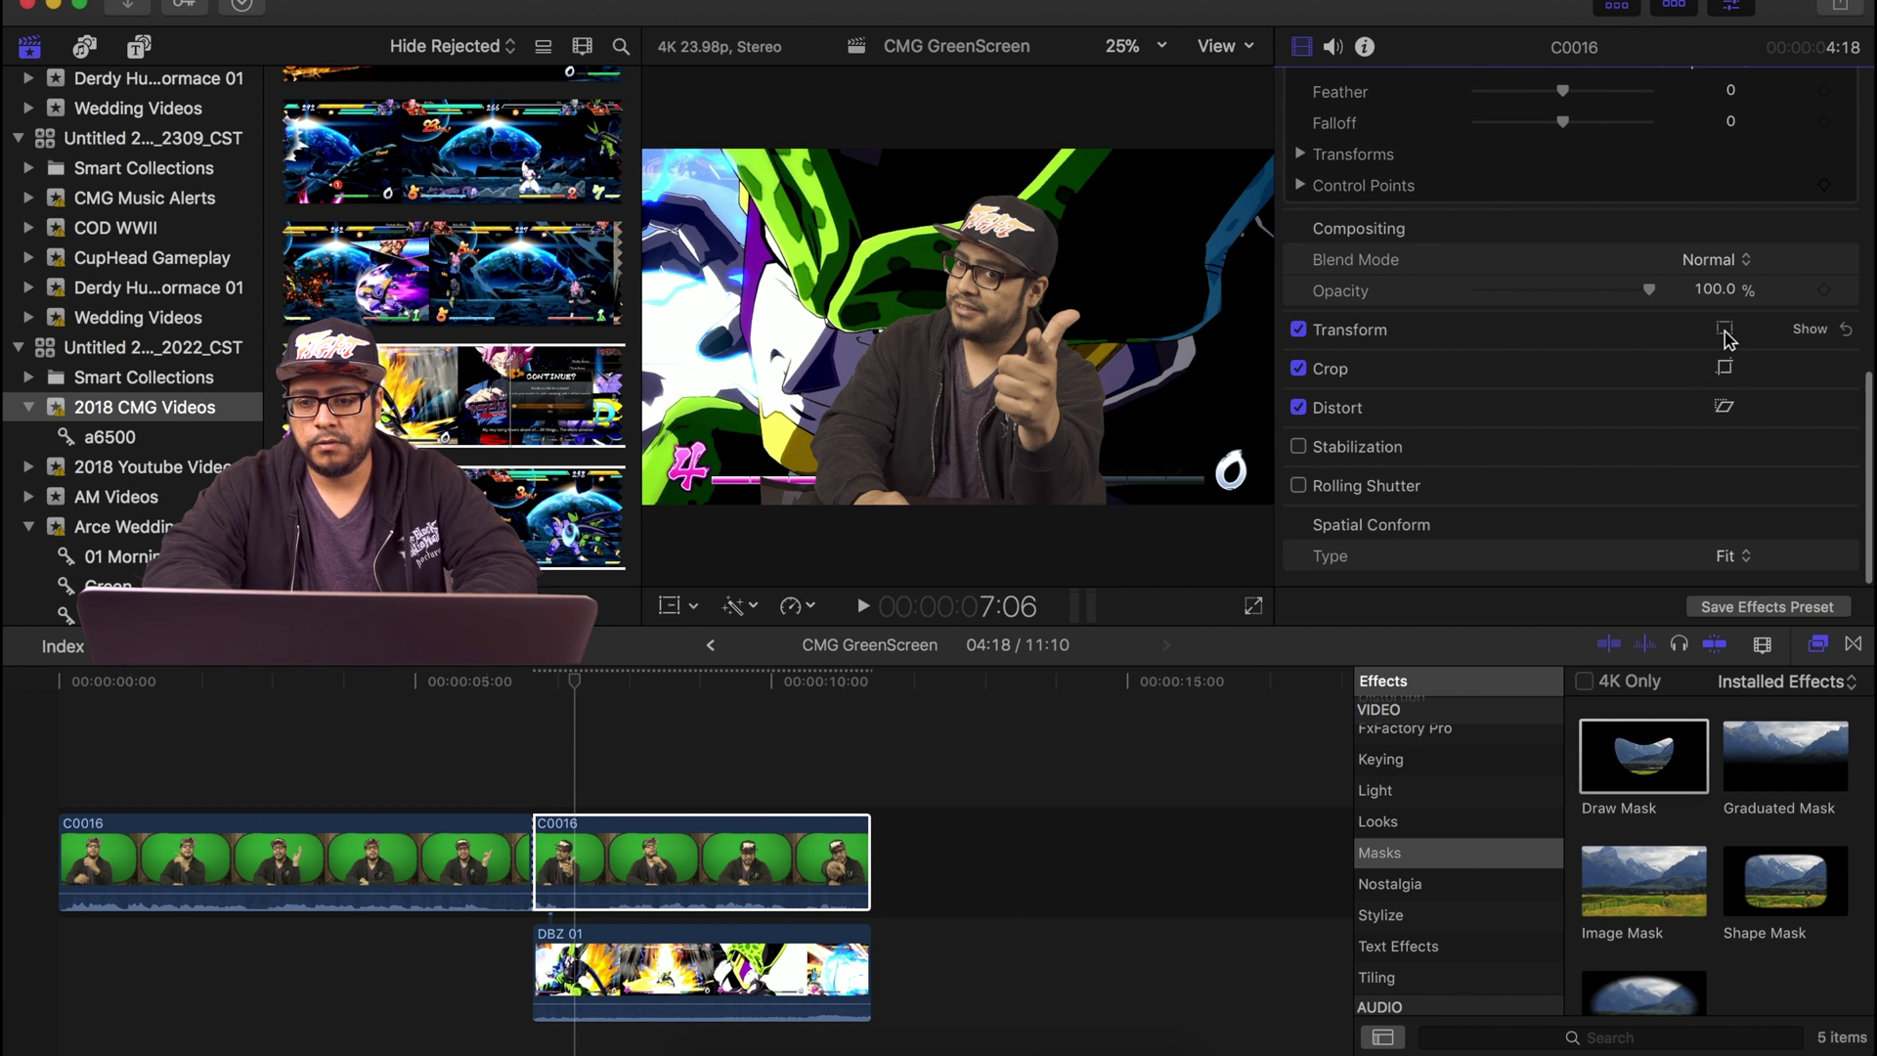
pyautogui.click(1724, 331)
pyautogui.moveTo(1114, 282); pyautogui.dragTo(1044, 293)
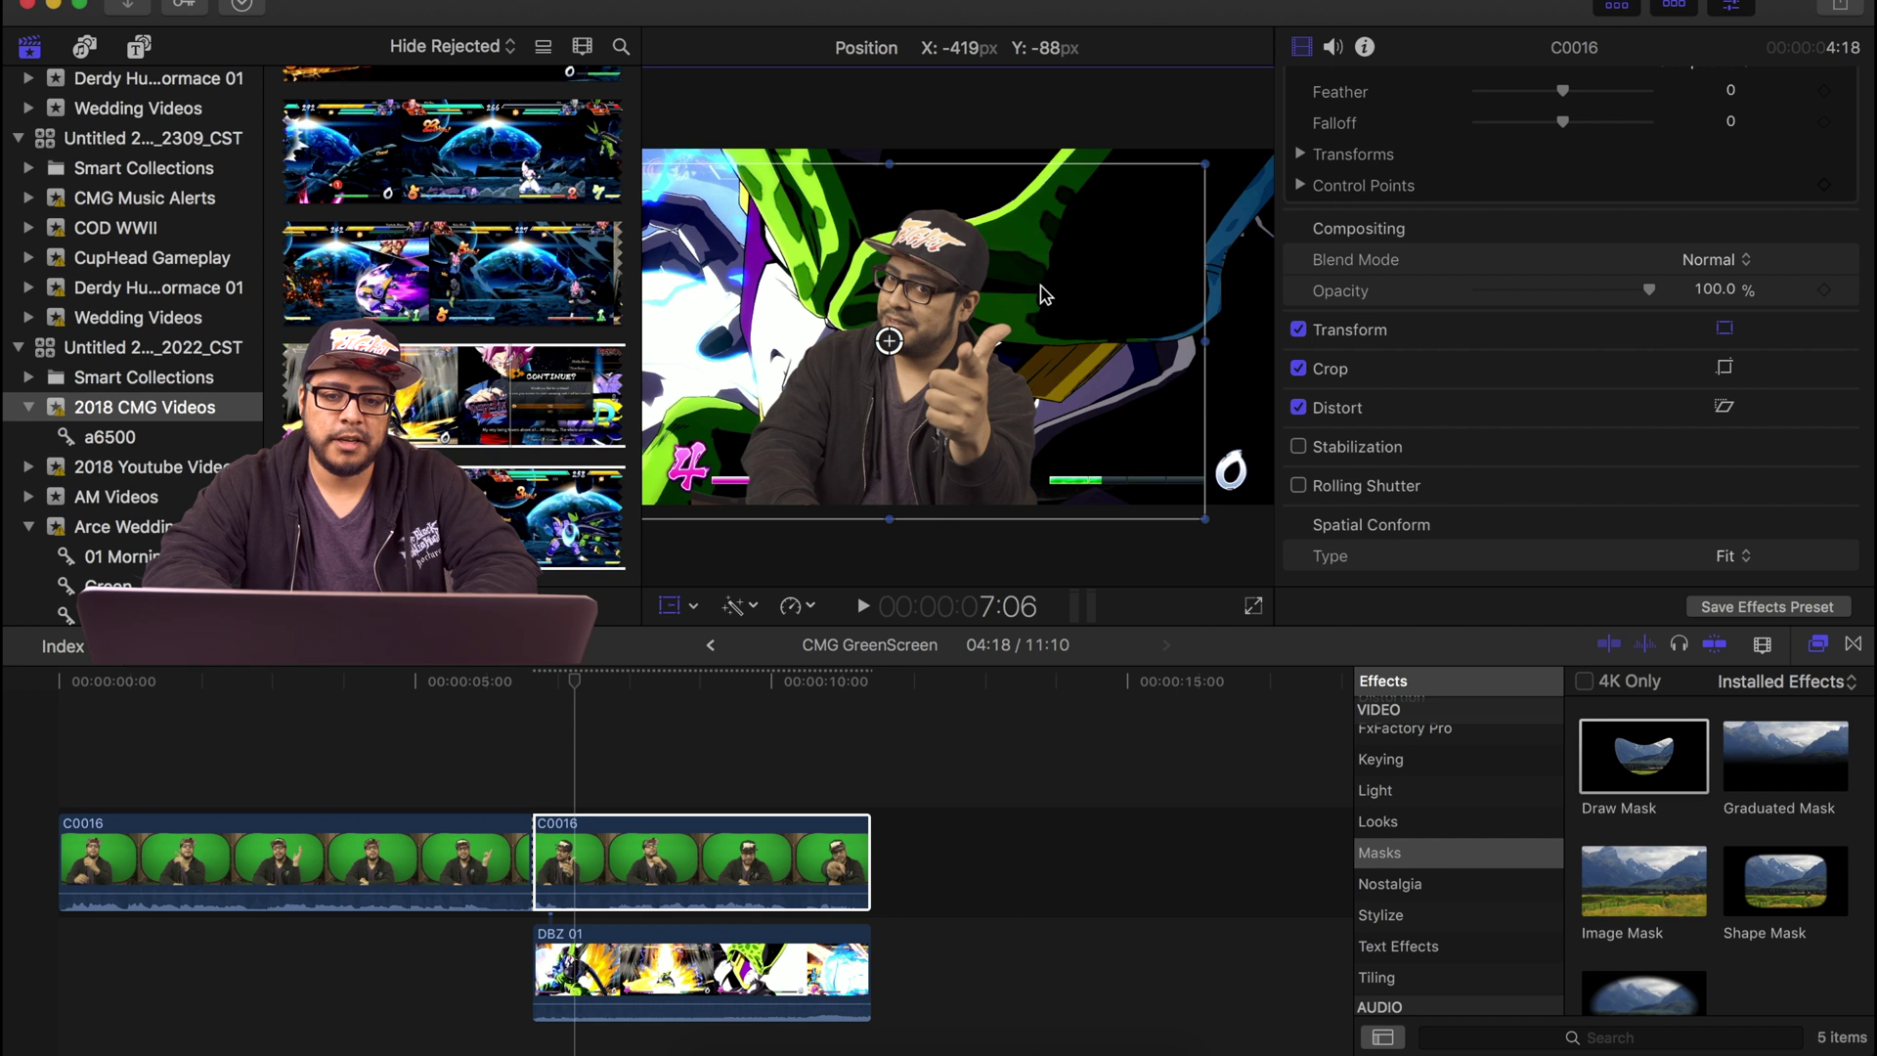
pyautogui.moveTo(1205, 174); pyautogui.dragTo(840, 367)
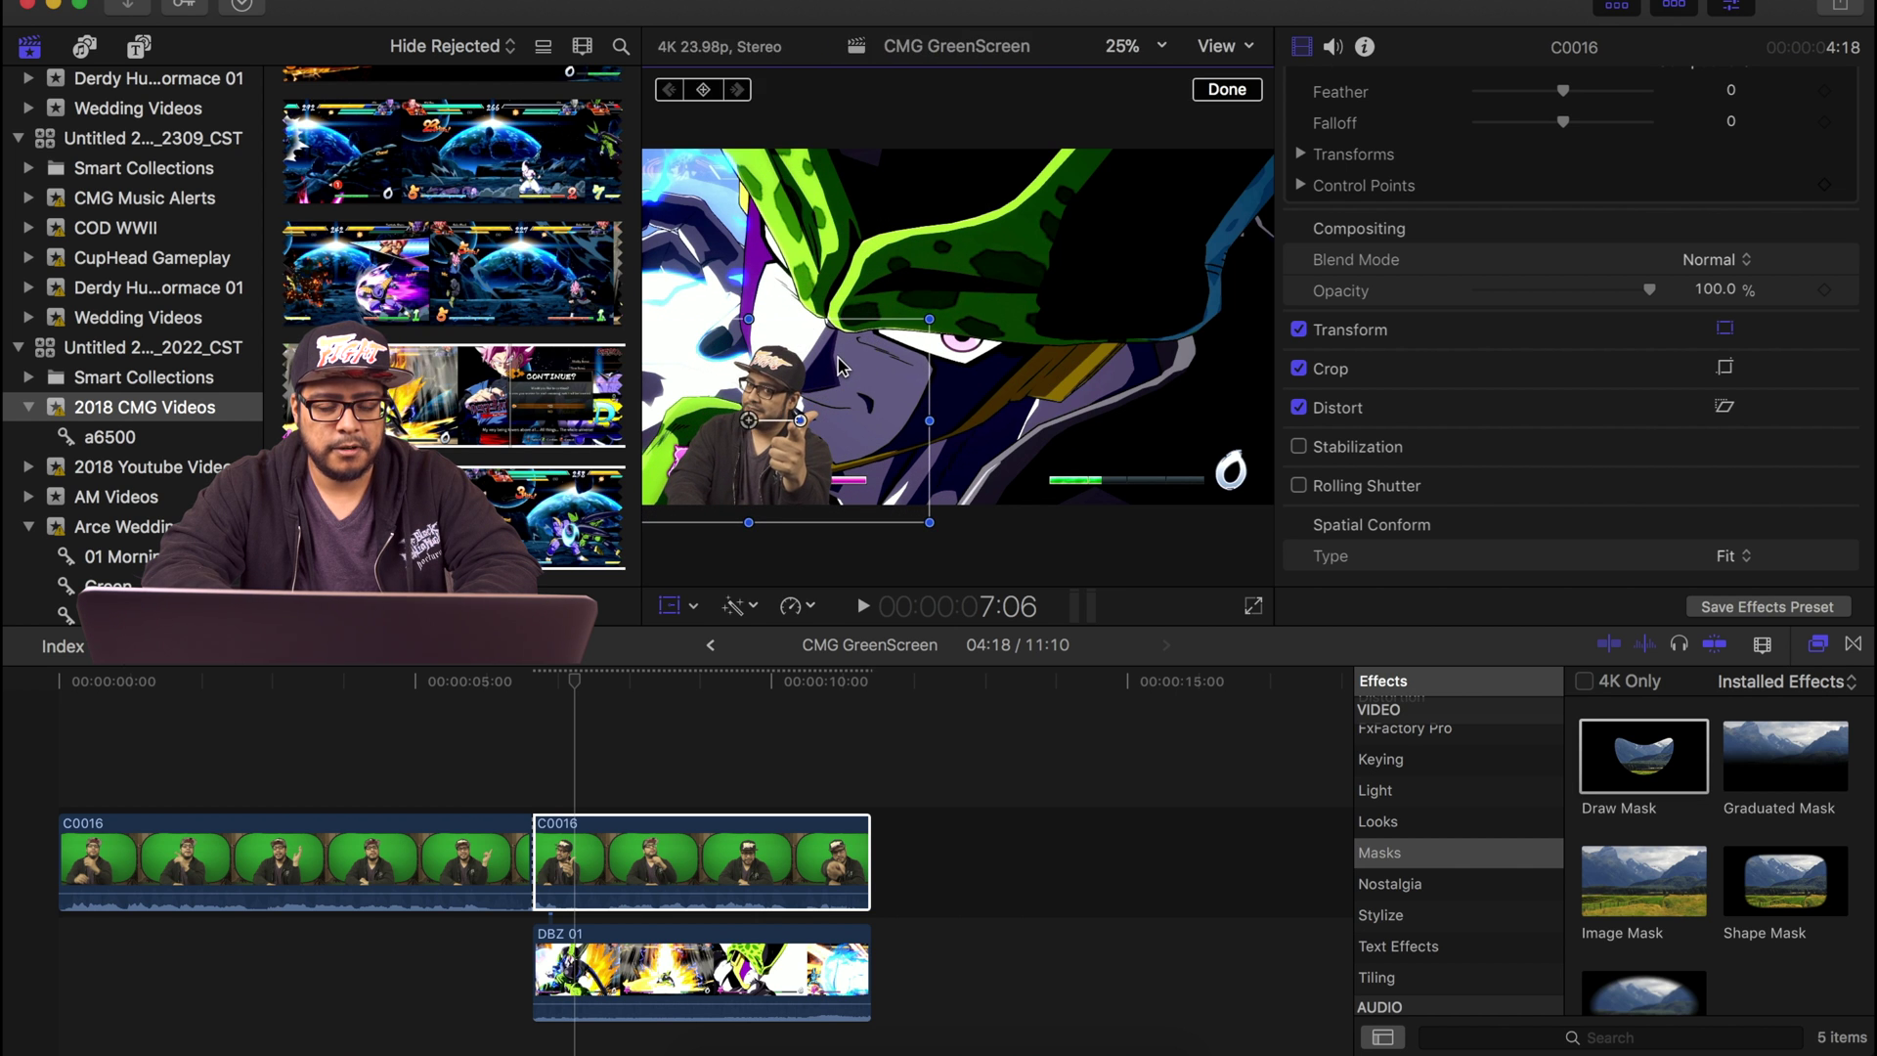
pyautogui.moveTo(577, 687); pyautogui.dragTo(794, 725)
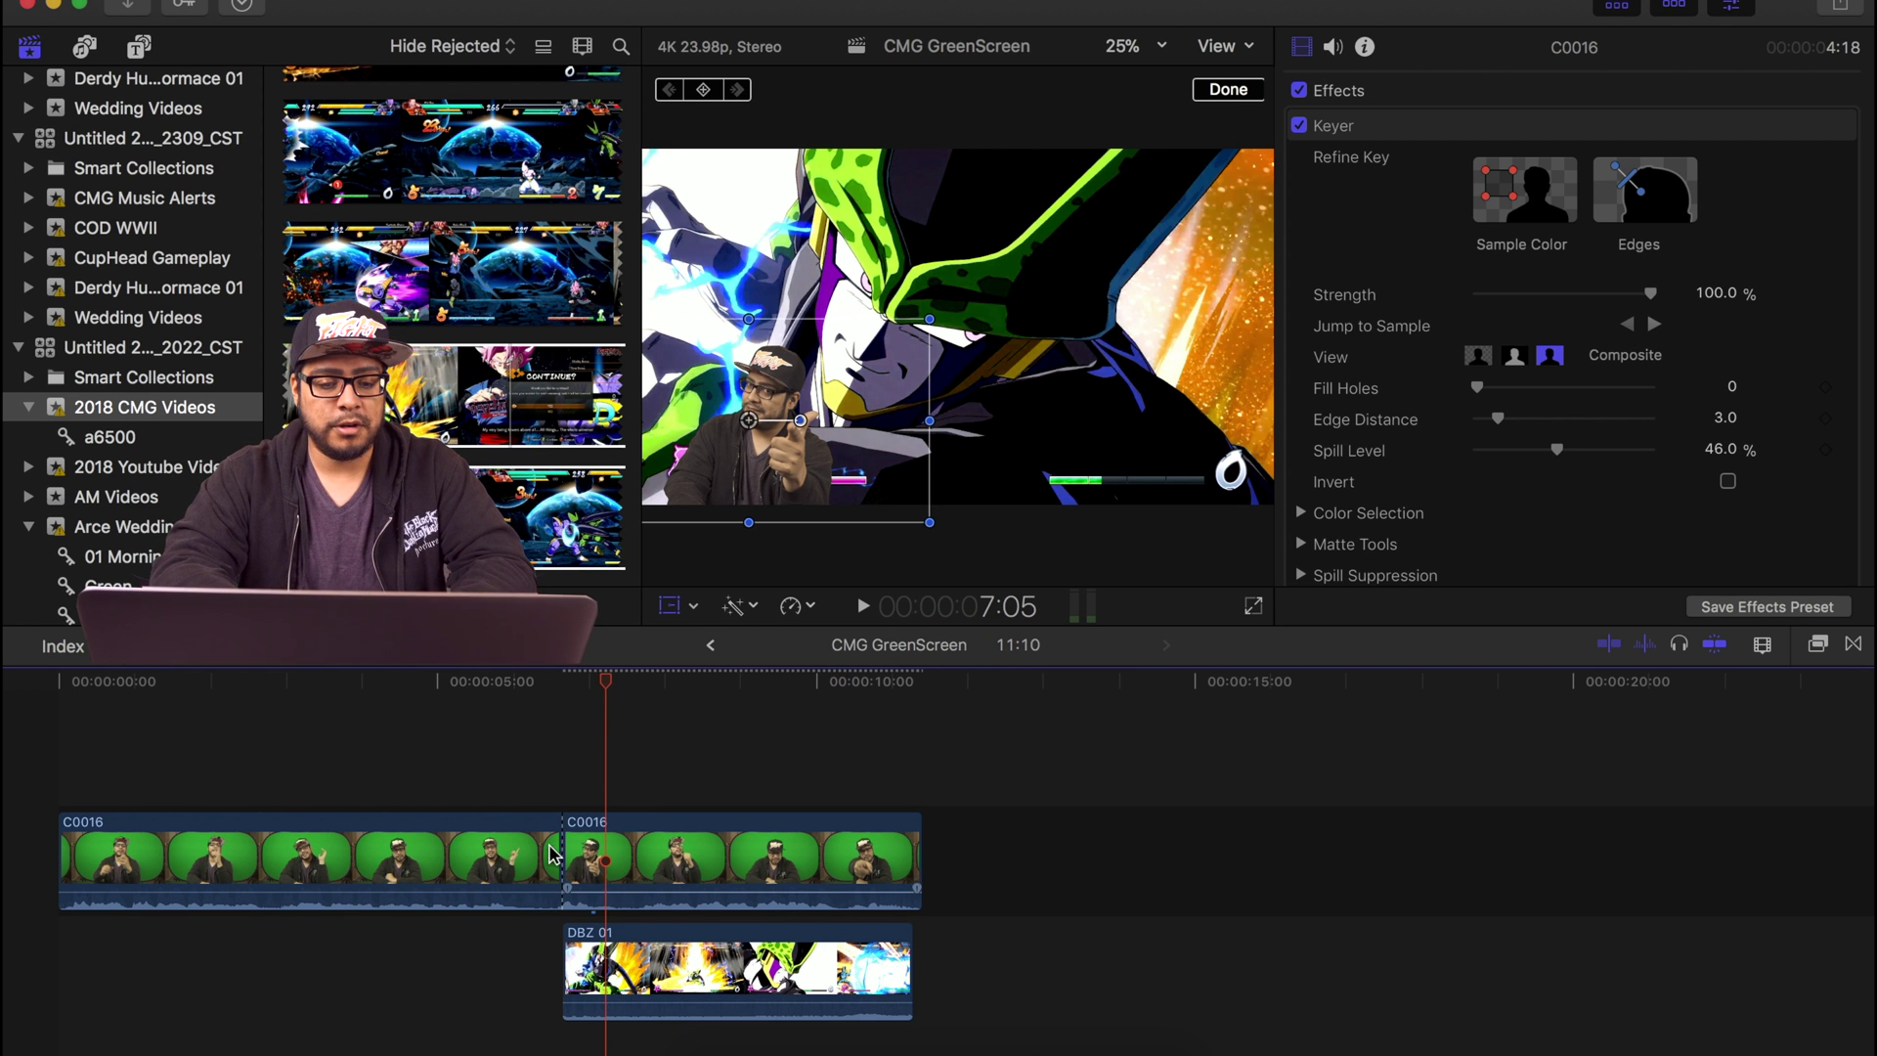
# Apply the Color Correction effect to both presenter clips.
pyautogui.click(481, 861)
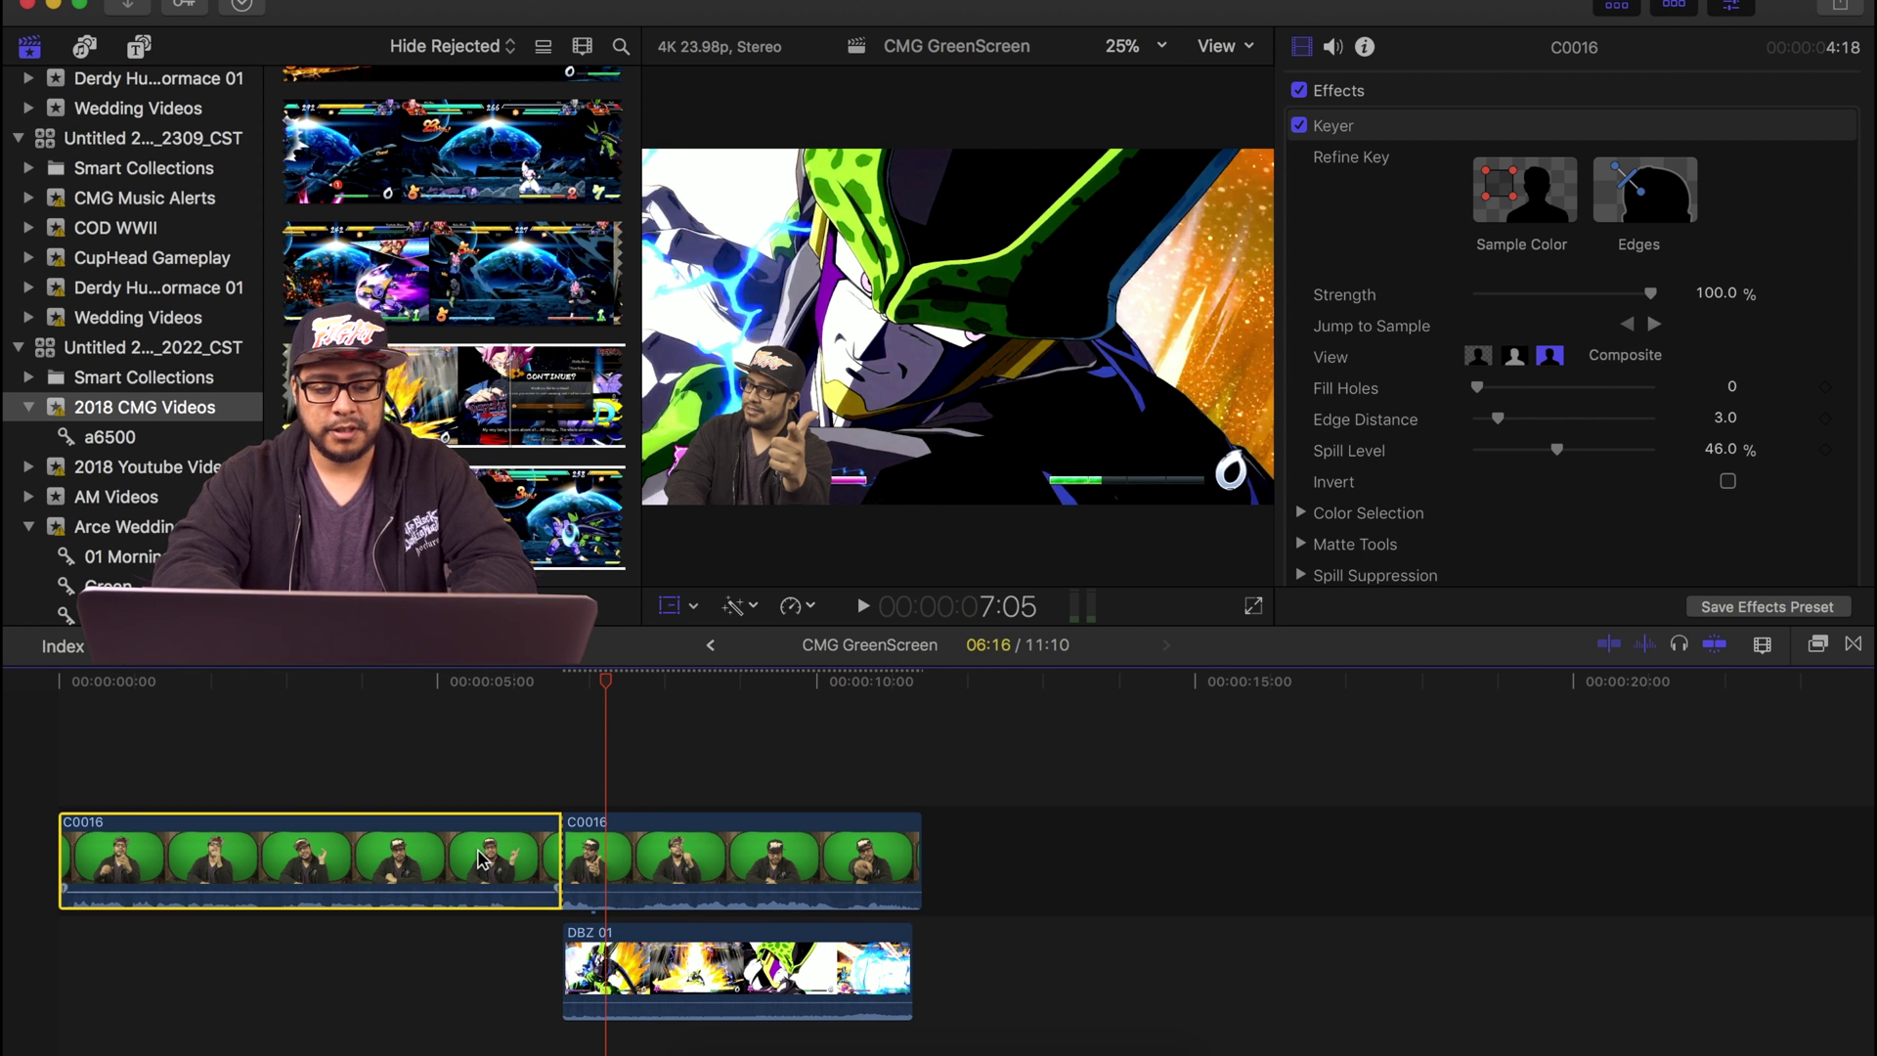
pyautogui.click(1818, 643)
pyautogui.moveTo(1615, 797); pyautogui.dragTo(411, 851)
pyautogui.moveTo(1641, 790); pyautogui.dragTo(725, 831)
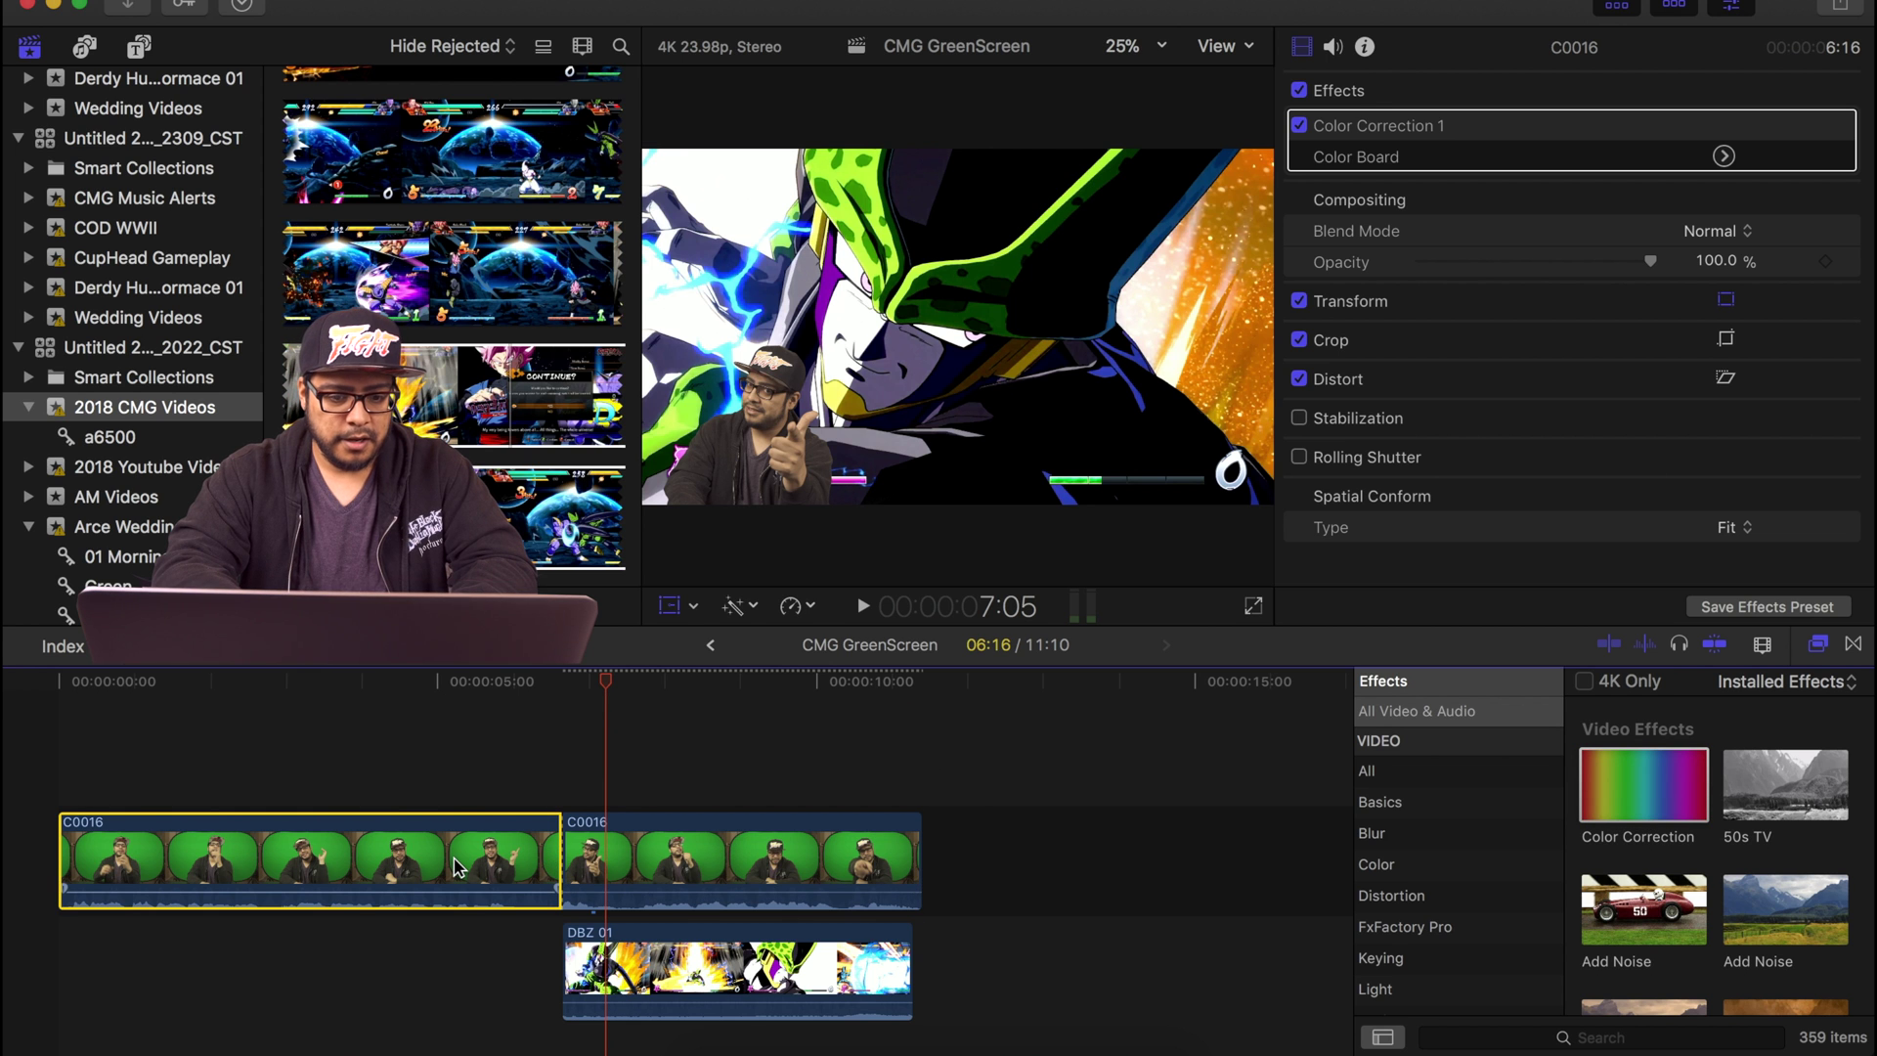
# Apply the CMG Color 03 preset to the first presenter clip in its Color Board.
pyautogui.click(475, 694)
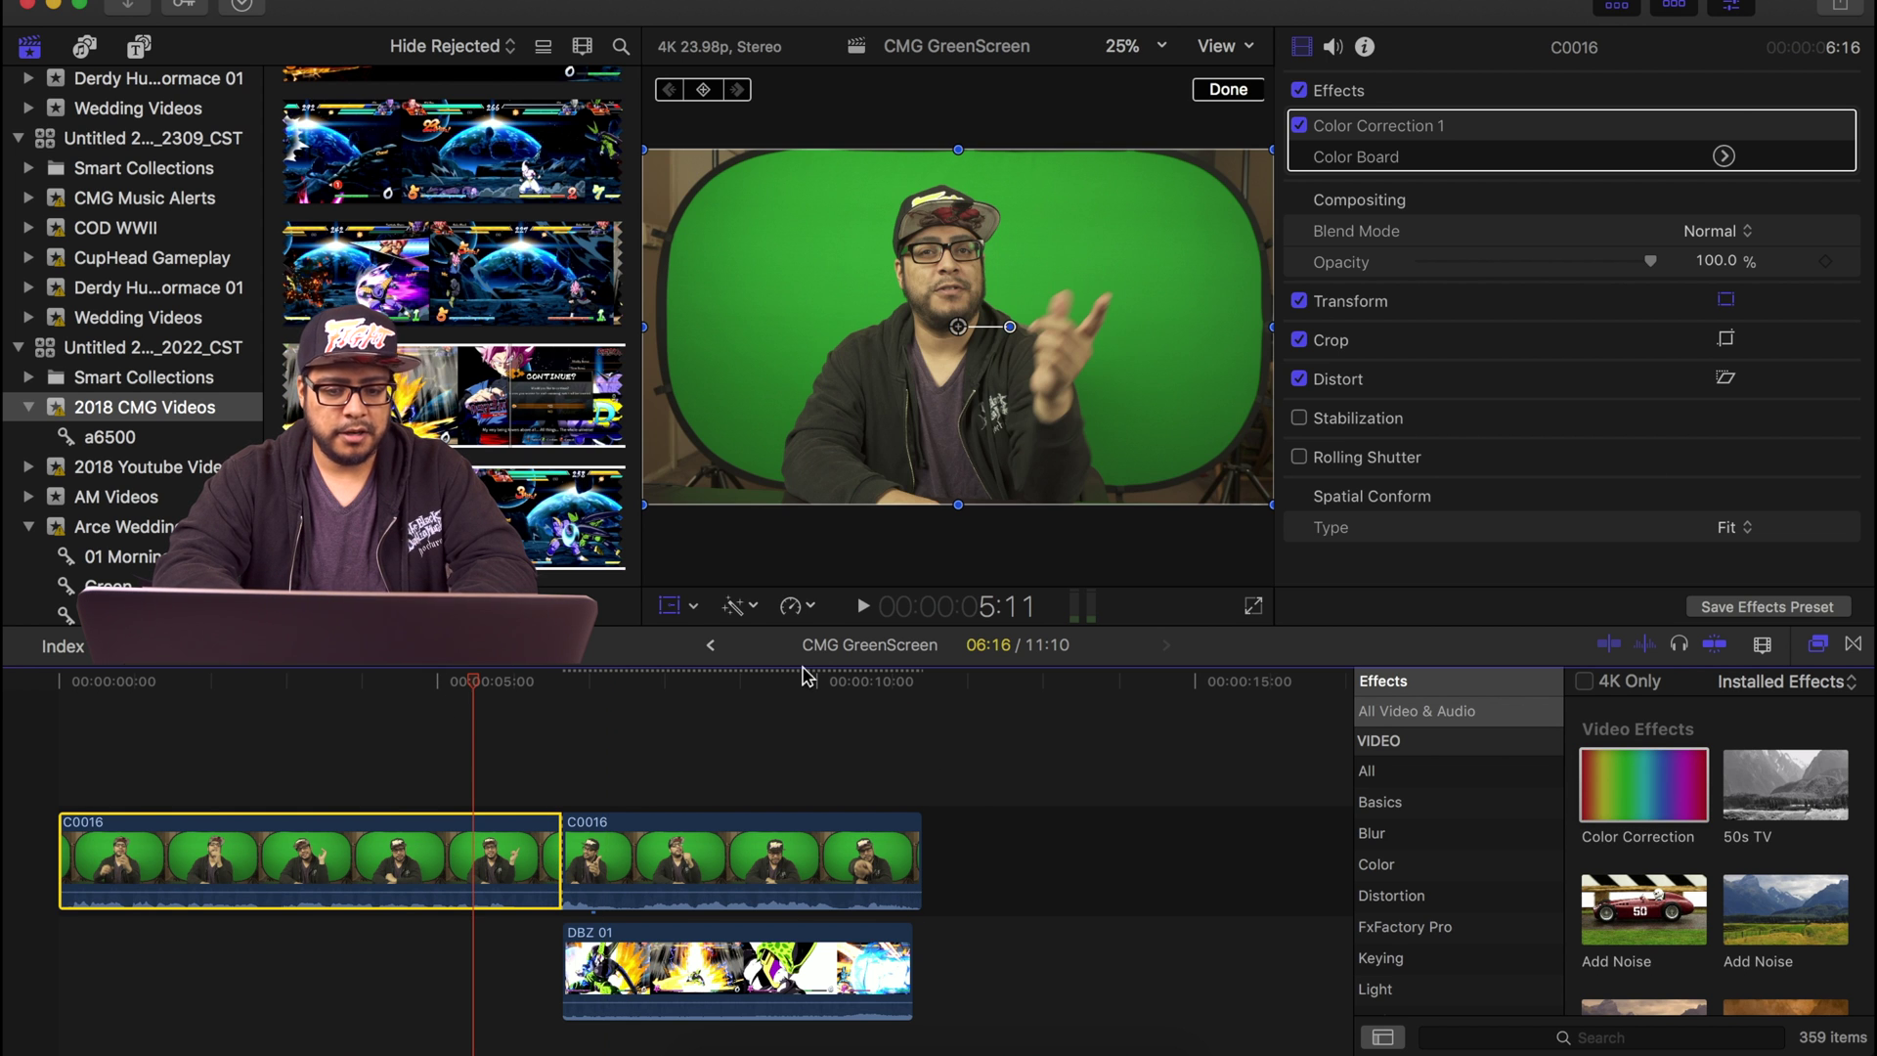
pyautogui.click(1724, 156)
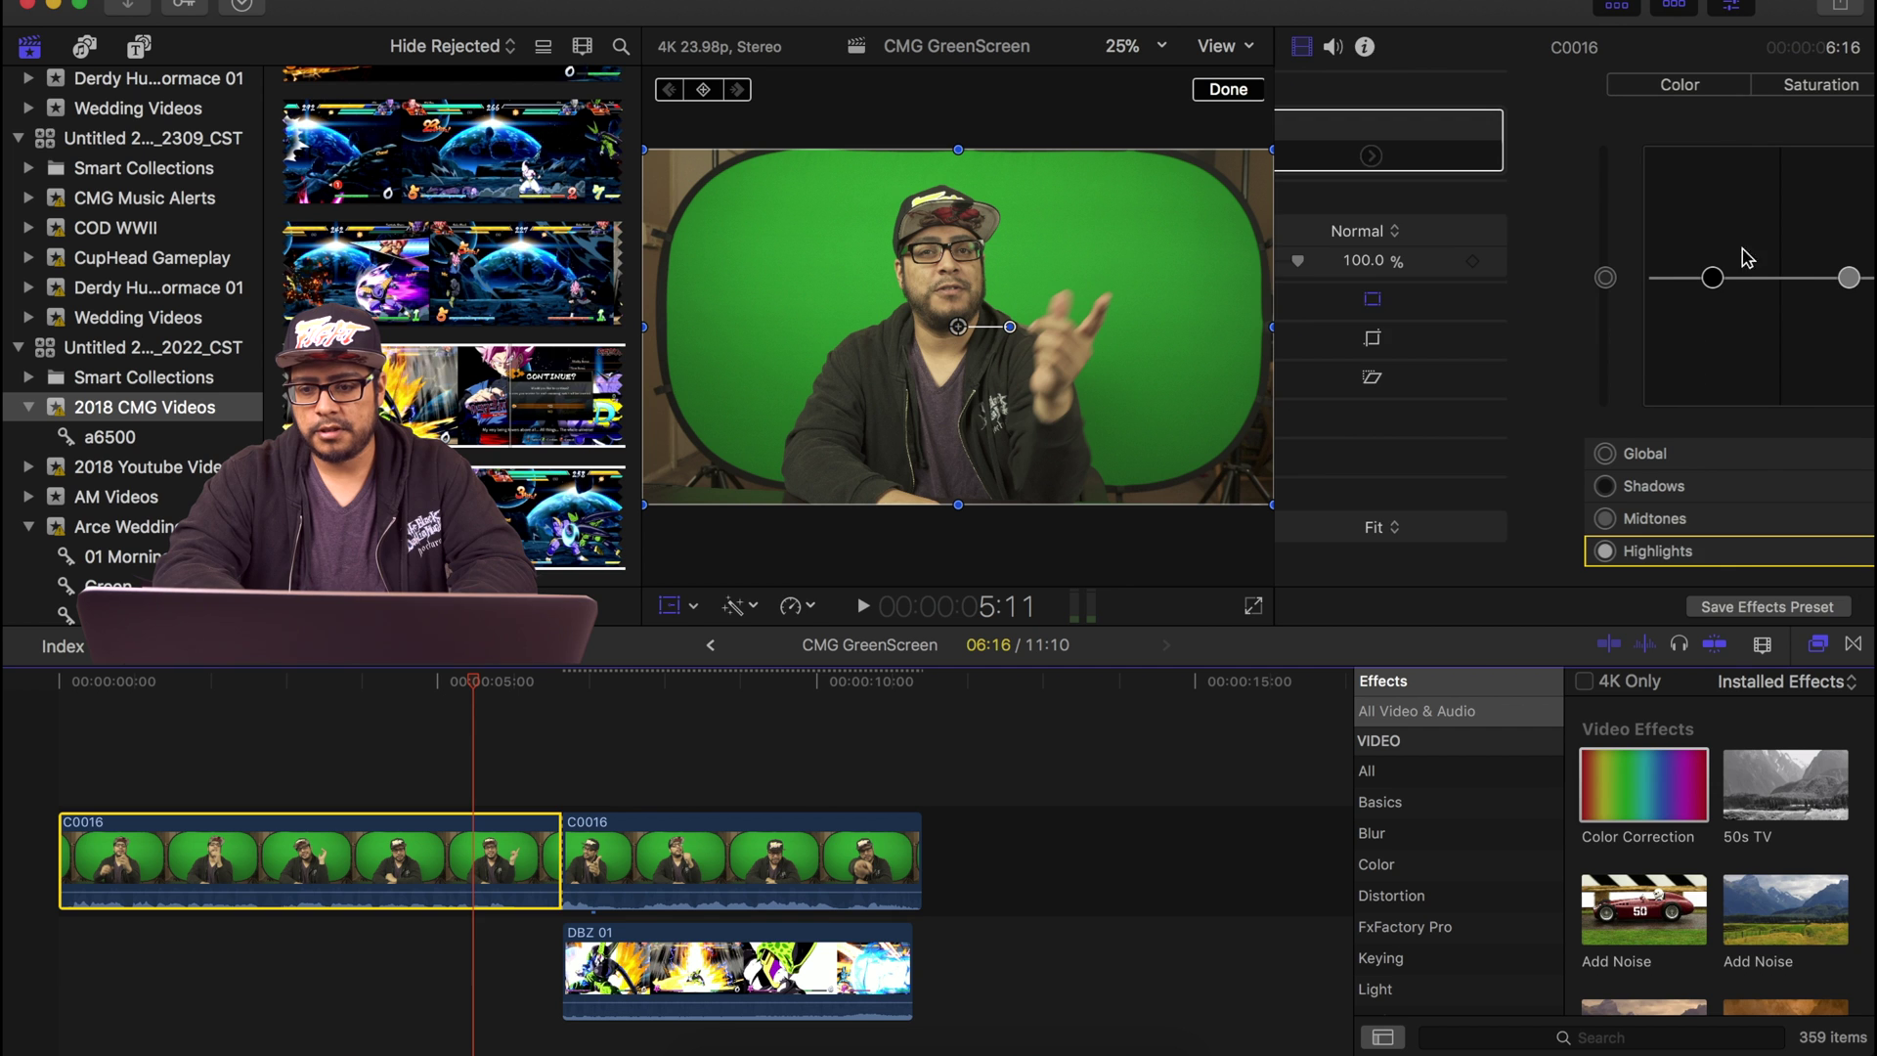
pyautogui.click(1831, 607)
pyautogui.scroll(-5, 1795, 838)
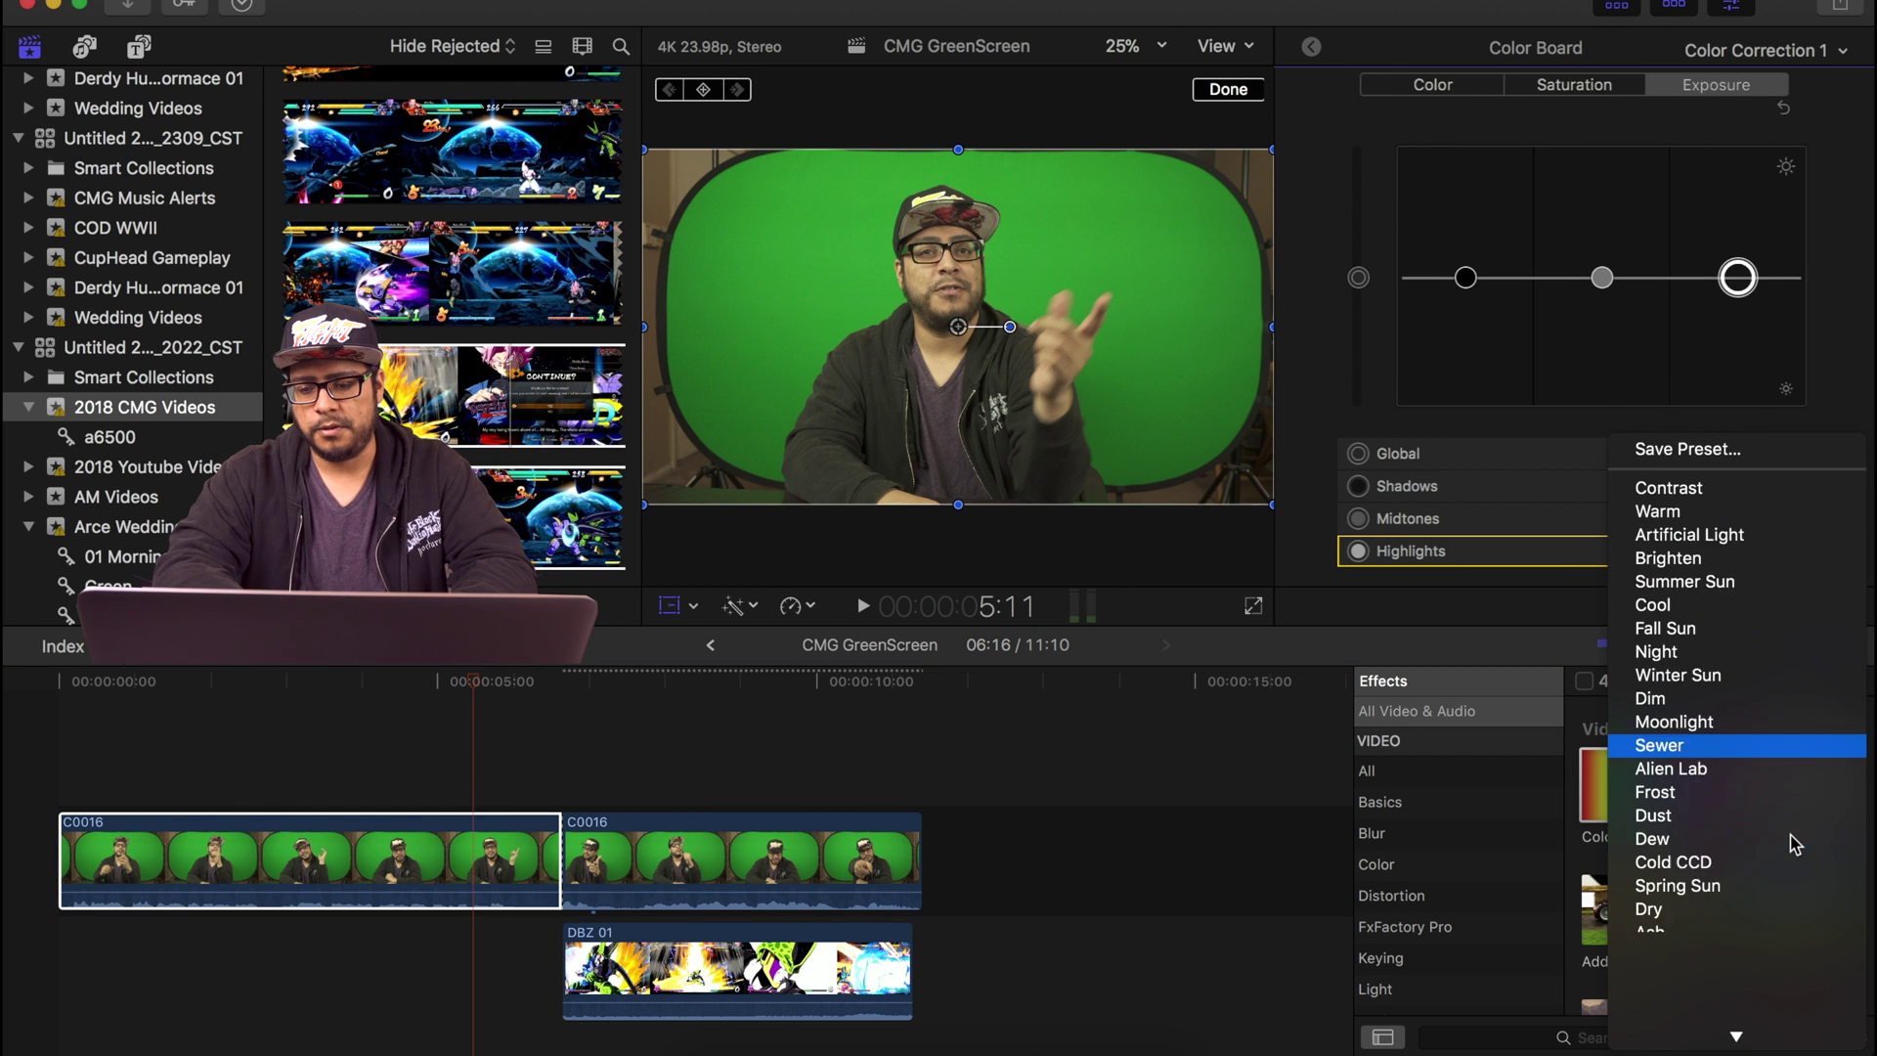
pyautogui.click(1795, 845)
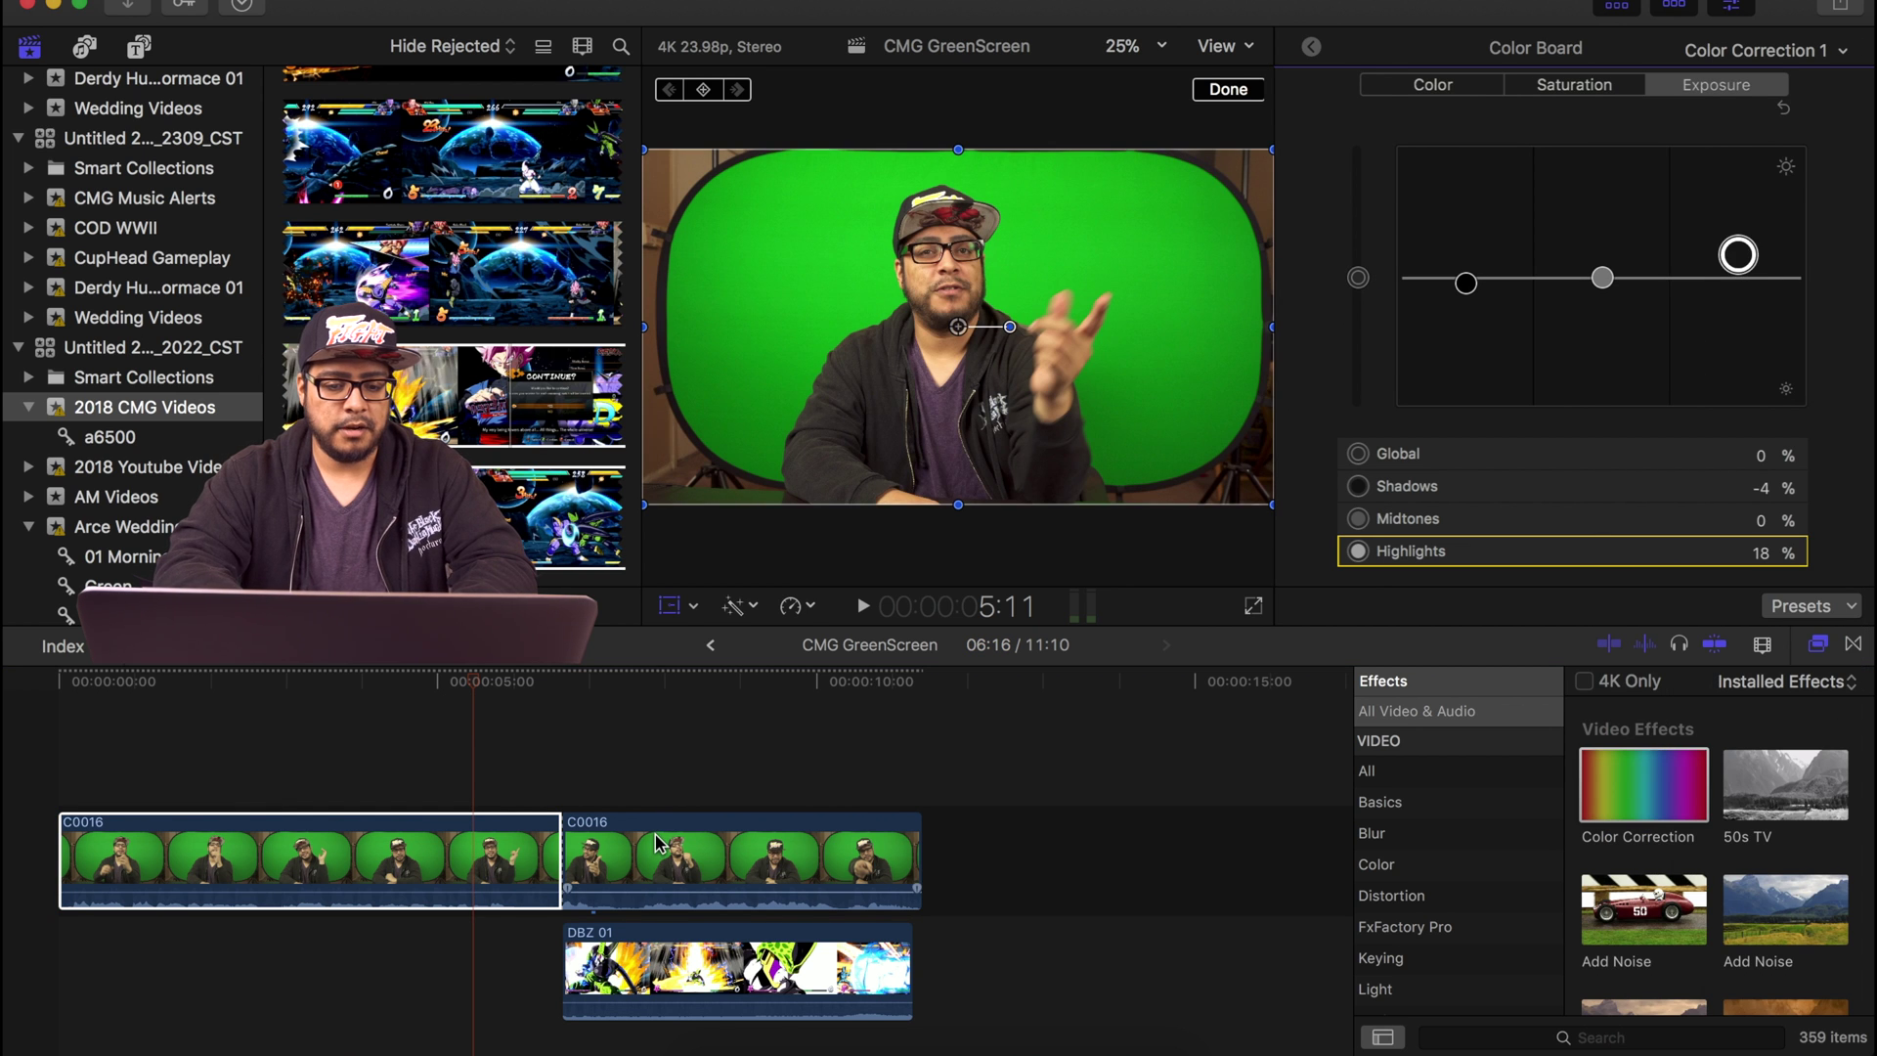
# Apply the CMG Color 03 Color Board preset to the second presenter clip as well.
pyautogui.click(657, 843)
pyautogui.click(1830, 607)
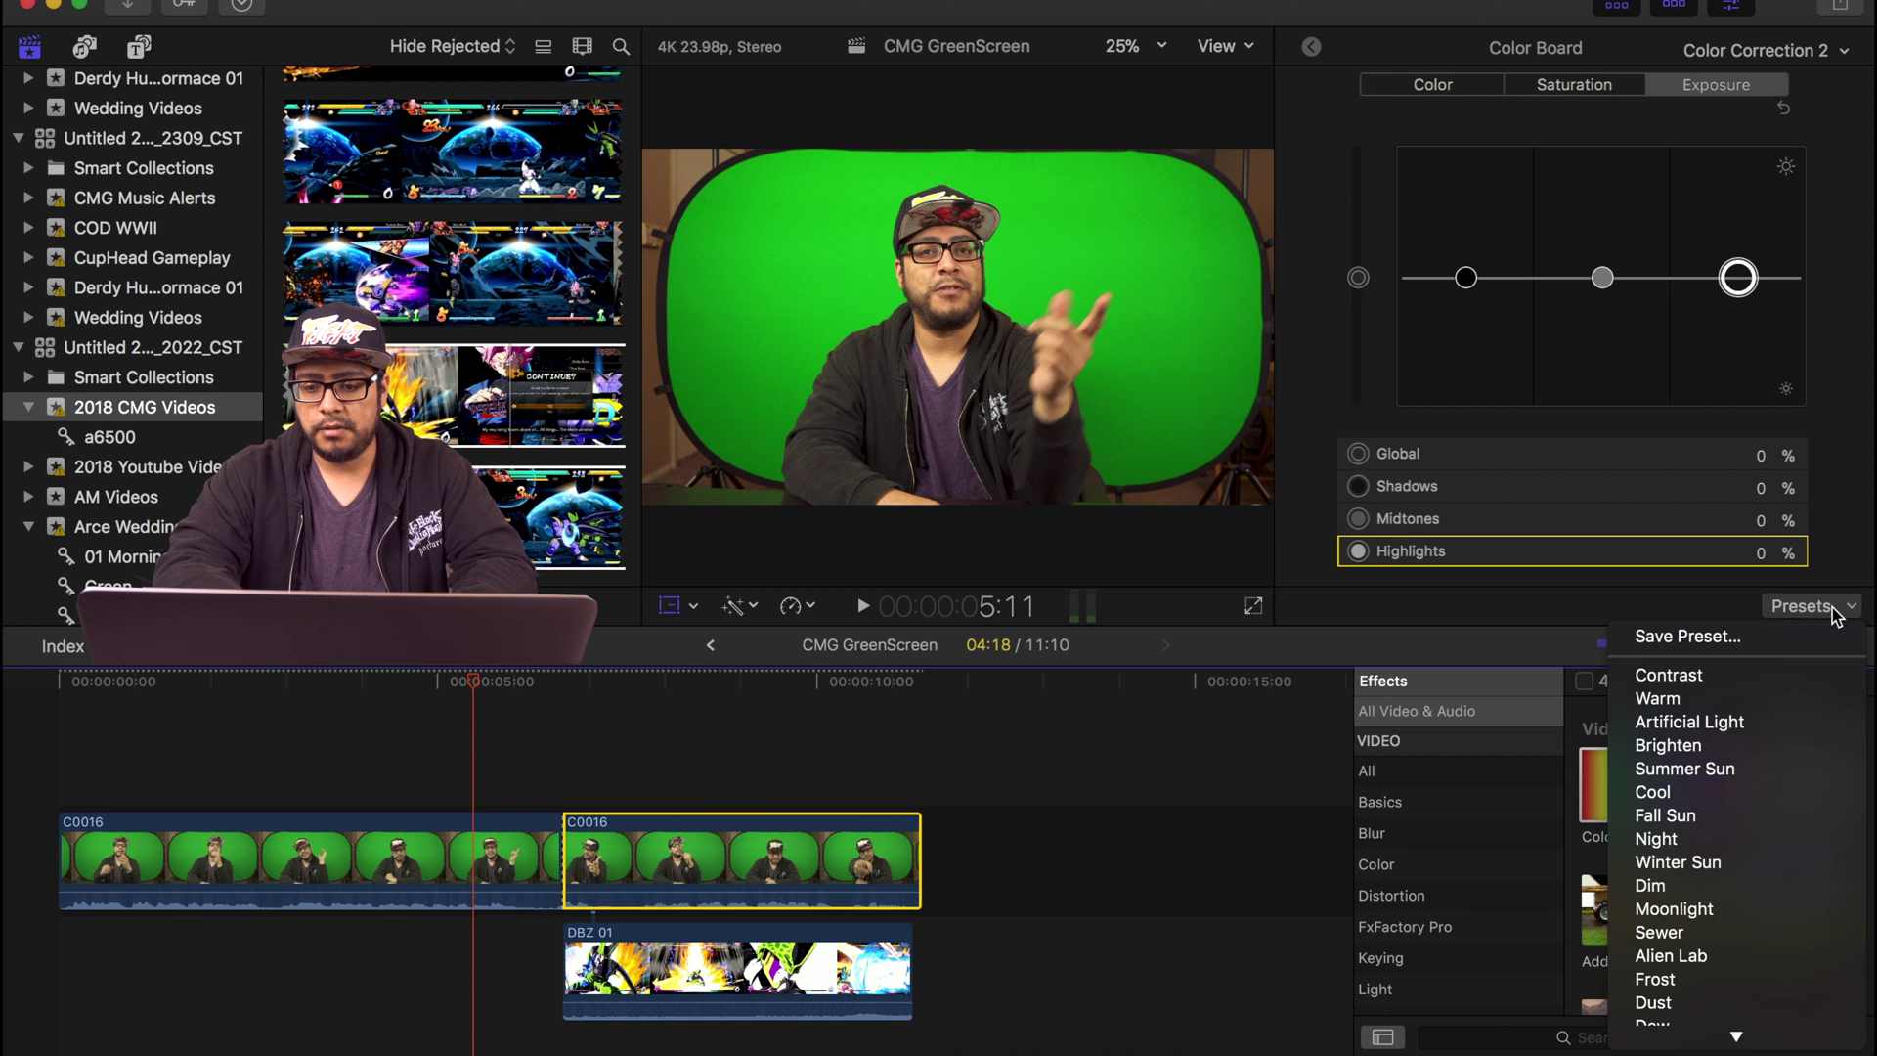
pyautogui.scroll(-3, 1682, 997)
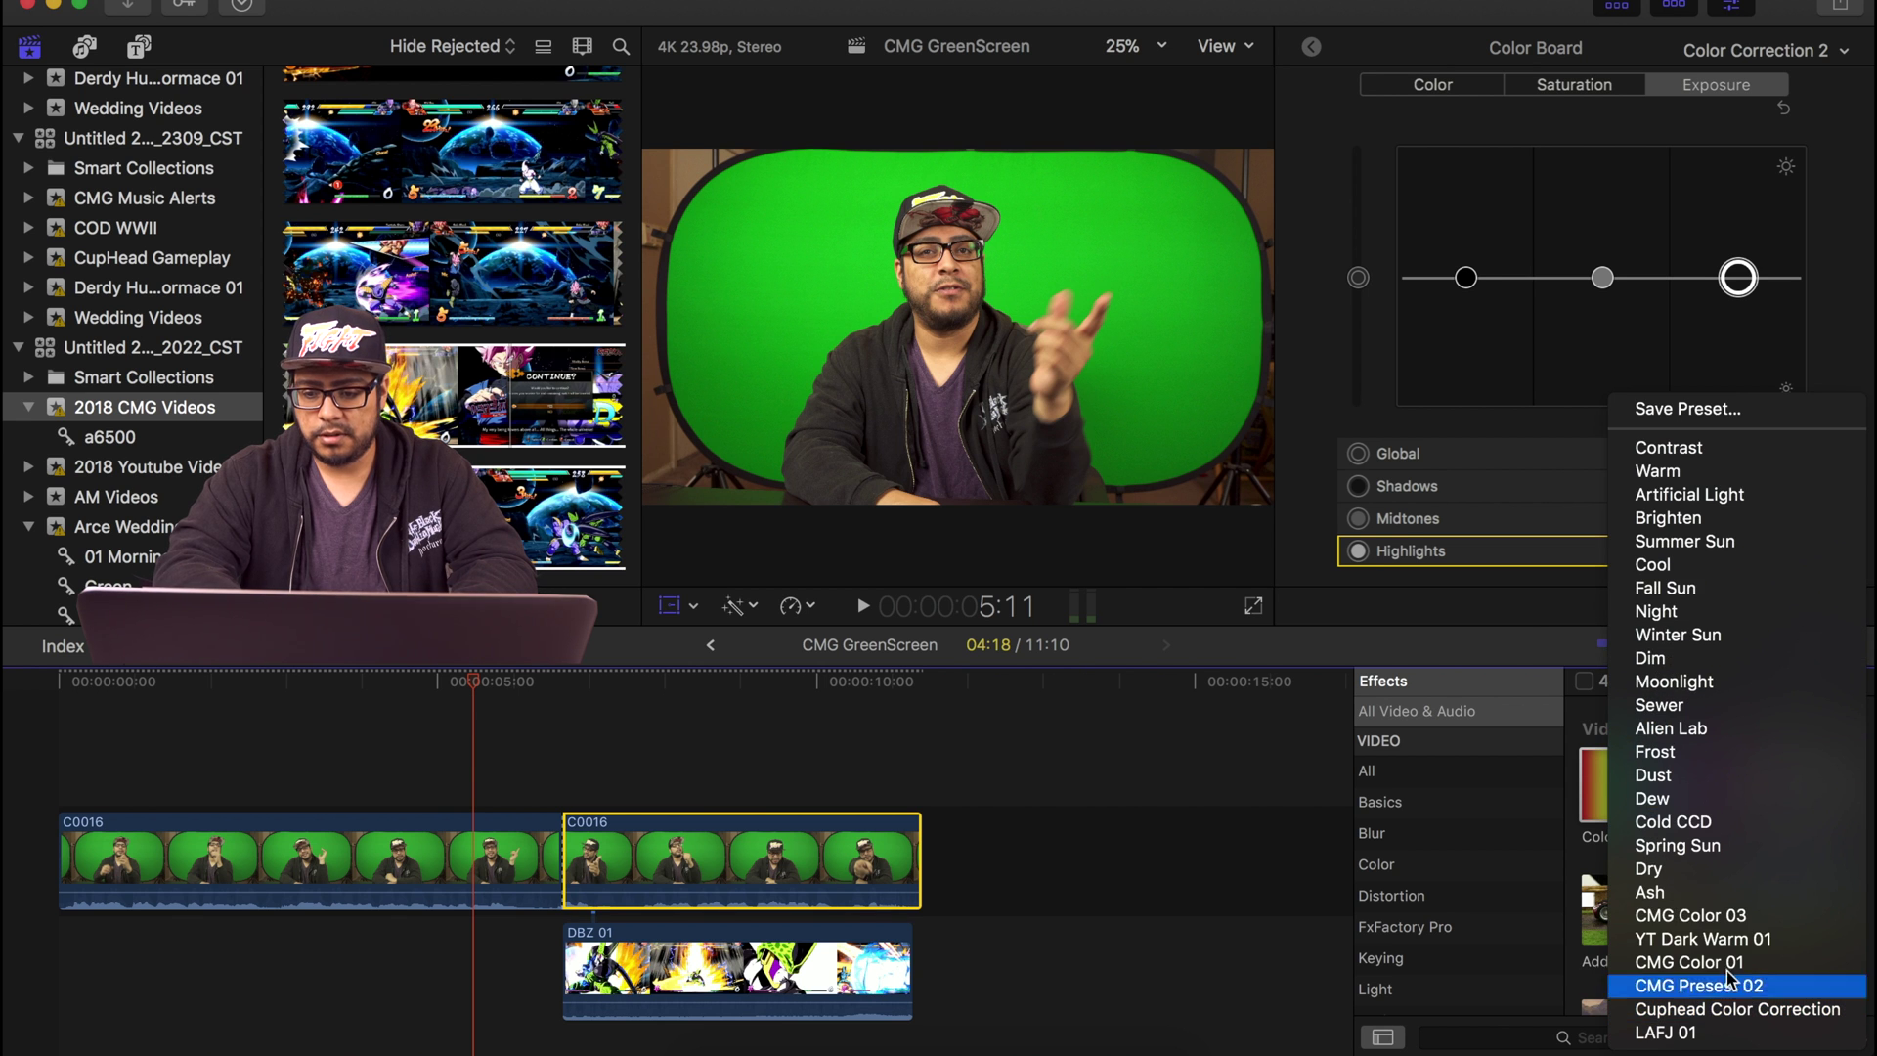
pyautogui.click(1718, 917)
# Play from just before the cut to check the color-corrected presenter over the gameplay.
pyautogui.click(480, 689)
pyautogui.press('space')
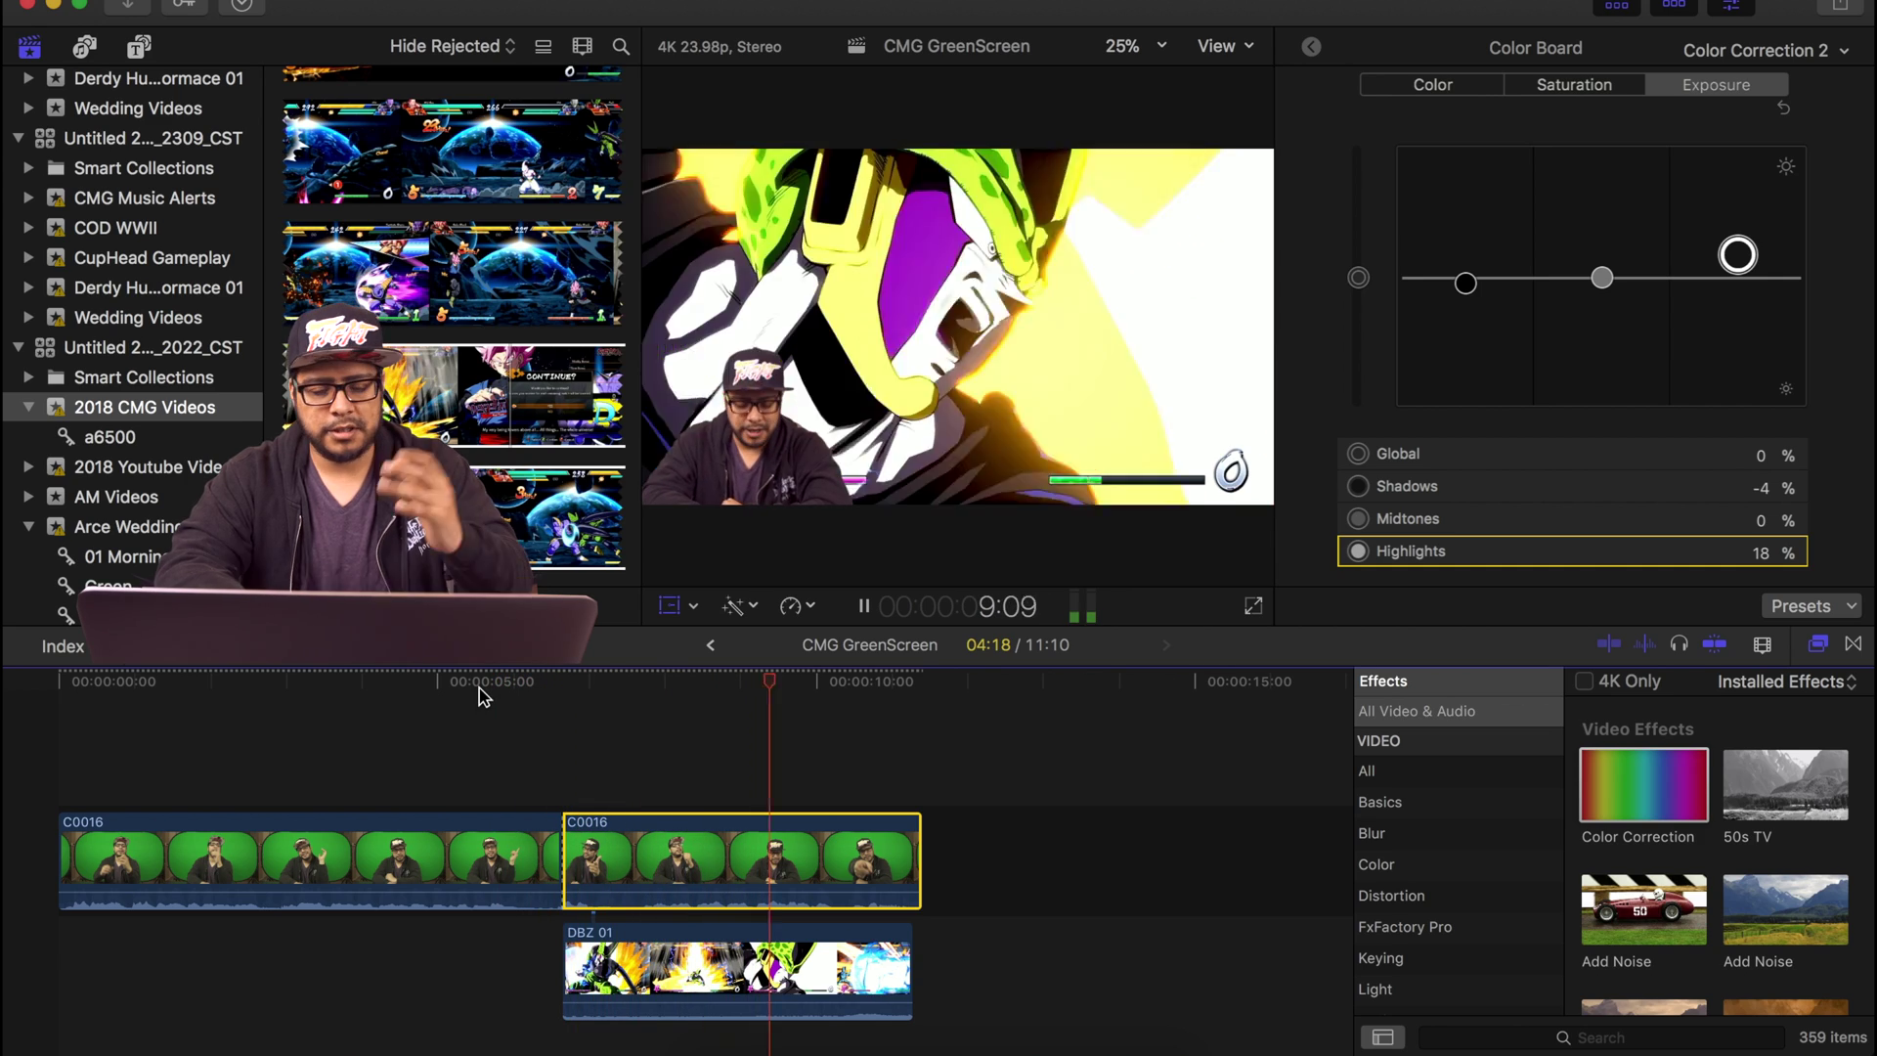
pyautogui.press('space')
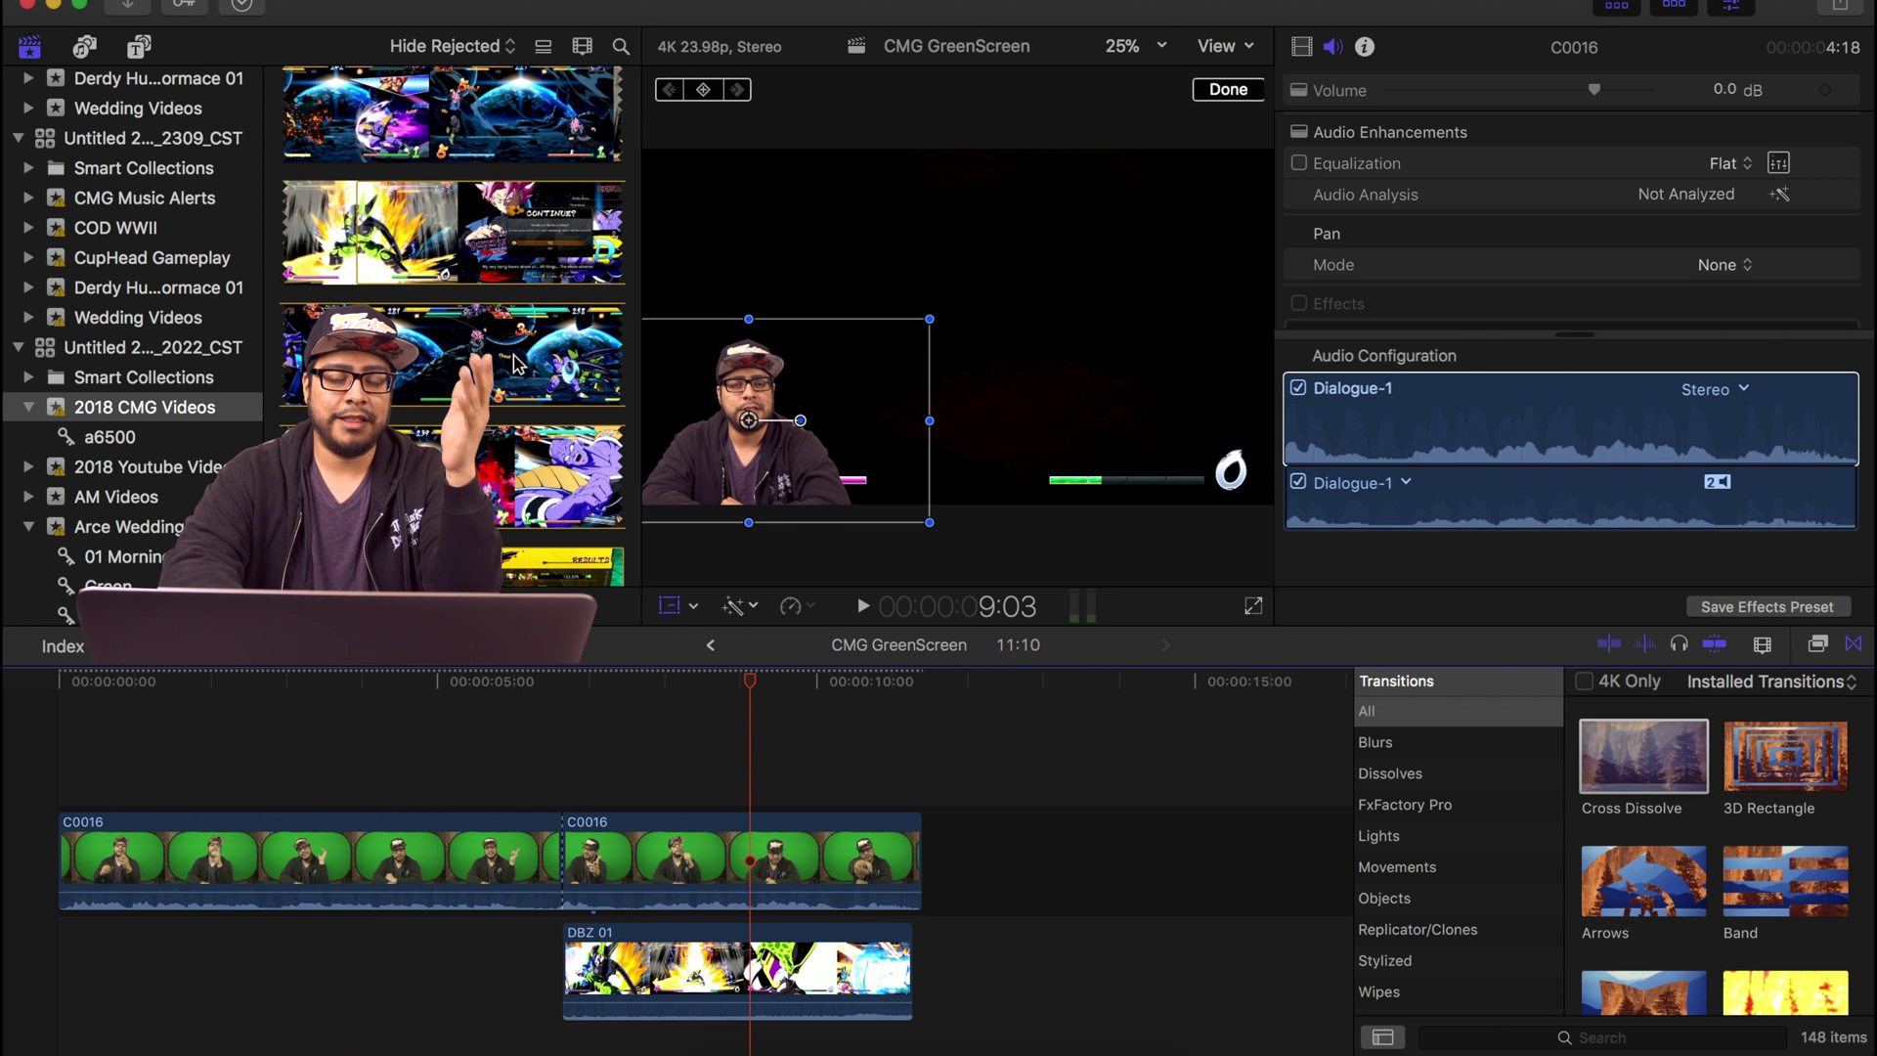
# Append the #Logo01-1080p clip to the end of the timeline and lower its volume to -13.1 dB.
pyautogui.scroll(5, 515, 363)
pyautogui.moveTo(360, 259); pyautogui.dragTo(1056, 874)
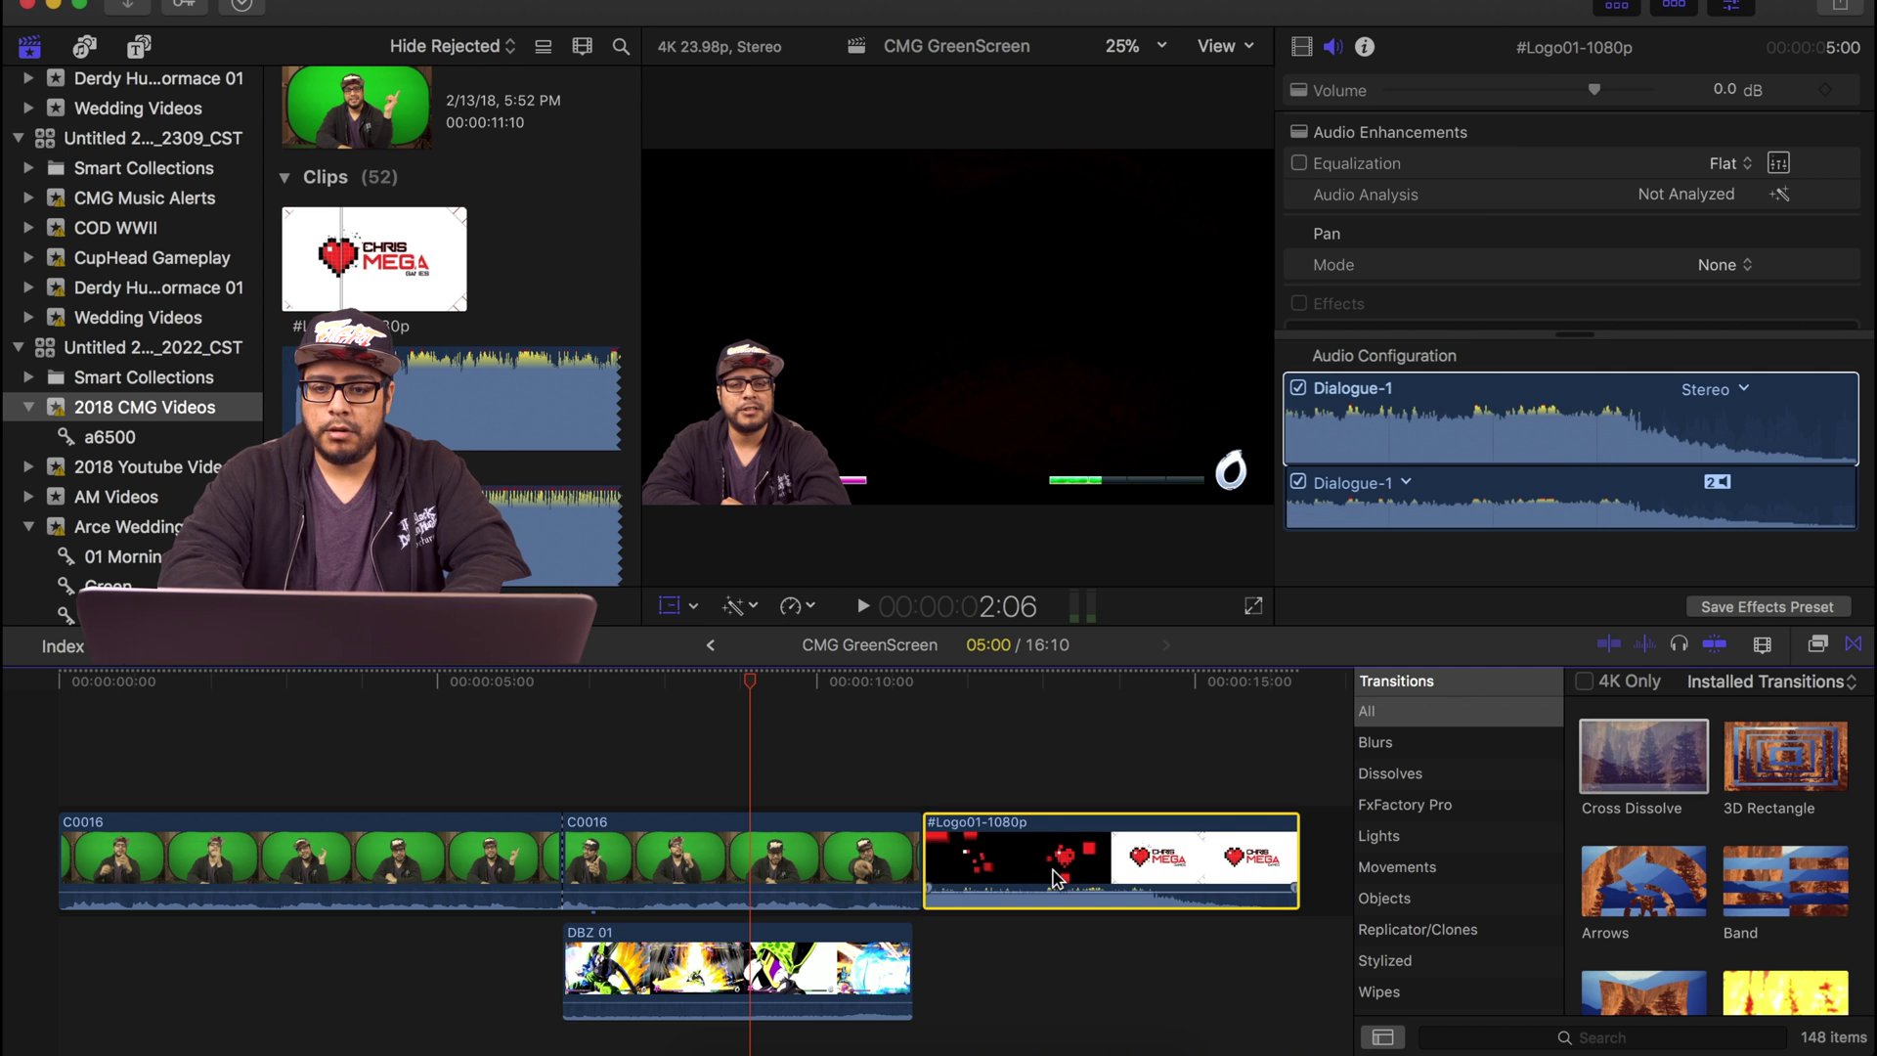
pyautogui.moveTo(1471, 90); pyautogui.dragTo(1479, 90)
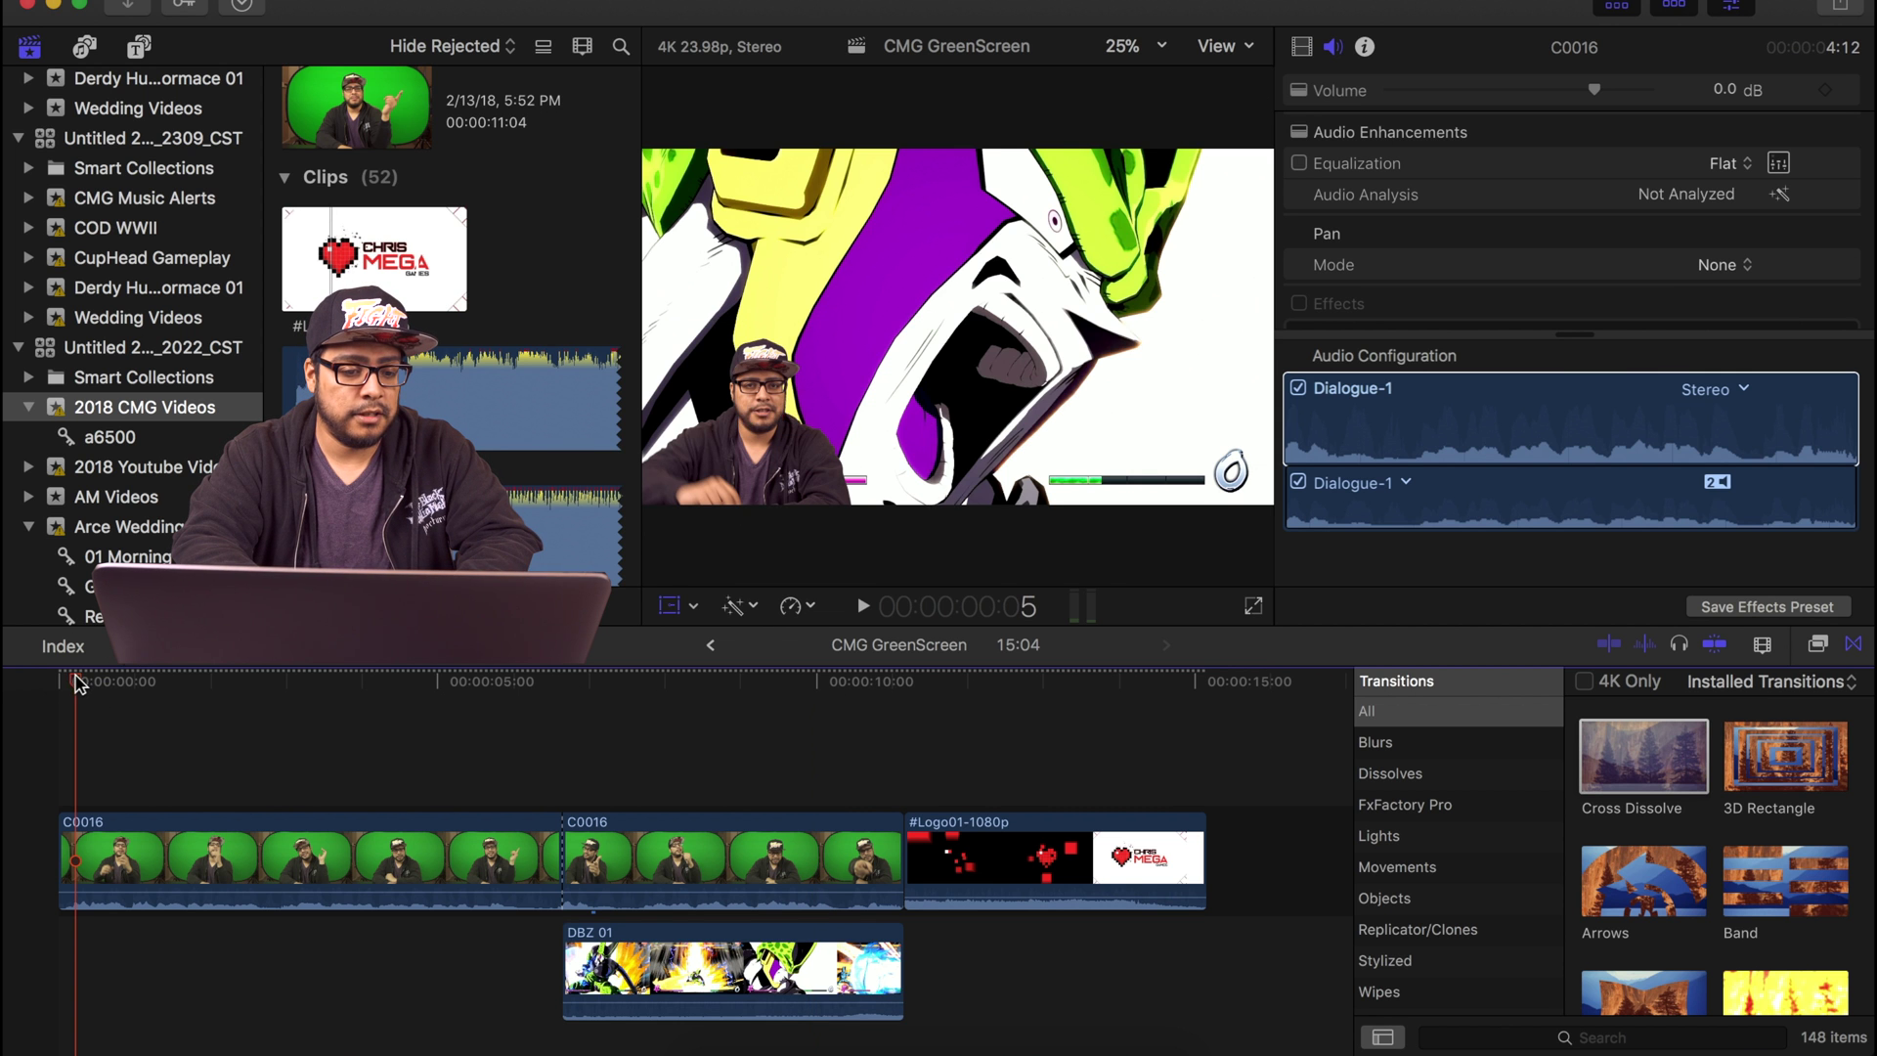
# Play the whole edit from its start through the logo, and return the playhead to 7:05.
pyautogui.click(44, 683)
pyautogui.press('space')
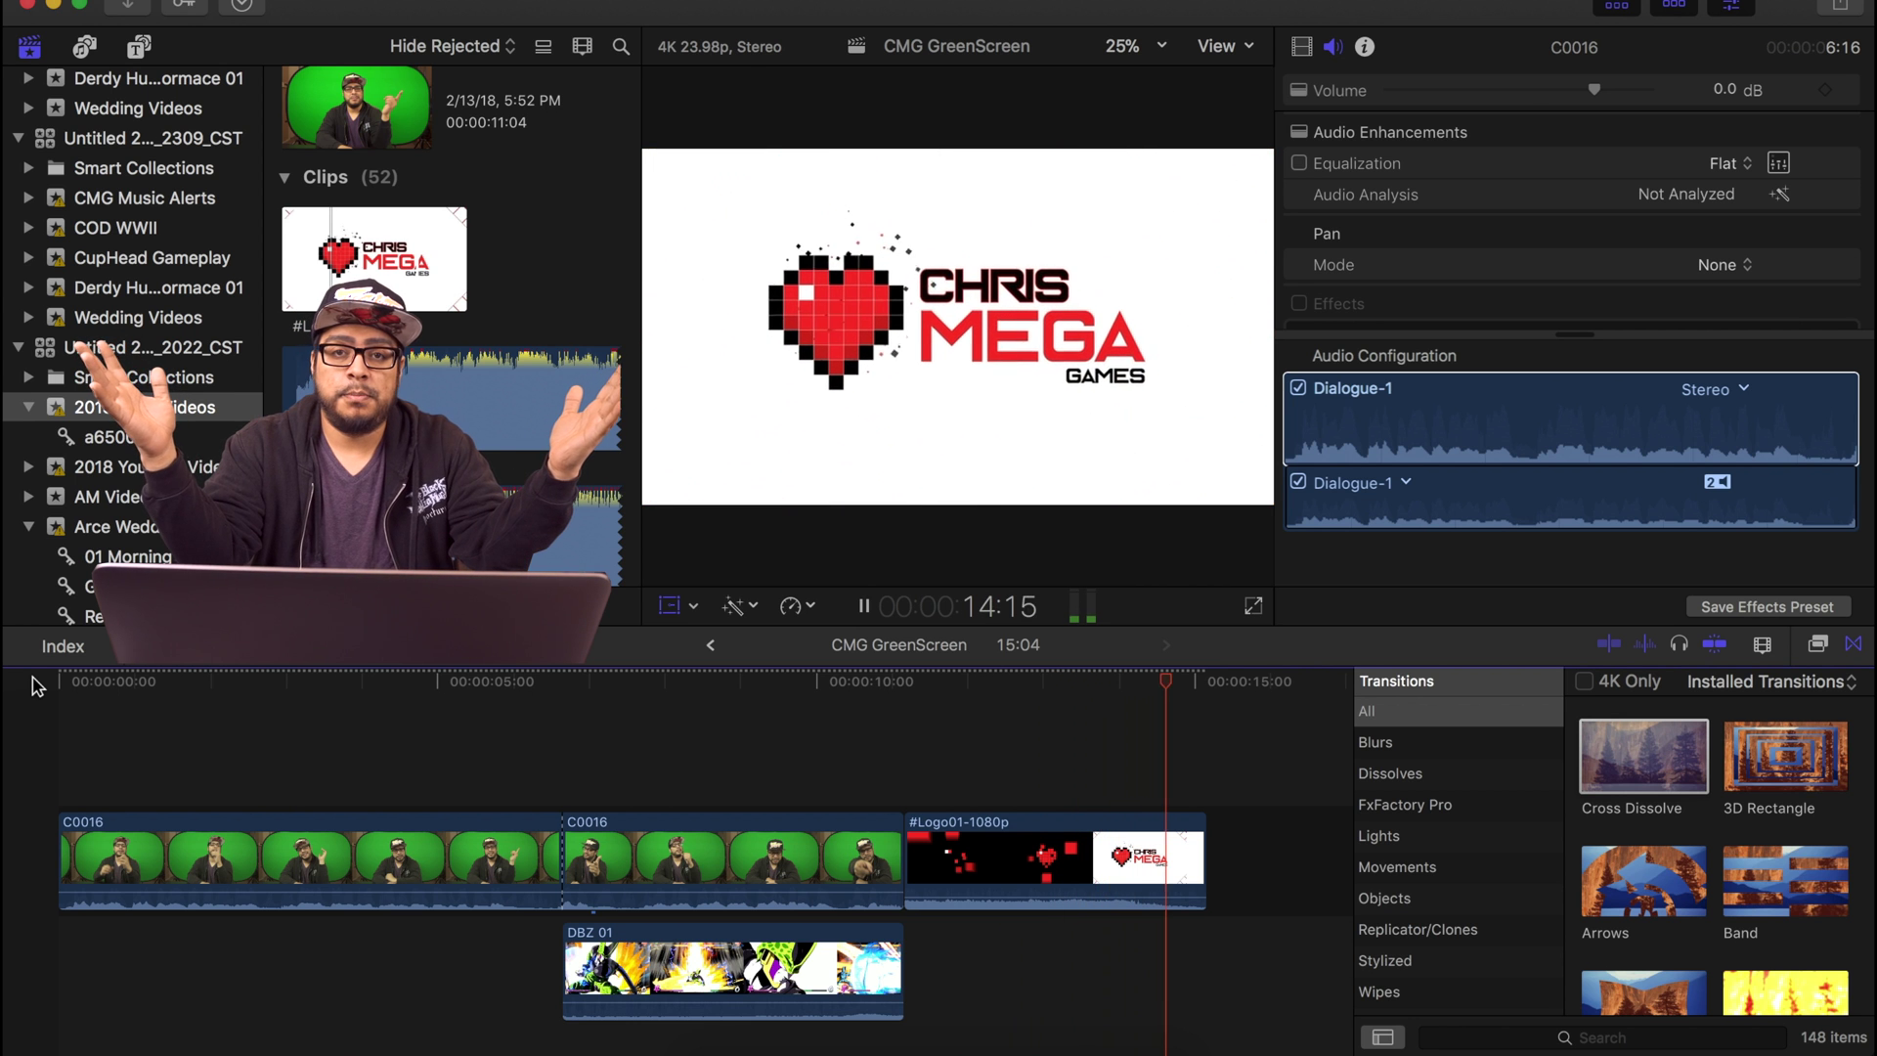
pyautogui.hotkey('shift', 't')
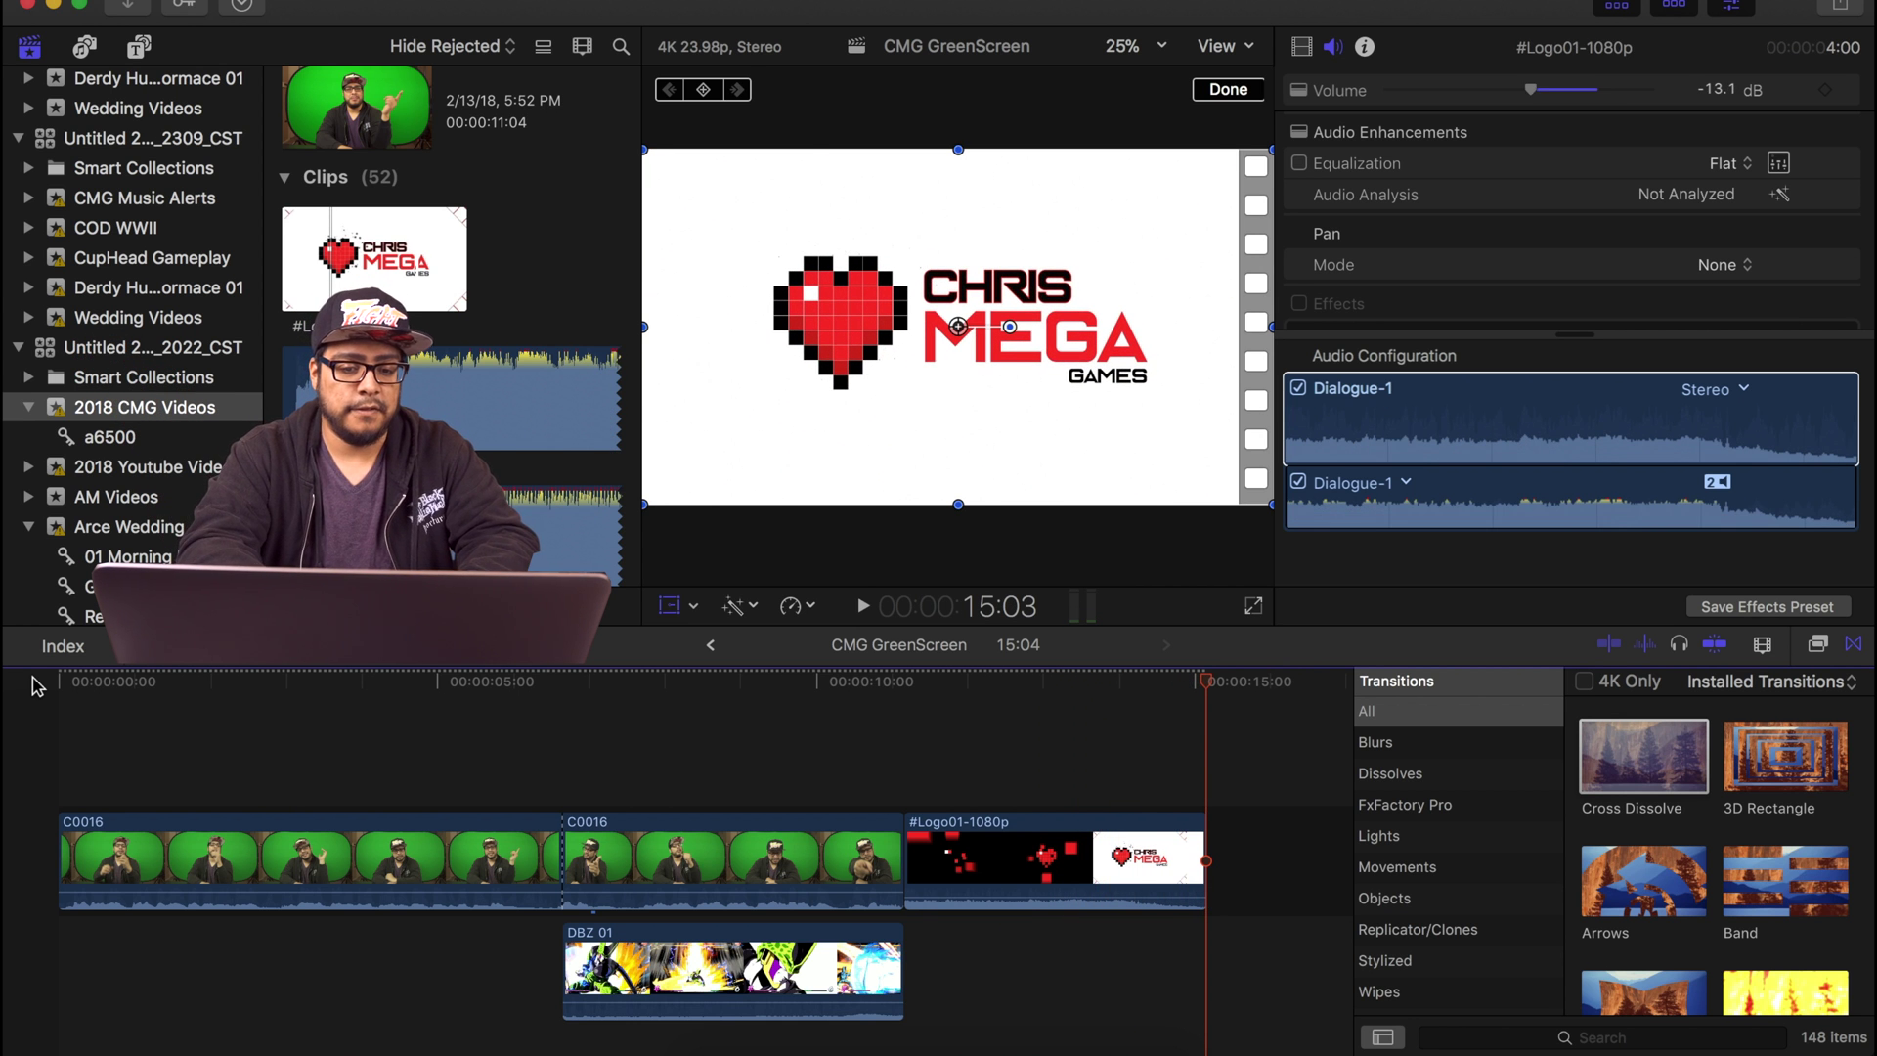
pyautogui.click(603, 684)
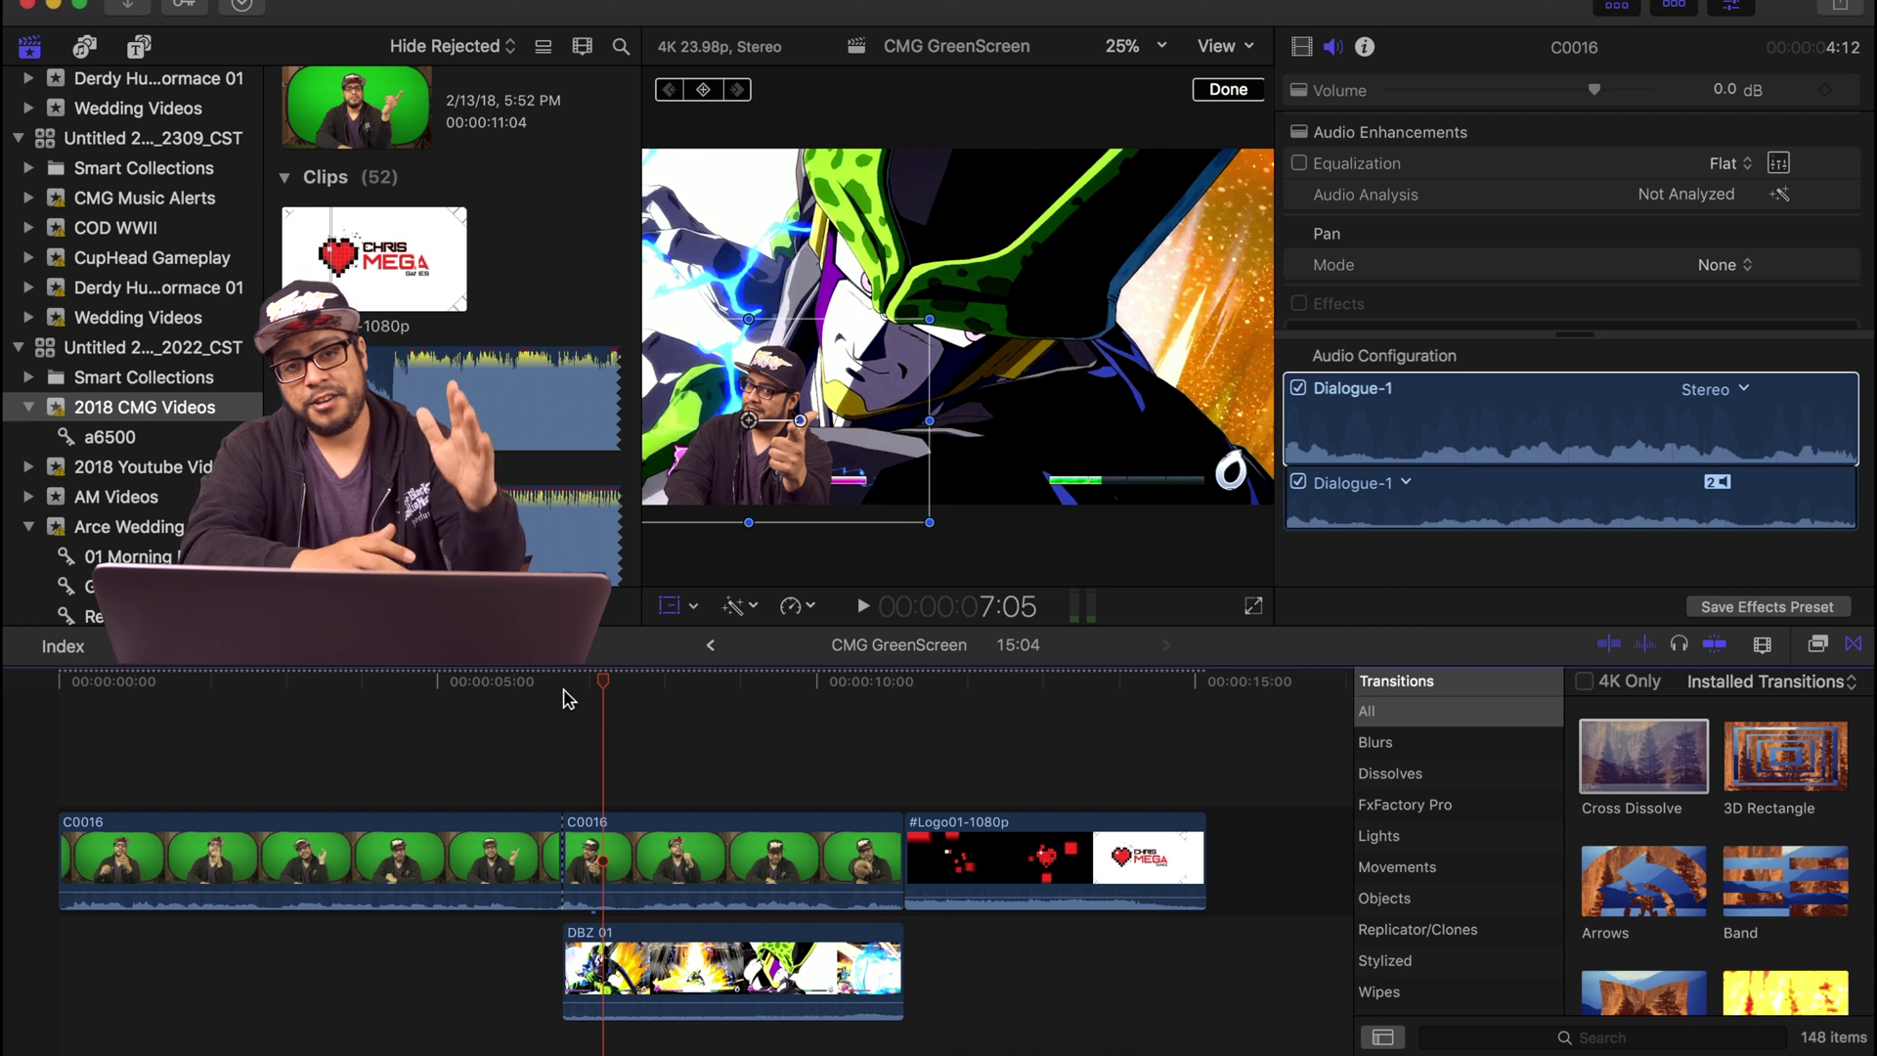